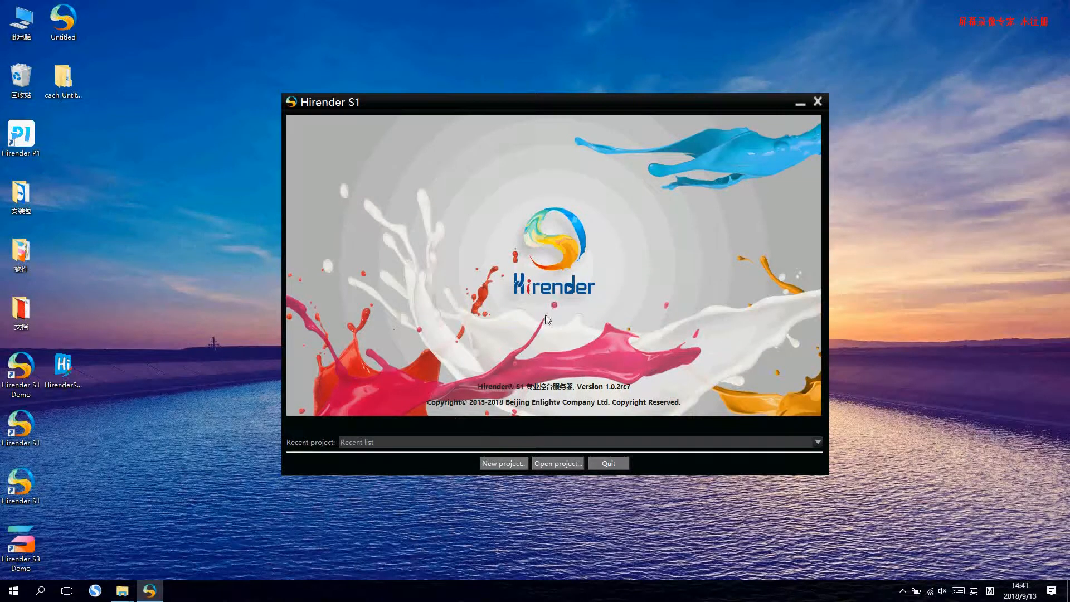
# - Create a new Hirender project named Untitled on the Desktop, replacing the existing project file
pyautogui.click(500, 469)
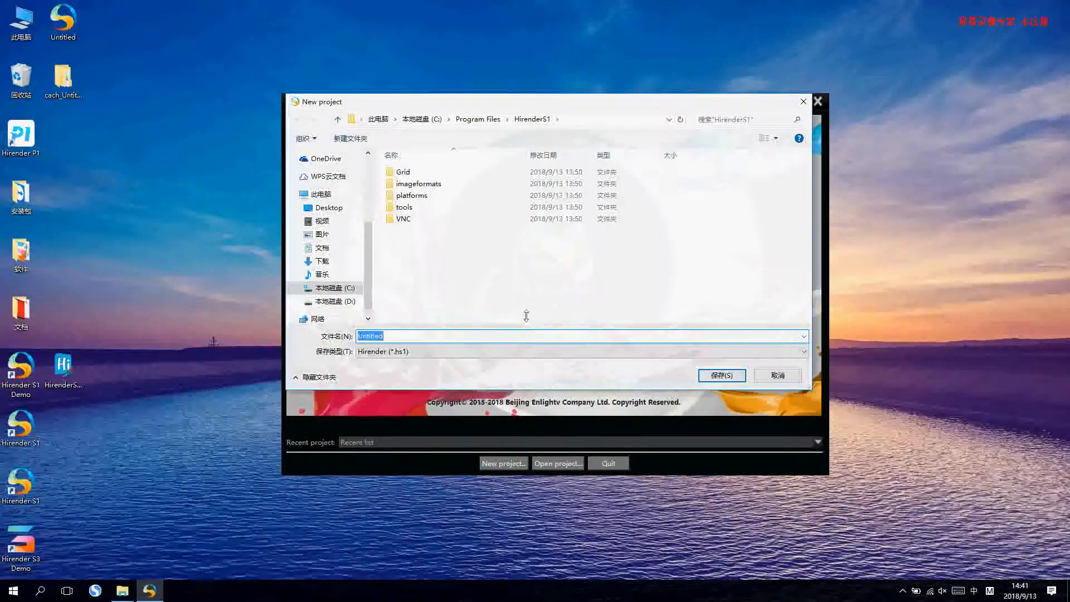
pyautogui.click(350, 208)
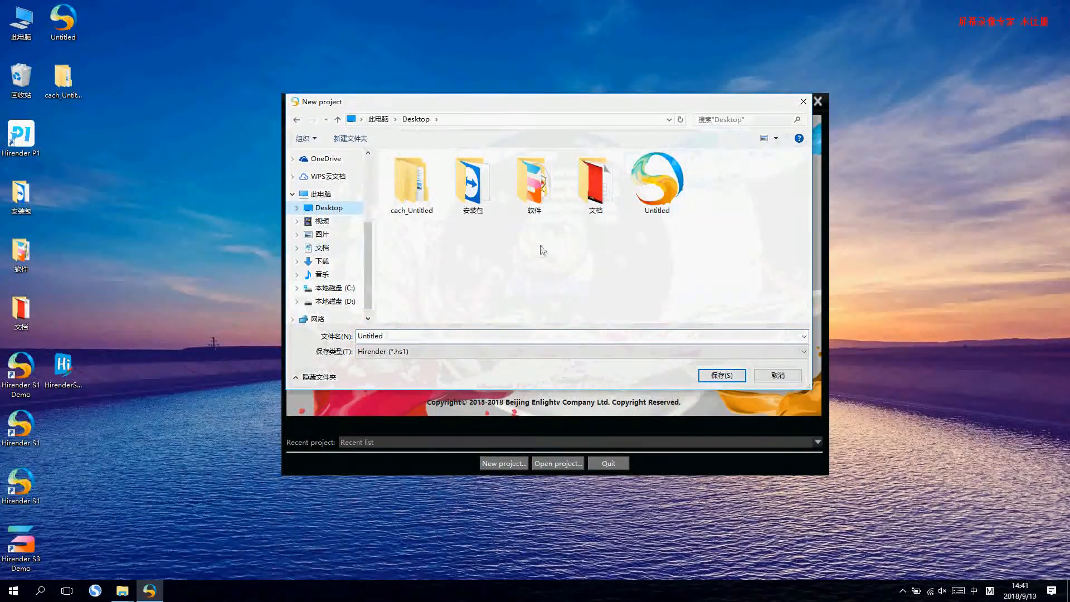
pyautogui.click(719, 376)
pyautogui.click(557, 297)
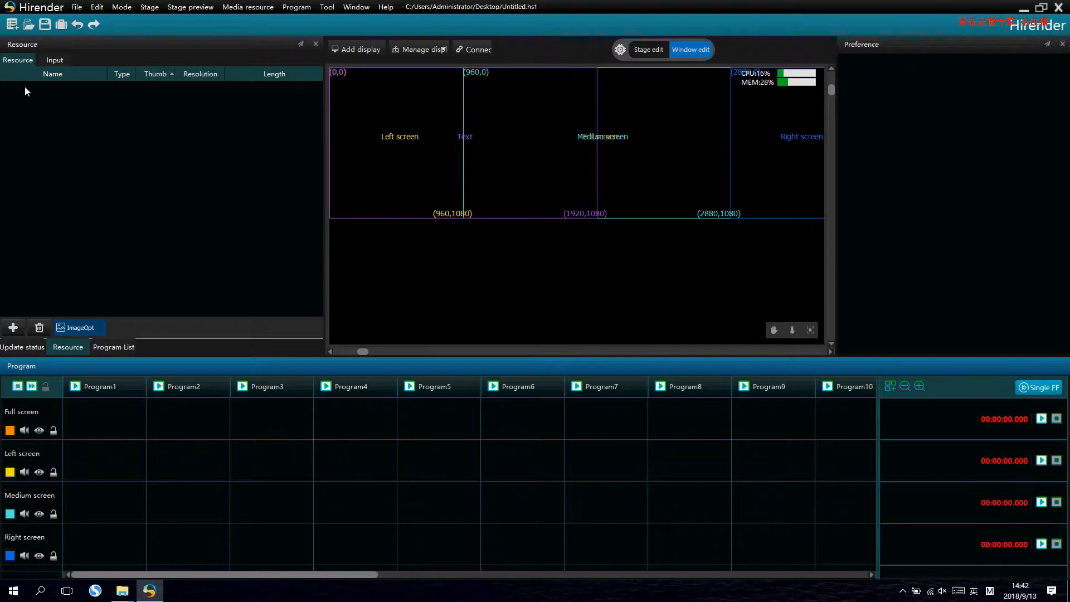
# - Import twelve local media files from D:\公司软件\素材 as resources, from the 红梅映月 warm-colour video through the 中国风青花瓷 video
pyautogui.rightClick(74, 142)
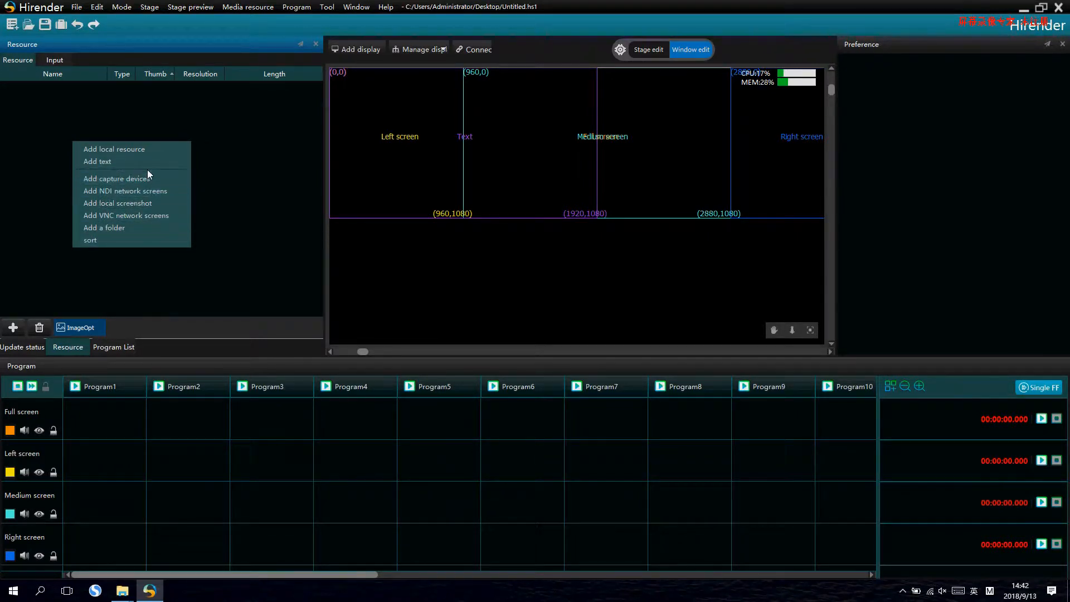
pyautogui.click(133, 149)
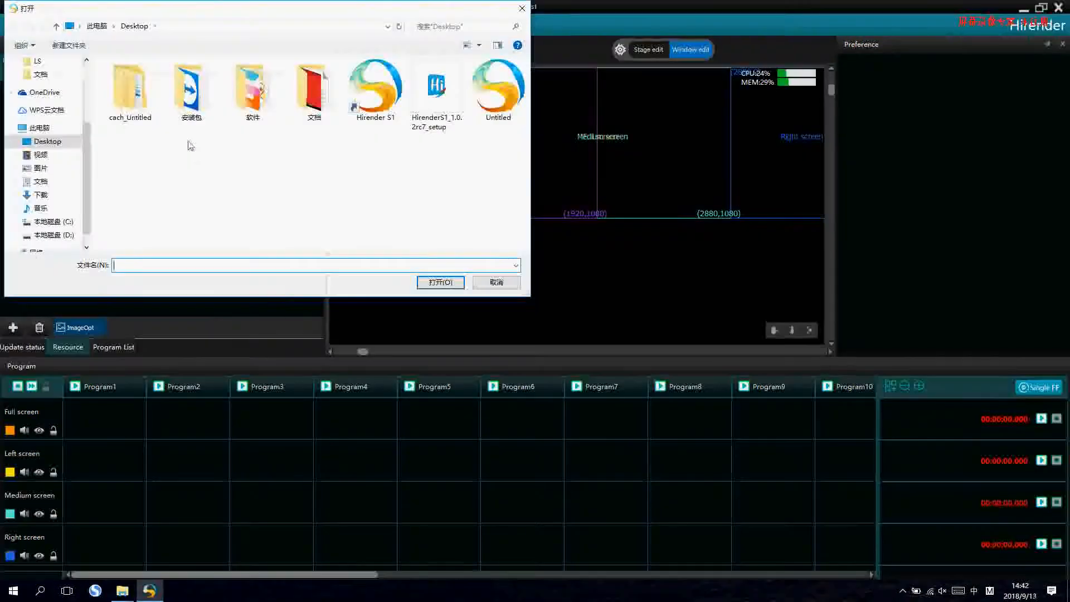
pyautogui.click(33, 235)
pyautogui.scroll(-10, 211, 206)
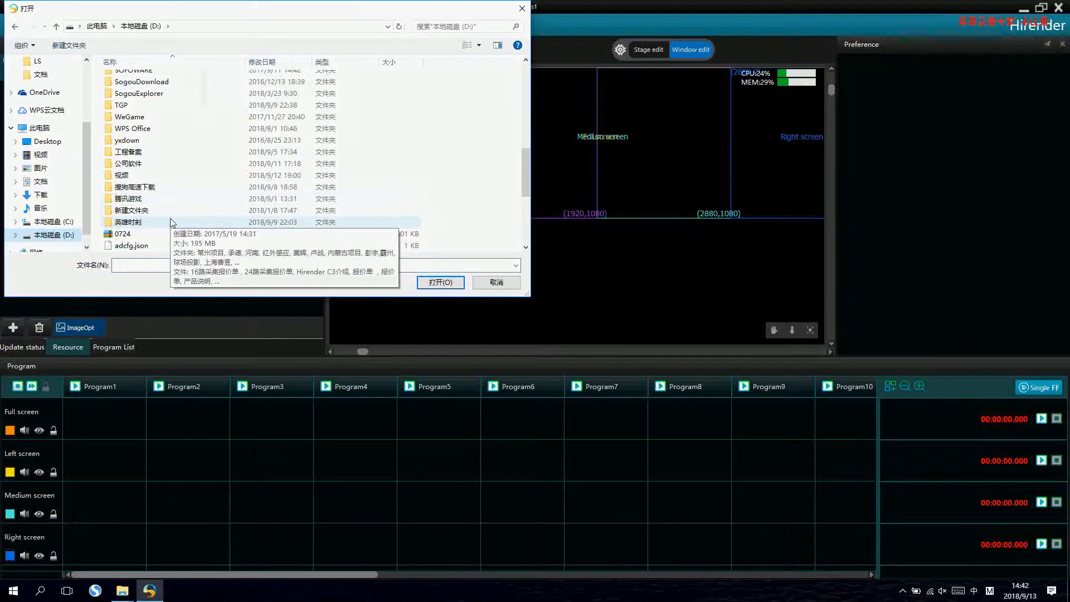
pyautogui.doubleClick(195, 163)
pyautogui.scroll(-4, 195, 166)
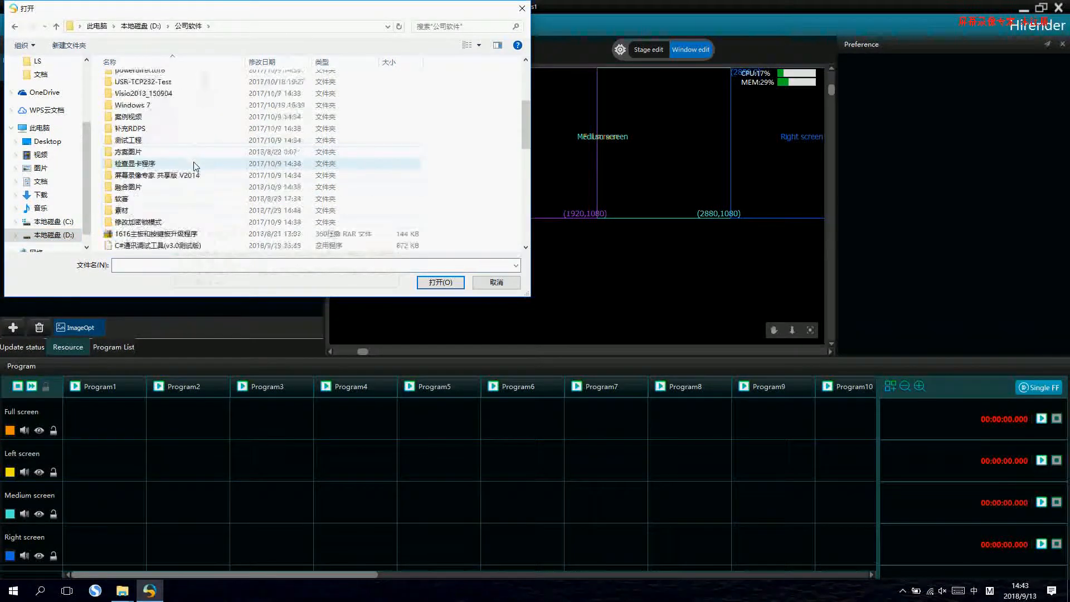
pyautogui.scroll(-1, 195, 165)
pyautogui.doubleClick(174, 176)
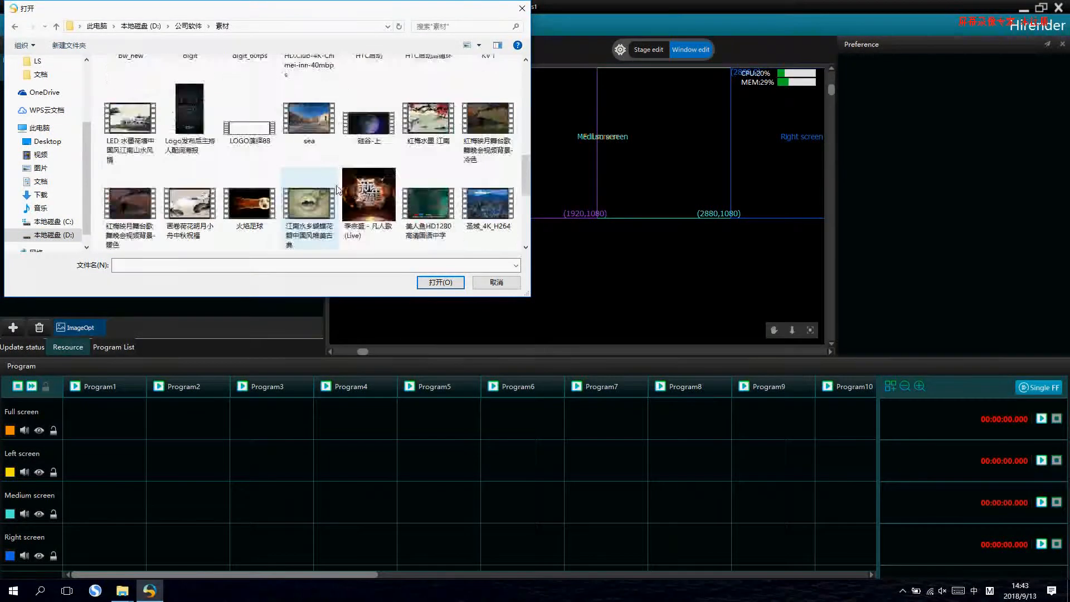
pyautogui.scroll(-2, 337, 190)
pyautogui.moveTo(347, 217); pyautogui.dragTo(115, 65)
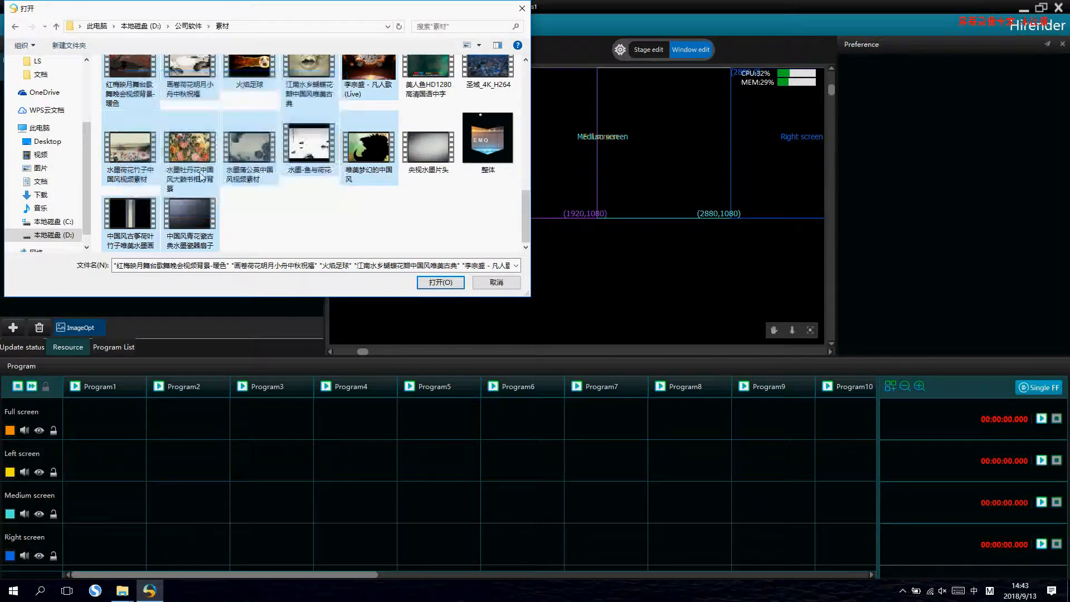
pyautogui.click(440, 283)
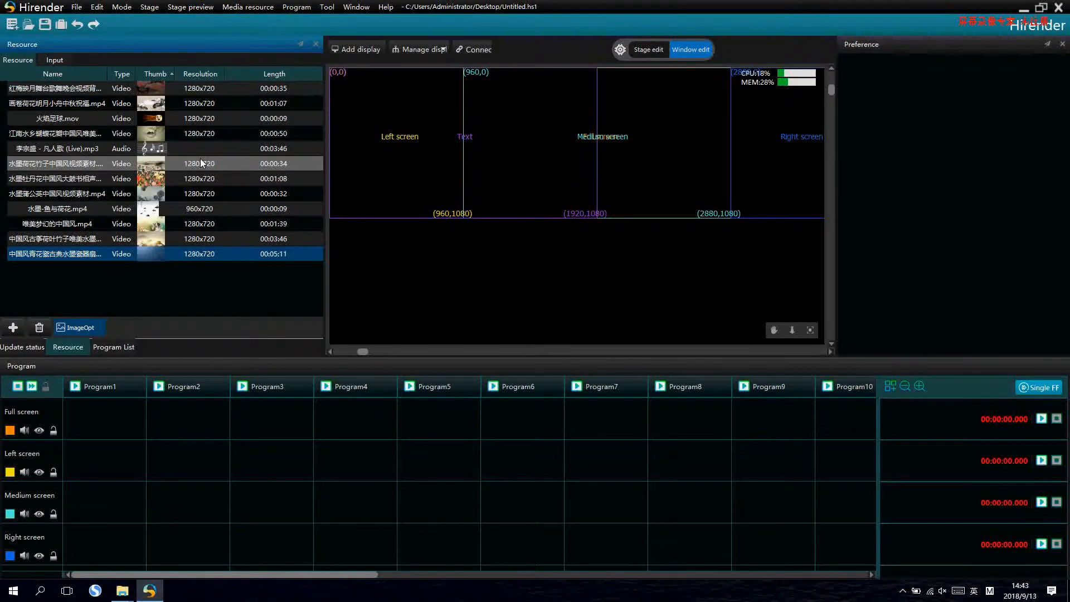
# - Add a single-output display on port 2 (1920 x 1080), checking the dual output options first, and place it at X 54, Y 32
pyautogui.click(359, 51)
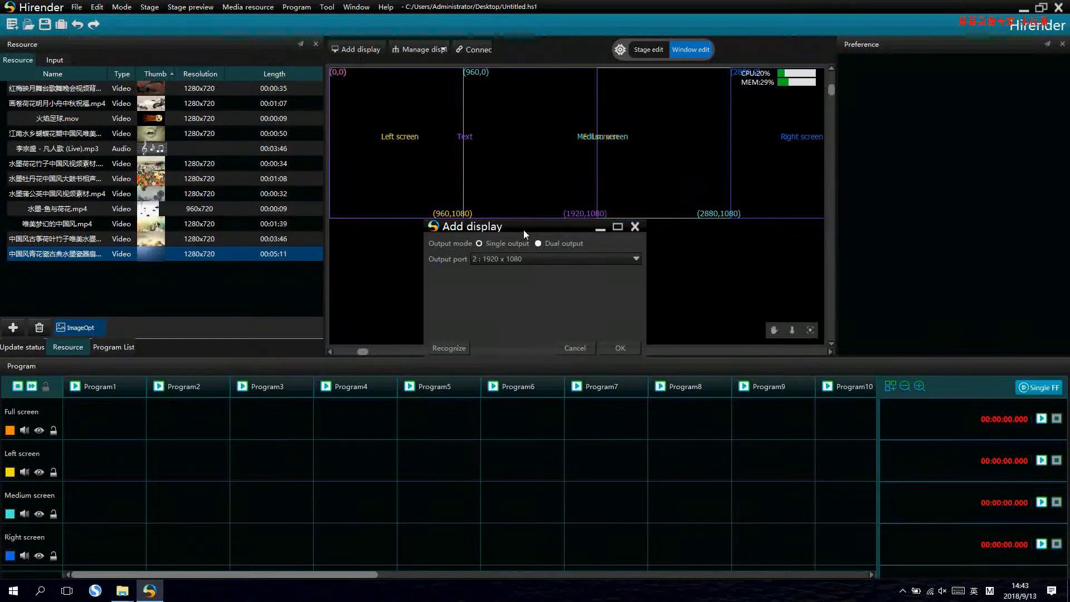
pyautogui.moveTo(523, 227); pyautogui.dragTo(507, 182)
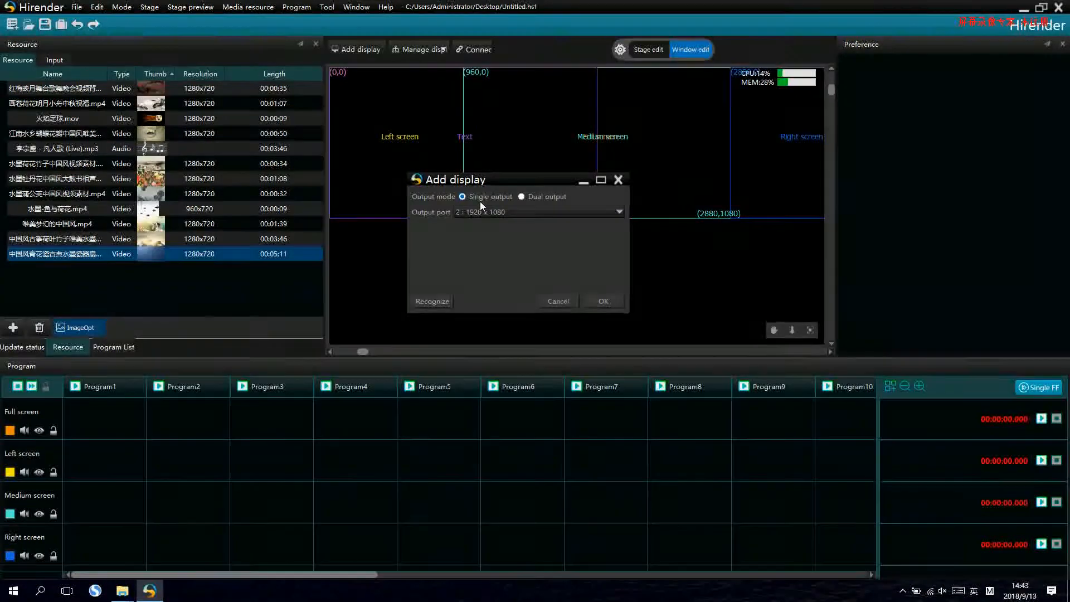
pyautogui.click(522, 199)
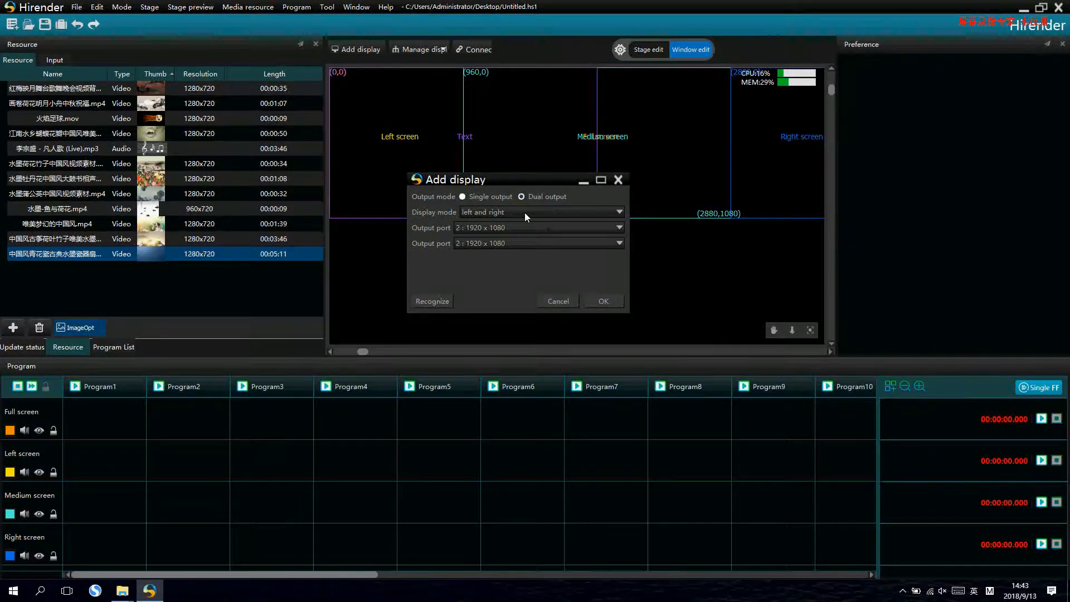
pyautogui.click(523, 212)
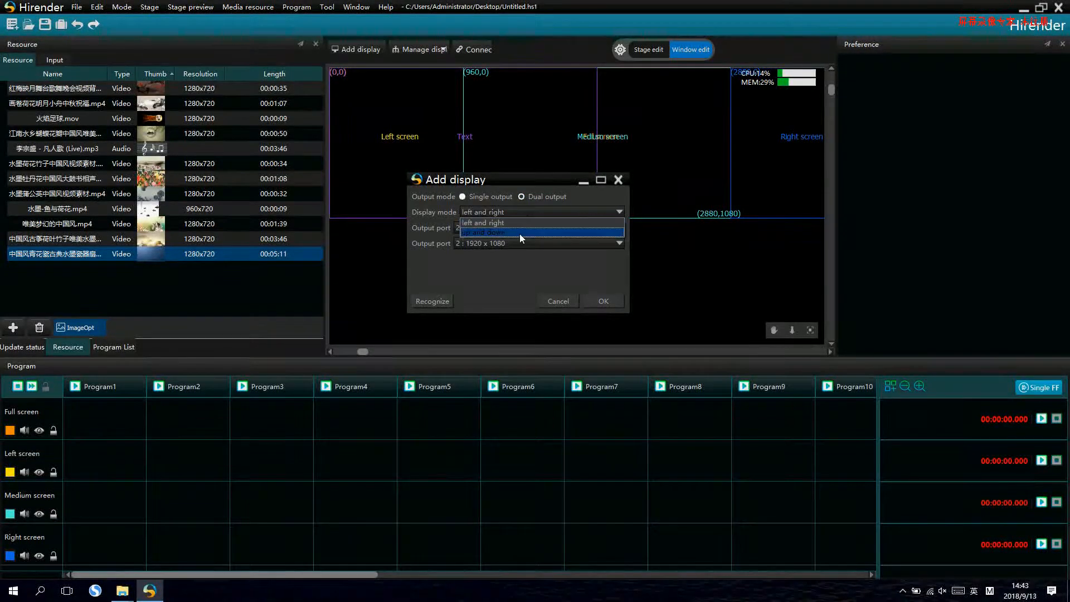
pyautogui.click(469, 196)
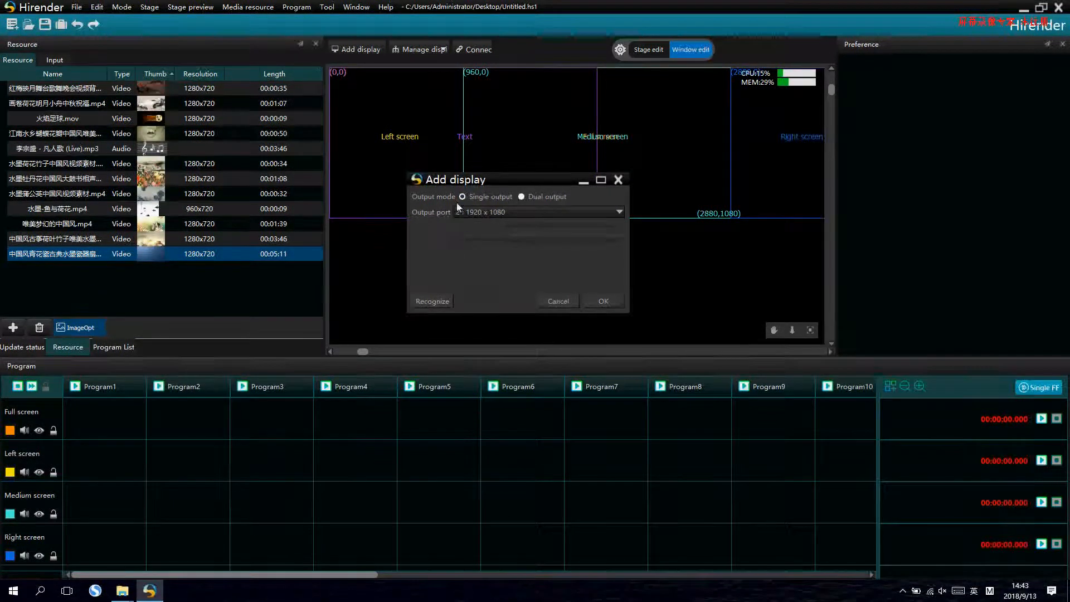
pyautogui.click(598, 302)
pyautogui.moveTo(467, 142); pyautogui.dragTo(503, 140)
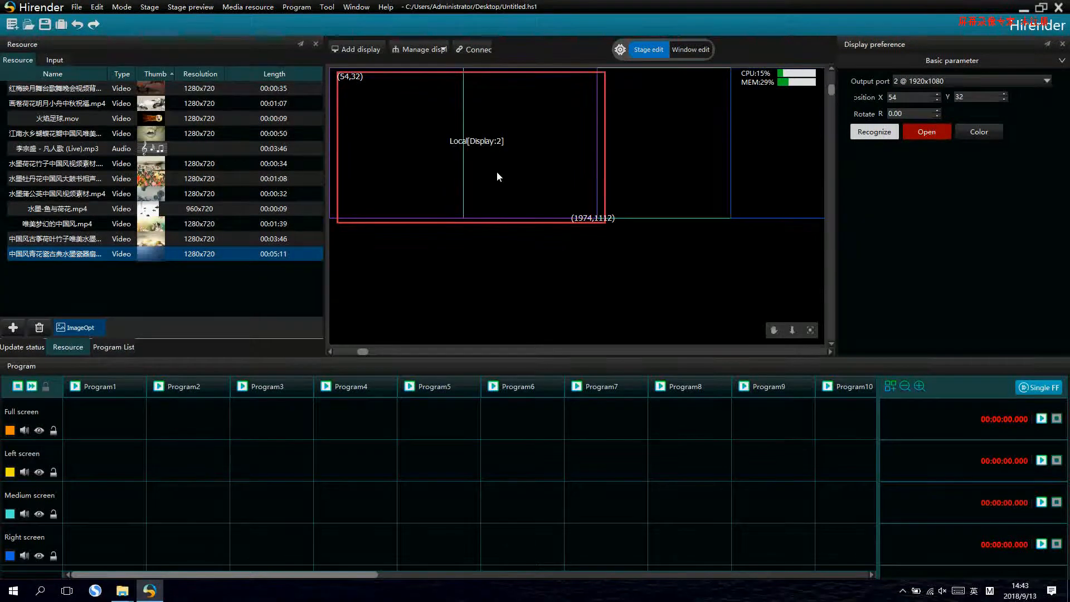
# - Open the output of the added display and connect the stage
pyautogui.click(934, 135)
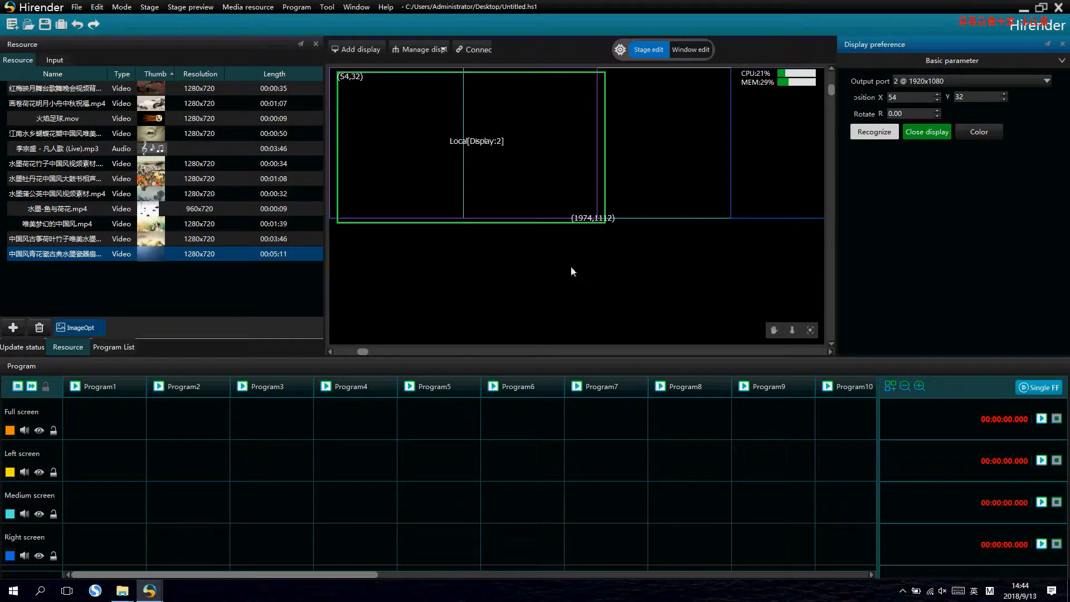
pyautogui.rightClick(539, 273)
pyautogui.click(567, 292)
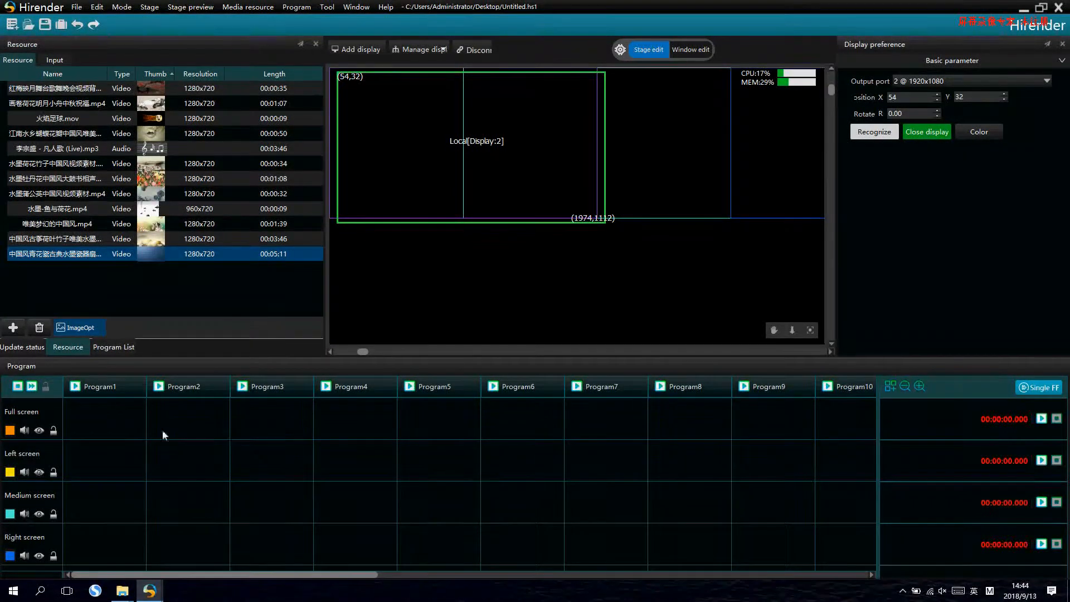
pyautogui.click(510, 453)
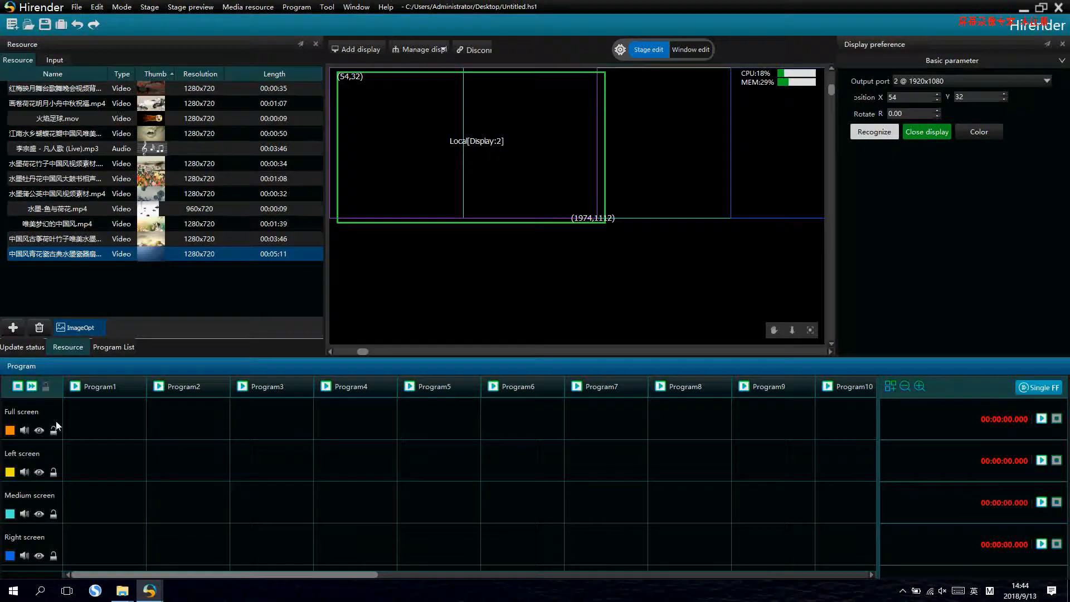
# - Set the Full screen window's width to 1920 and align it with the display at X 54, Y 32
pyautogui.click(29, 413)
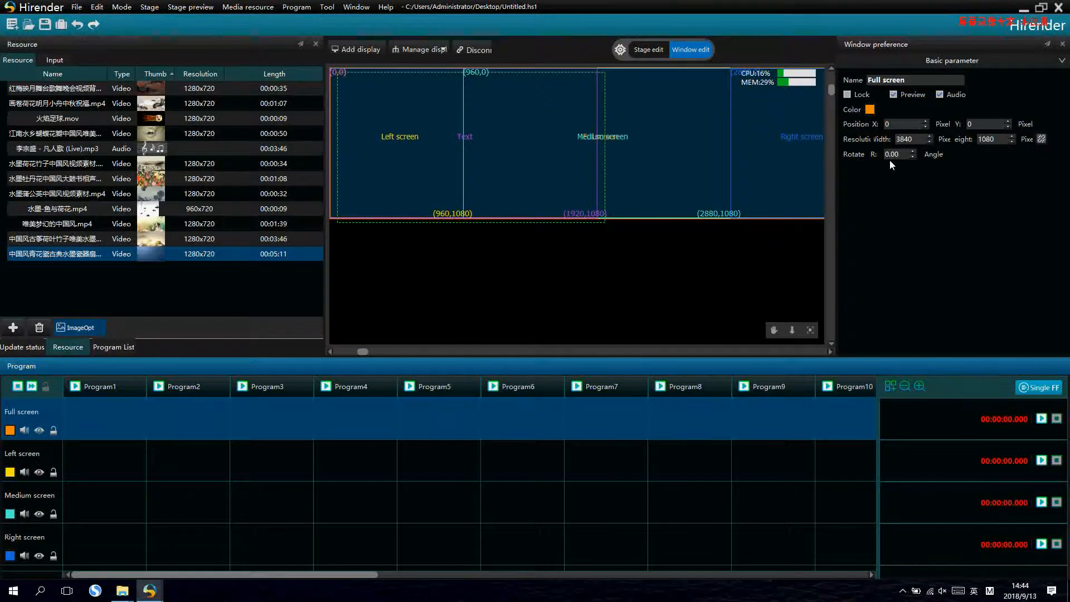
pyautogui.doubleClick(914, 139)
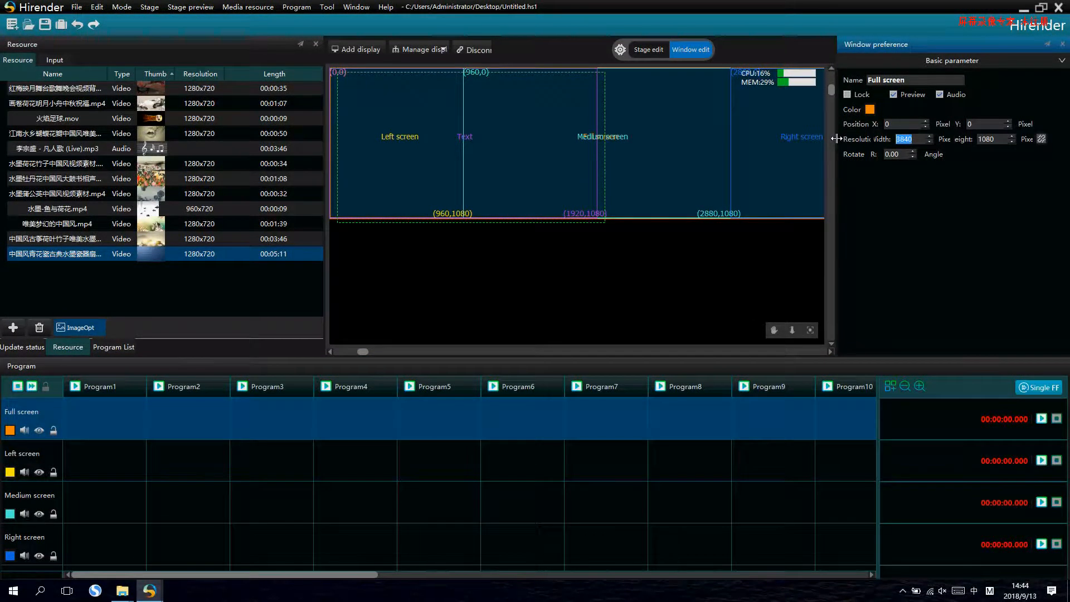
pyautogui.write('1920')
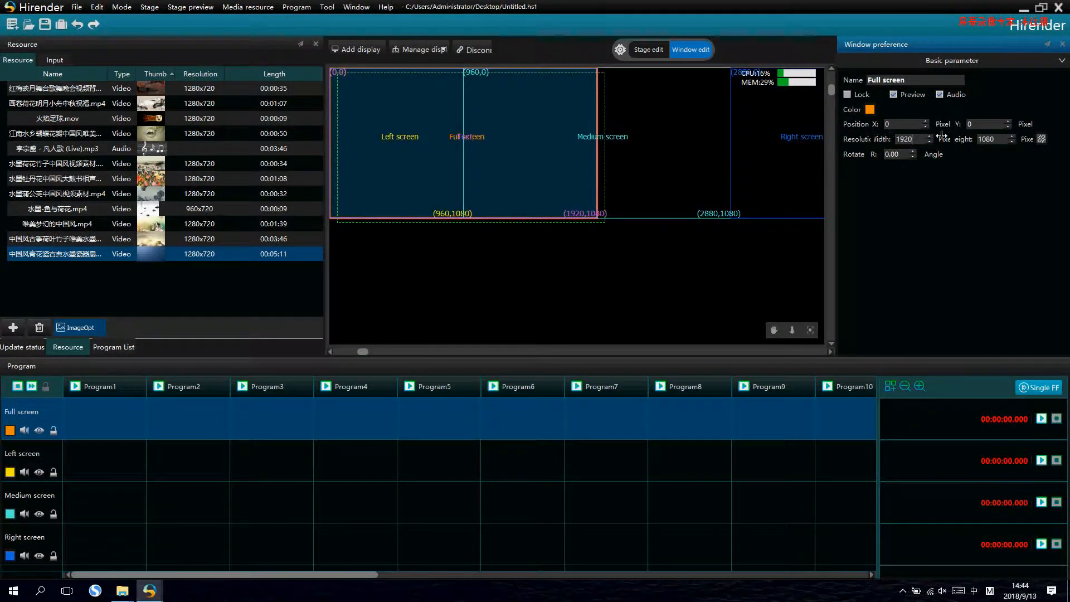
pyautogui.click(489, 318)
pyautogui.moveTo(465, 156)
pyautogui.mouseDown()
pyautogui.moveTo(487, 198)
pyautogui.moveTo(490, 175)
pyautogui.moveTo(472, 163)
pyautogui.mouseUp()
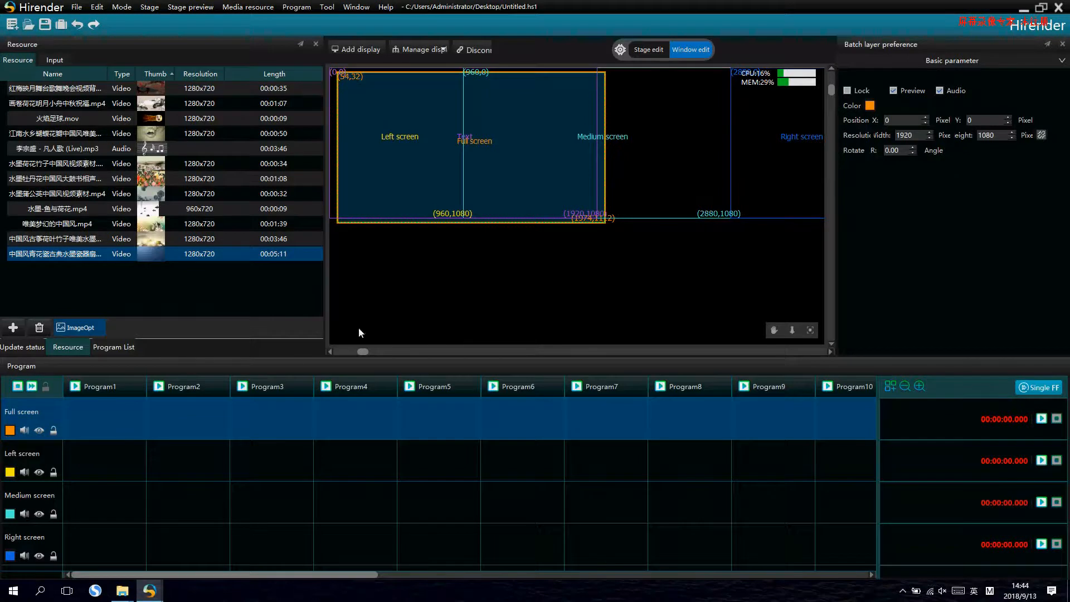
# - Set the Left screen window's width to 500 and align it with the display's left edge at X 54, Y 32
pyautogui.click(45, 453)
pyautogui.click(41, 511)
pyautogui.click(43, 528)
pyautogui.click(45, 450)
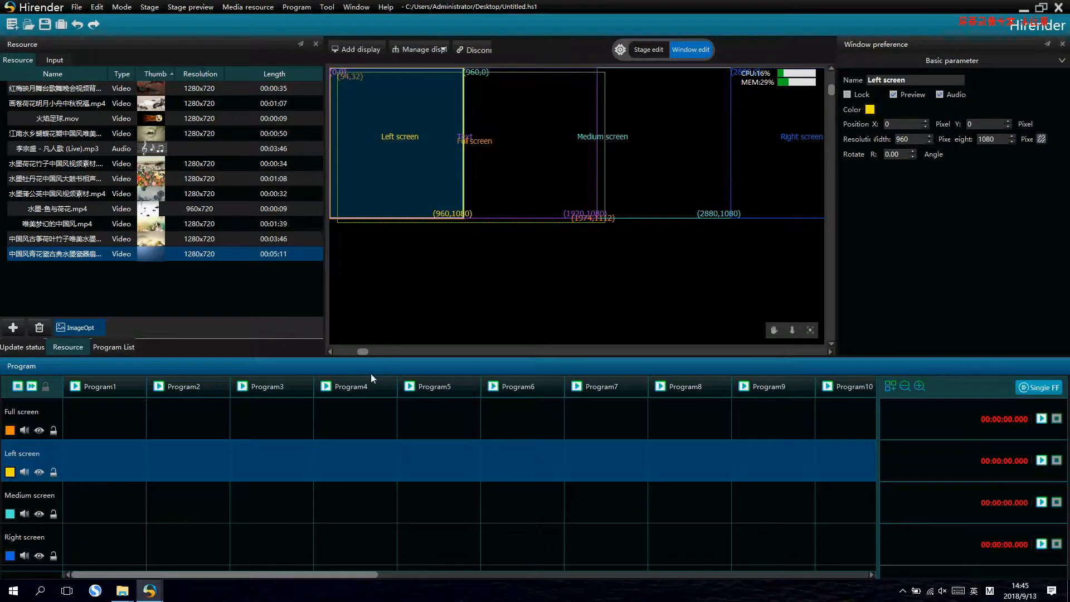
pyautogui.doubleClick(902, 139)
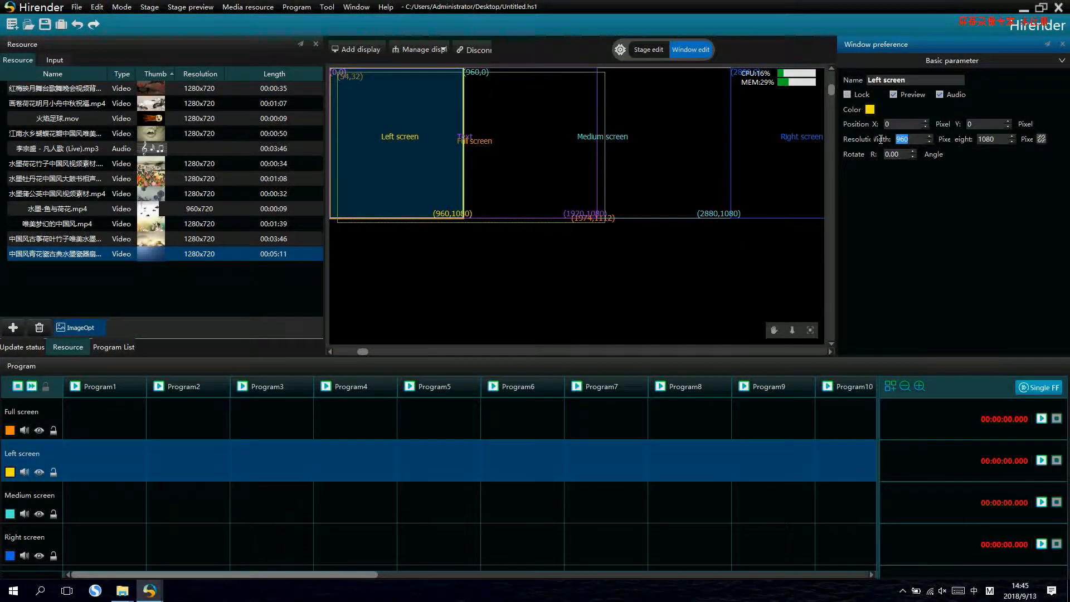
pyautogui.write('500')
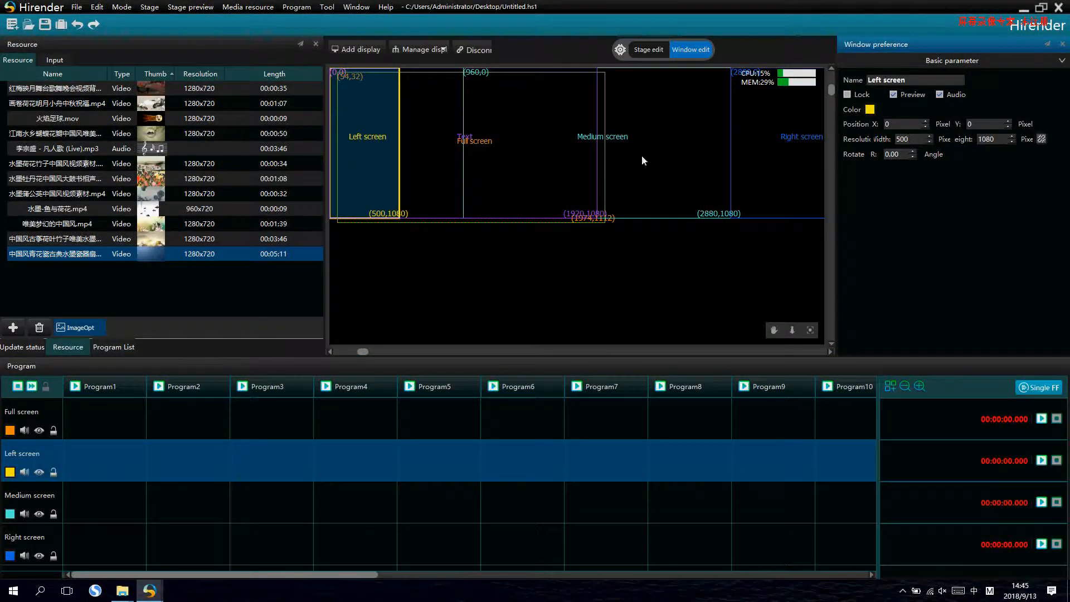
pyautogui.moveTo(398, 203)
pyautogui.mouseDown()
pyautogui.moveTo(454, 192)
pyautogui.moveTo(399, 197)
pyautogui.mouseUp()
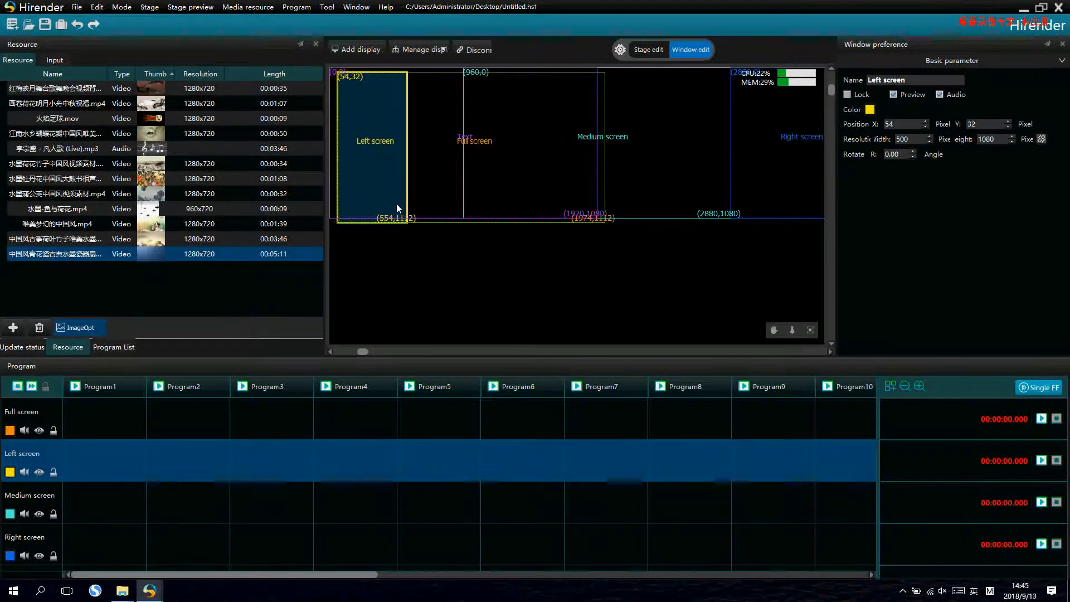
# - Set the Medium screen window's width to 920 and place it against the Left screen at X 554, Y 32
pyautogui.click(28, 492)
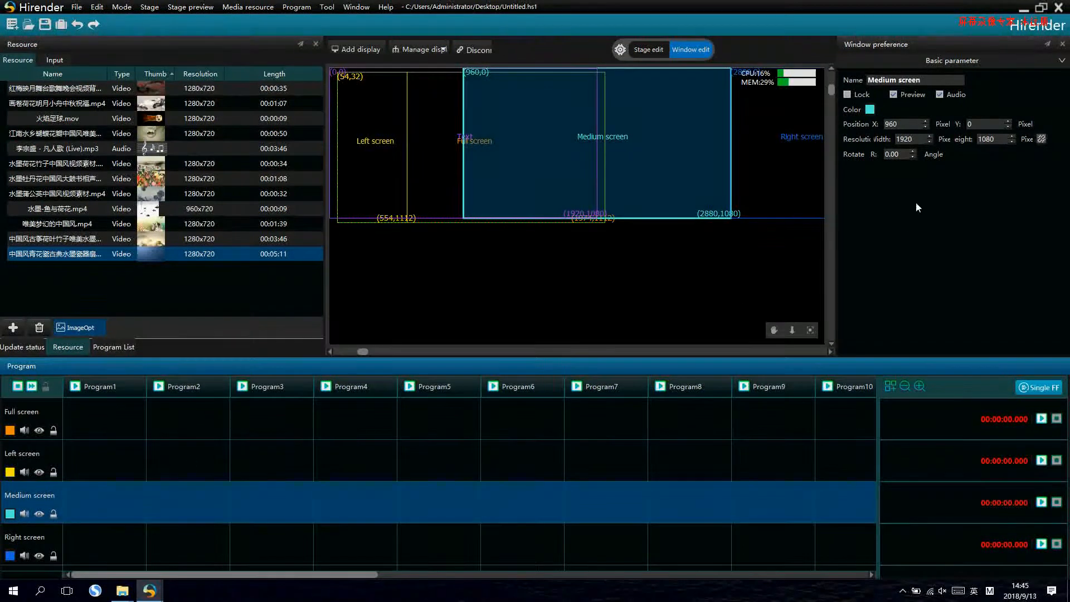
pyautogui.doubleClick(919, 138)
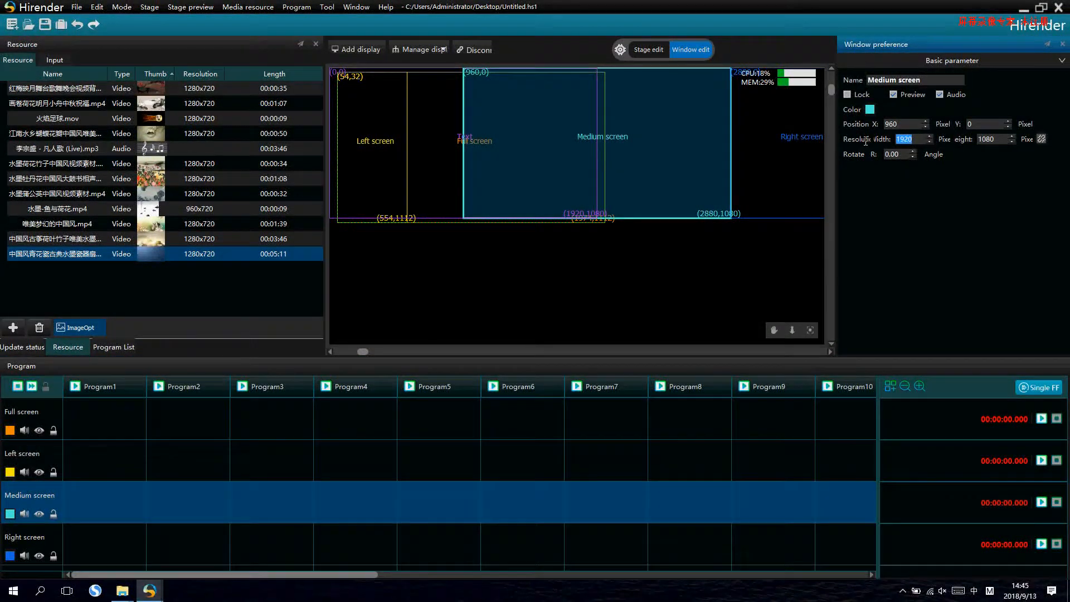
pyautogui.write('920')
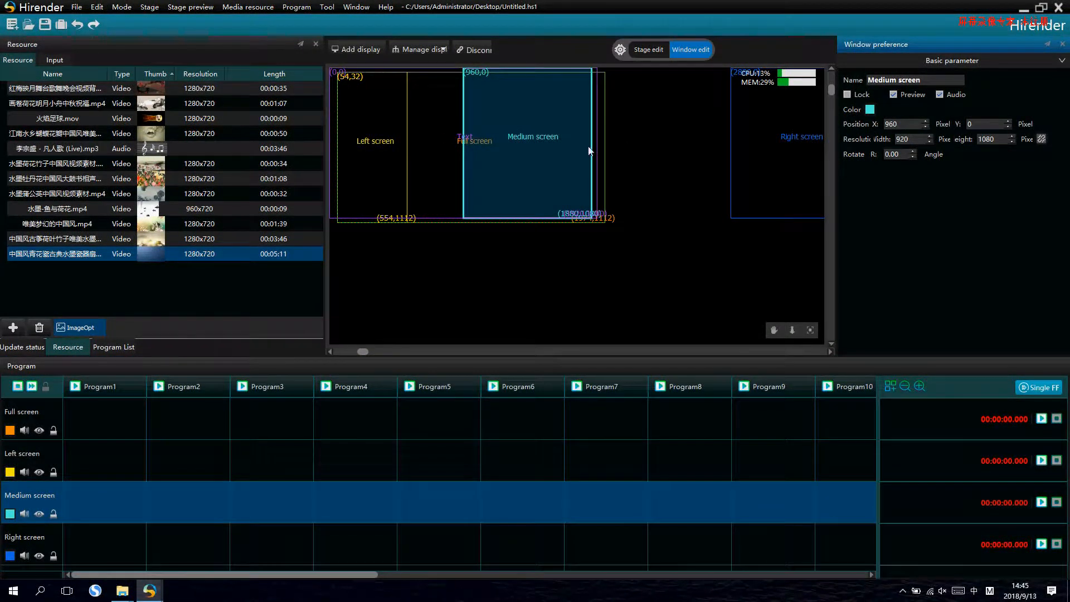
pyautogui.moveTo(546, 149); pyautogui.dragTo(490, 152)
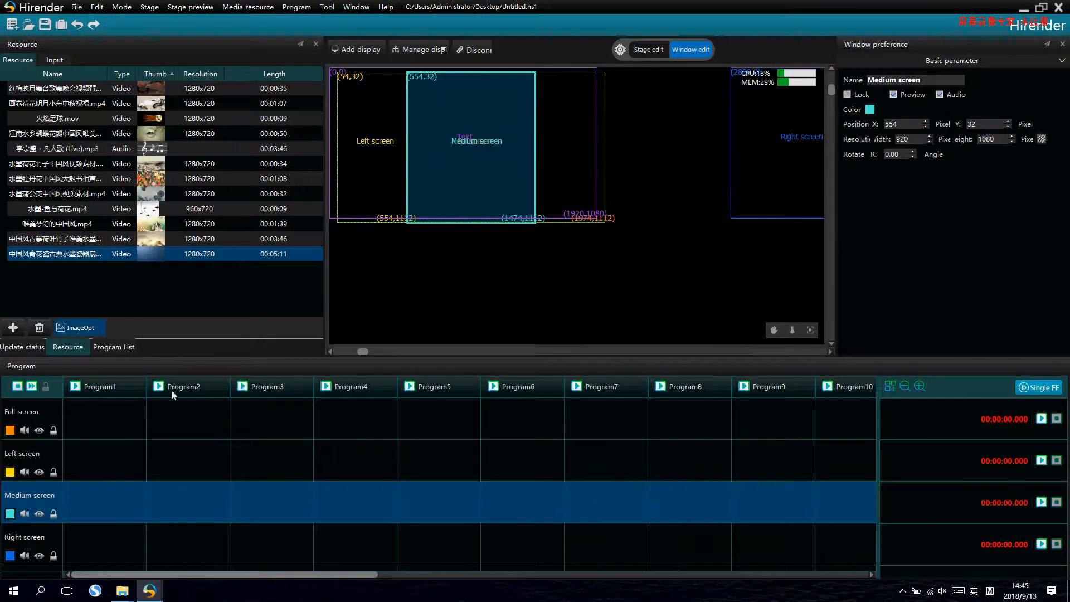
# - Set the Right screen window's width to 500 and place it against the Medium screen at X 1474, Y 32
pyautogui.click(38, 536)
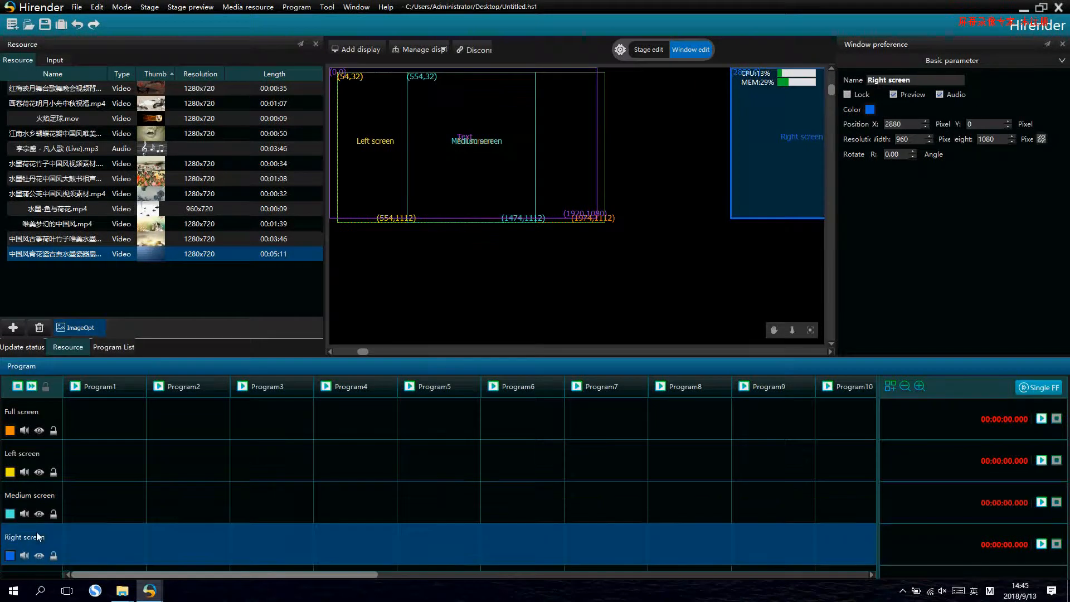
pyautogui.moveTo(918, 142); pyautogui.dragTo(887, 138)
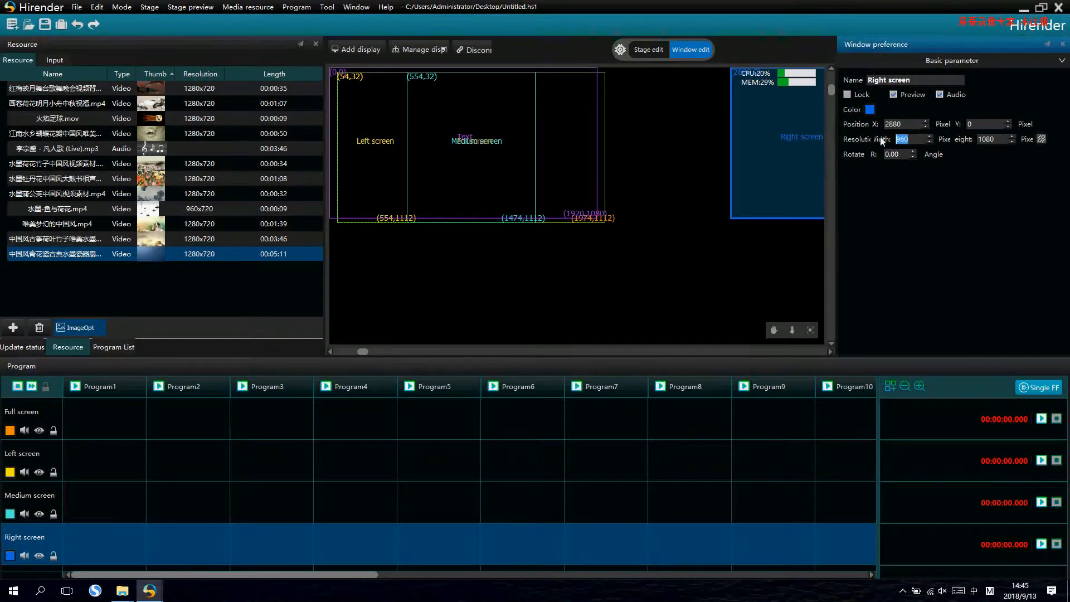
pyautogui.write('500')
pyautogui.press('Return')
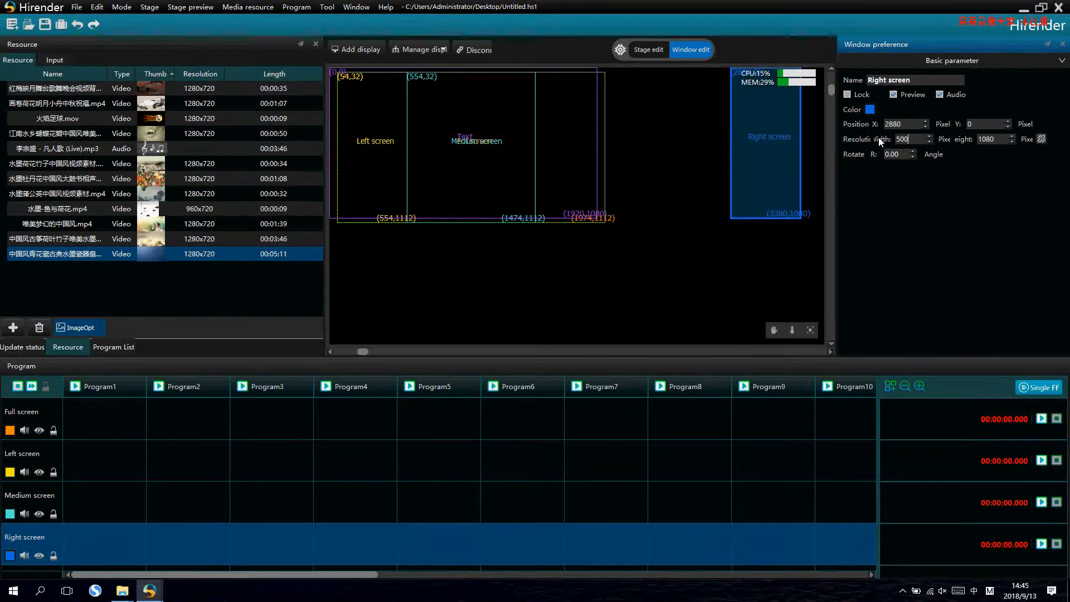
pyautogui.moveTo(767, 158); pyautogui.dragTo(573, 157)
pyautogui.click(613, 170)
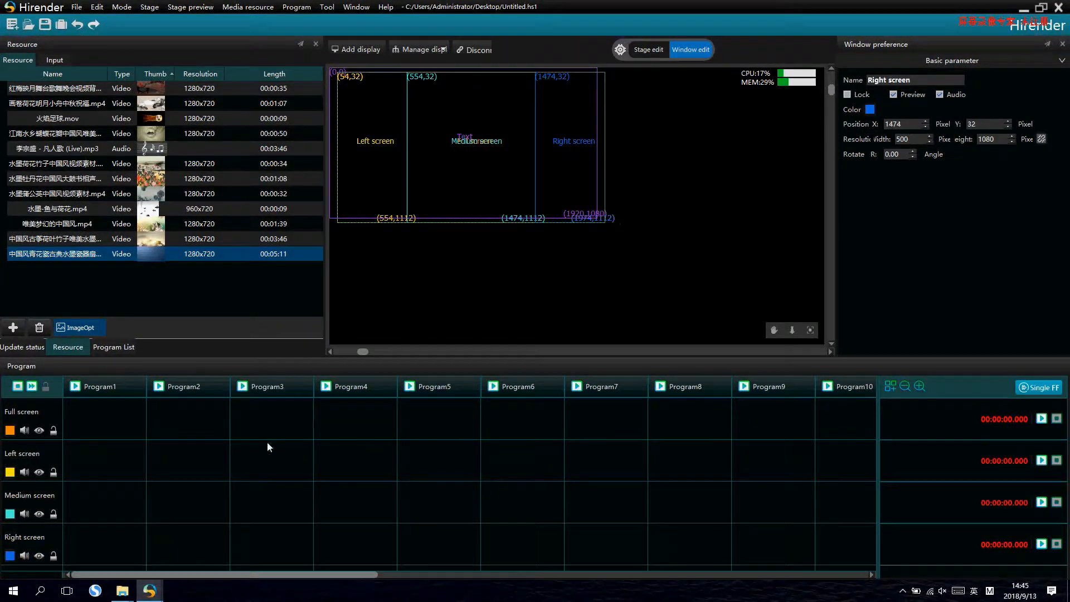
# - Move the Text window outside the display area, below the screen windows at X 268, Y 1168
pyautogui.scroll(-1, 397, 263)
pyautogui.scroll(-2, 139, 470)
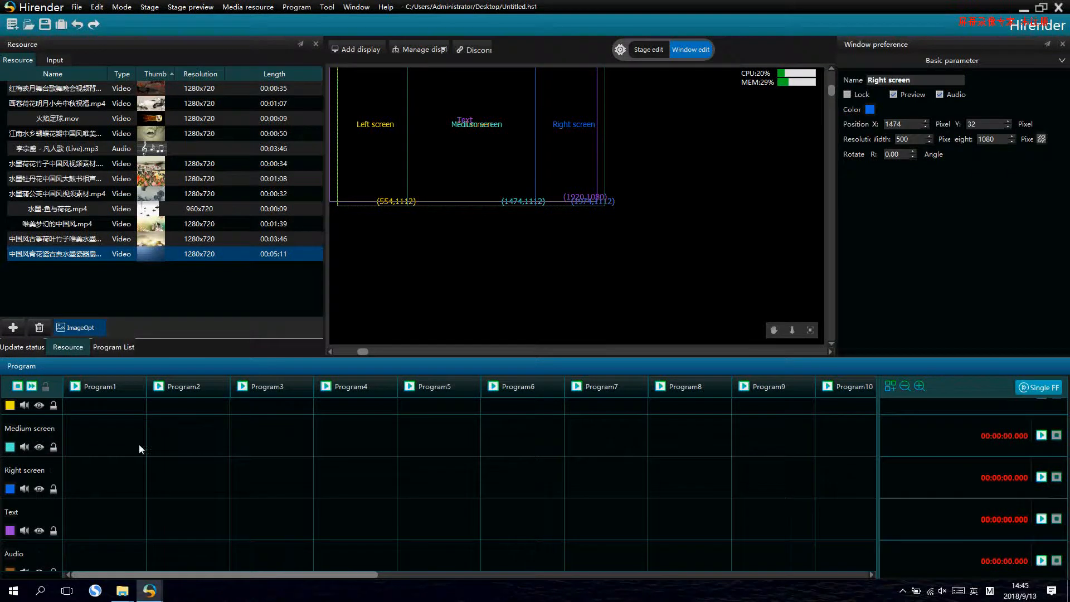
pyautogui.click(38, 523)
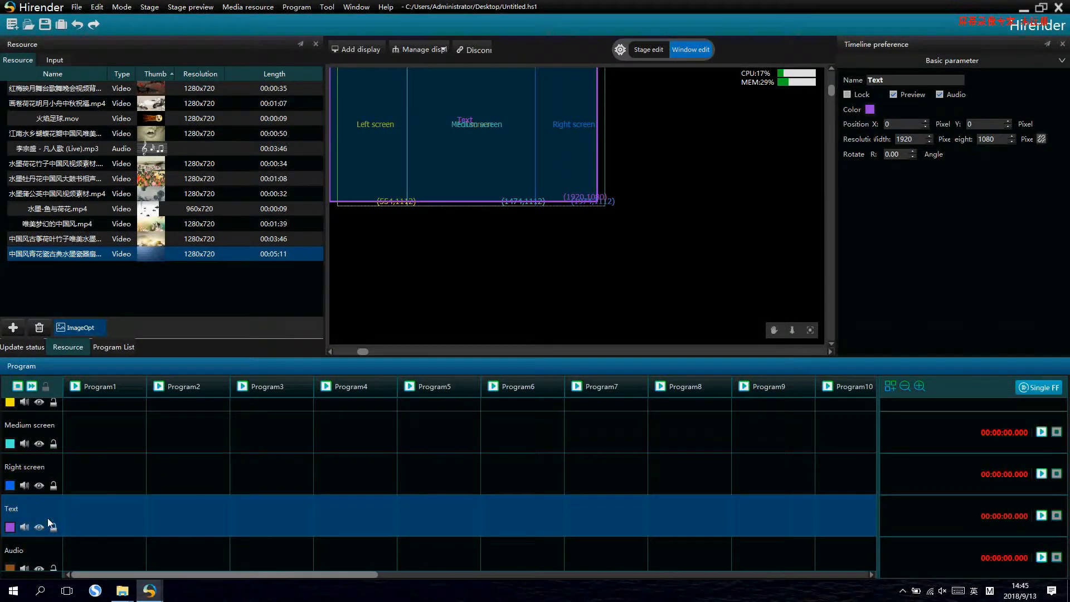
pyautogui.click(45, 547)
pyautogui.click(42, 511)
pyautogui.moveTo(366, 208); pyautogui.dragTo(401, 330)
pyautogui.scroll(1, 559, 280)
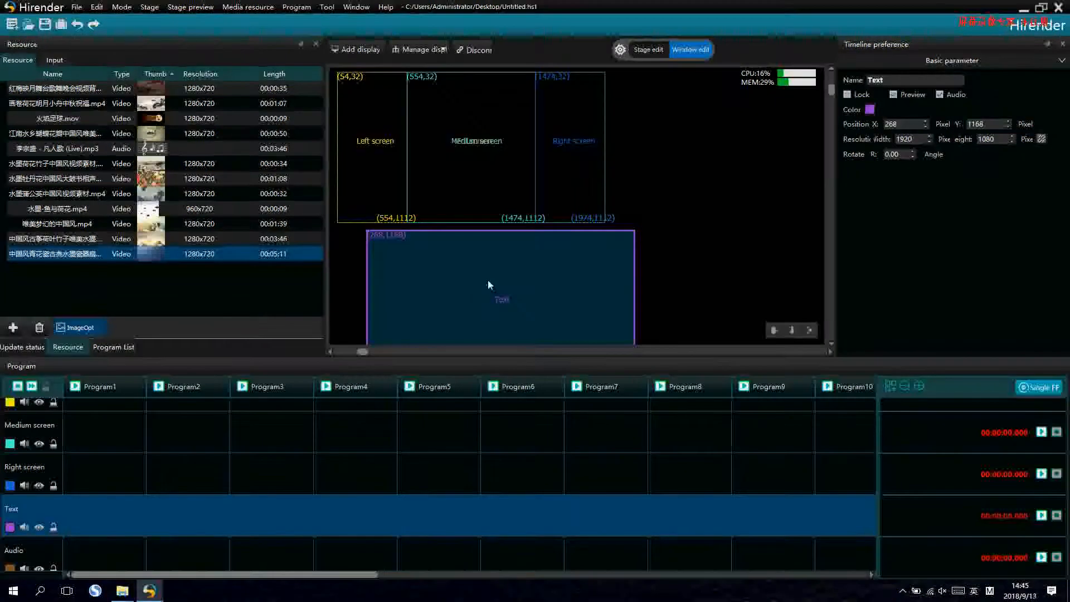
pyautogui.scroll(2, 126, 456)
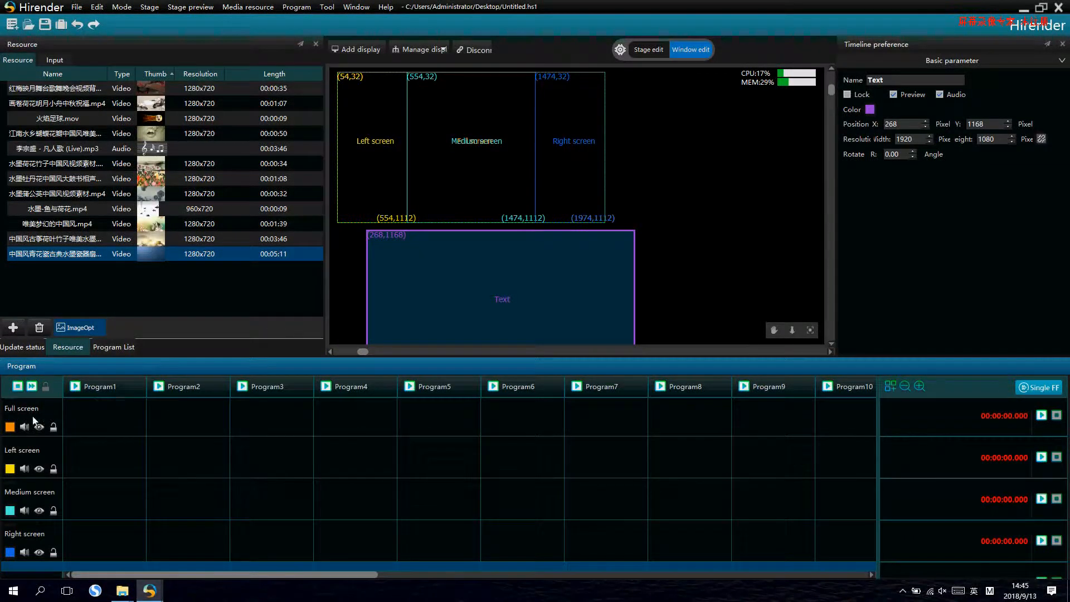
# - Check the position and size settings of the Full, Left, Medium and Right screen windows one after another
pyautogui.click(28, 416)
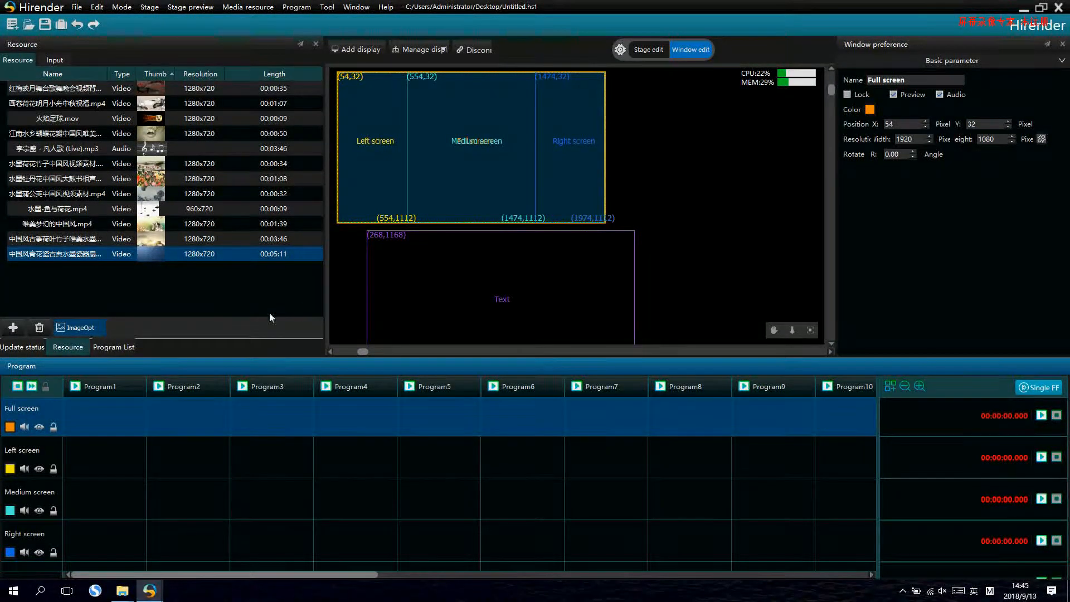
pyautogui.click(32, 459)
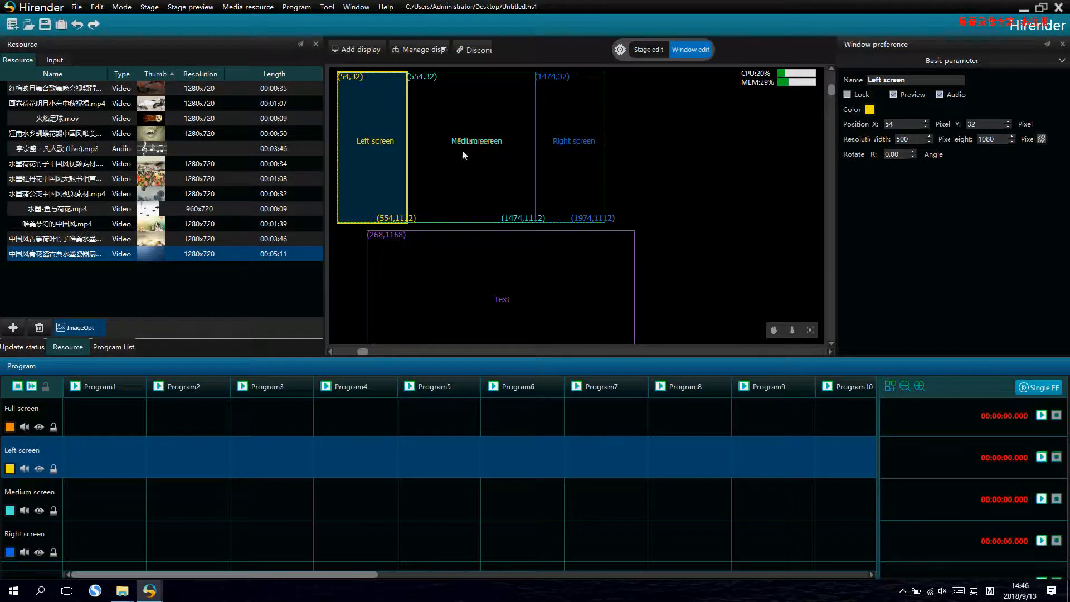
pyautogui.click(901, 125)
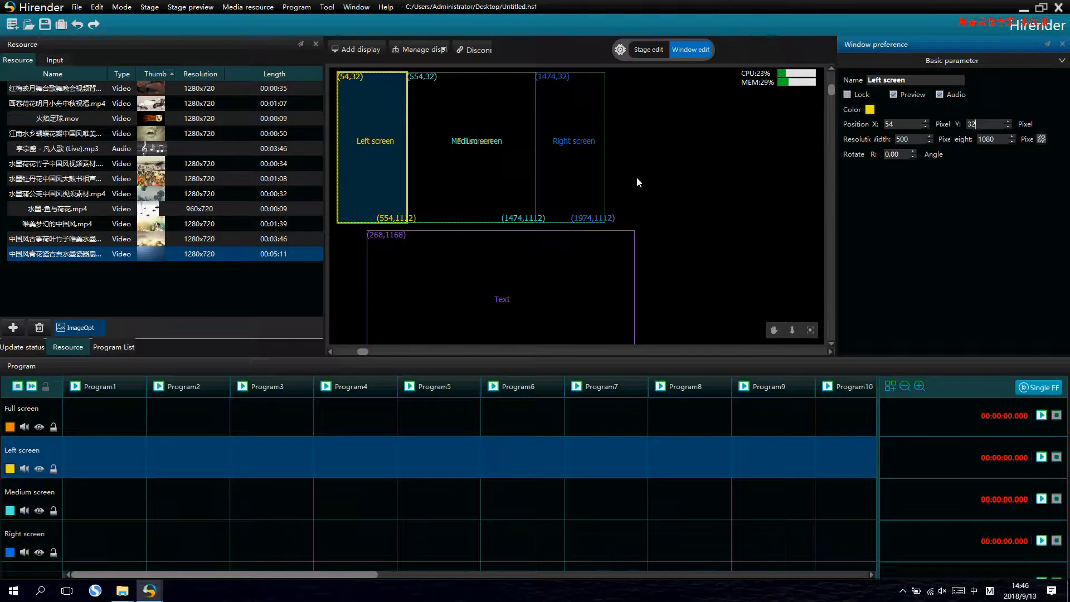
pyautogui.click(34, 418)
pyautogui.click(38, 453)
pyautogui.click(42, 490)
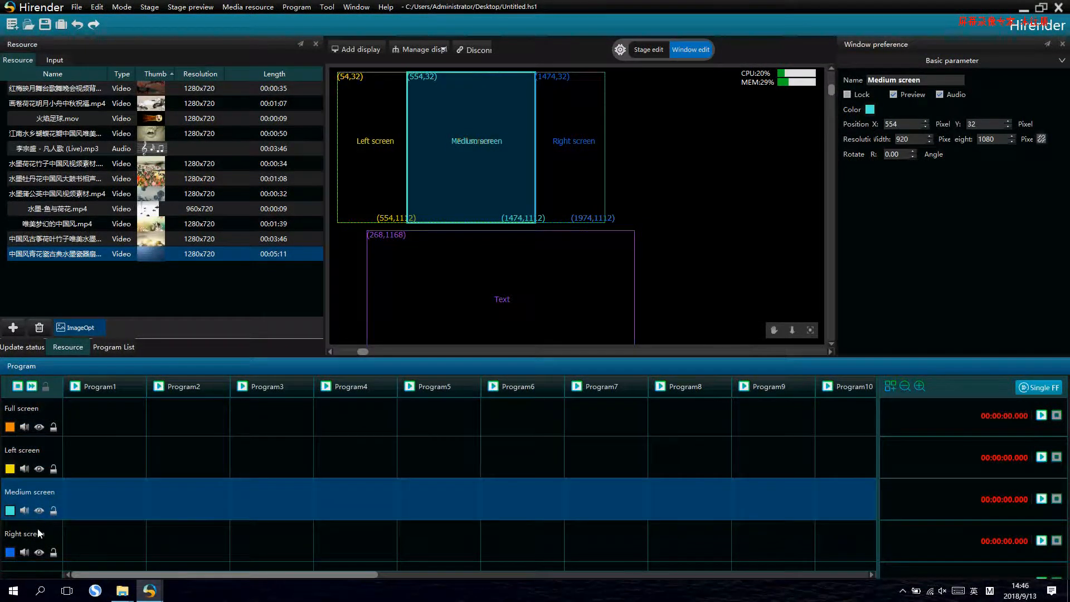
pyautogui.click(38, 530)
pyautogui.click(43, 419)
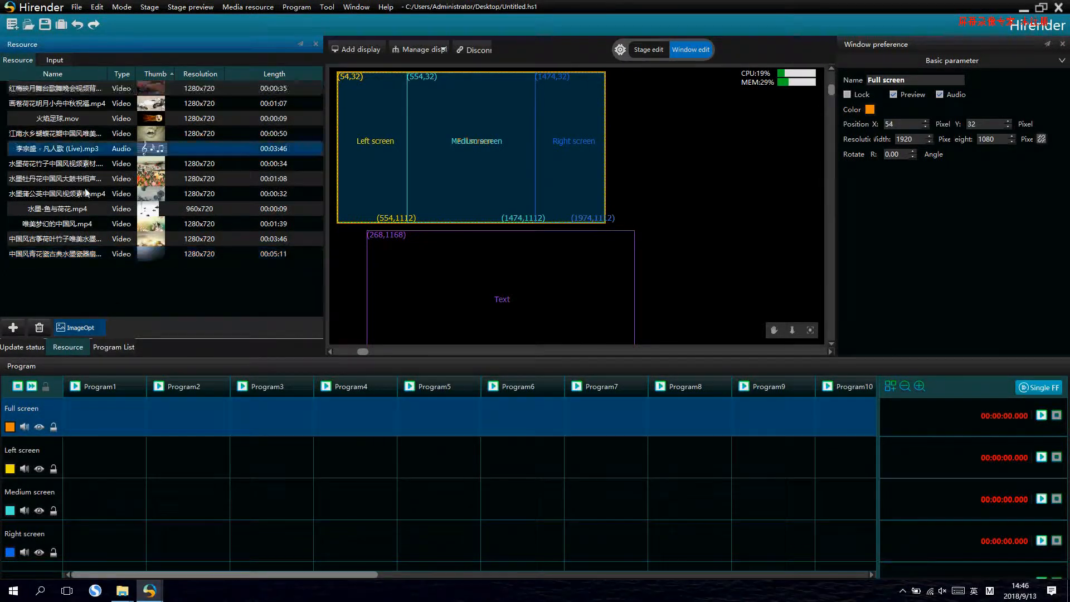
# - Place the 红梅映月 video on Program1's Full screen, and 水墨荷花竹子, 水墨蒲公英 and 水墨-鱼与荷花 on Program2's Left, Medium and Right screens
pyautogui.moveTo(89, 422); pyautogui.dragTo(92, 423)
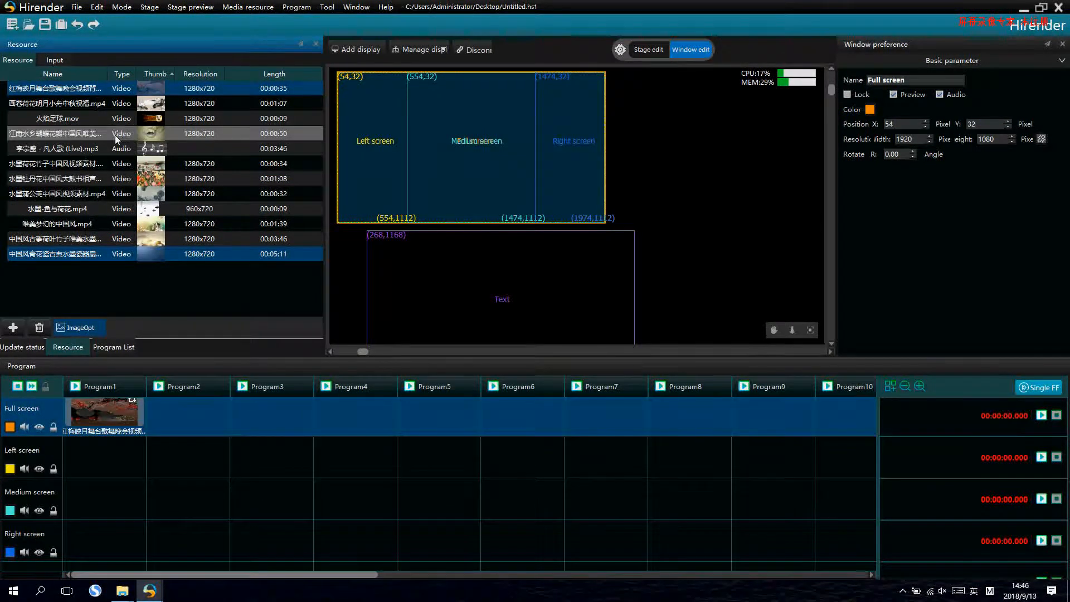
pyautogui.moveTo(62, 165); pyautogui.dragTo(186, 457)
pyautogui.moveTo(100, 223); pyautogui.dragTo(163, 530)
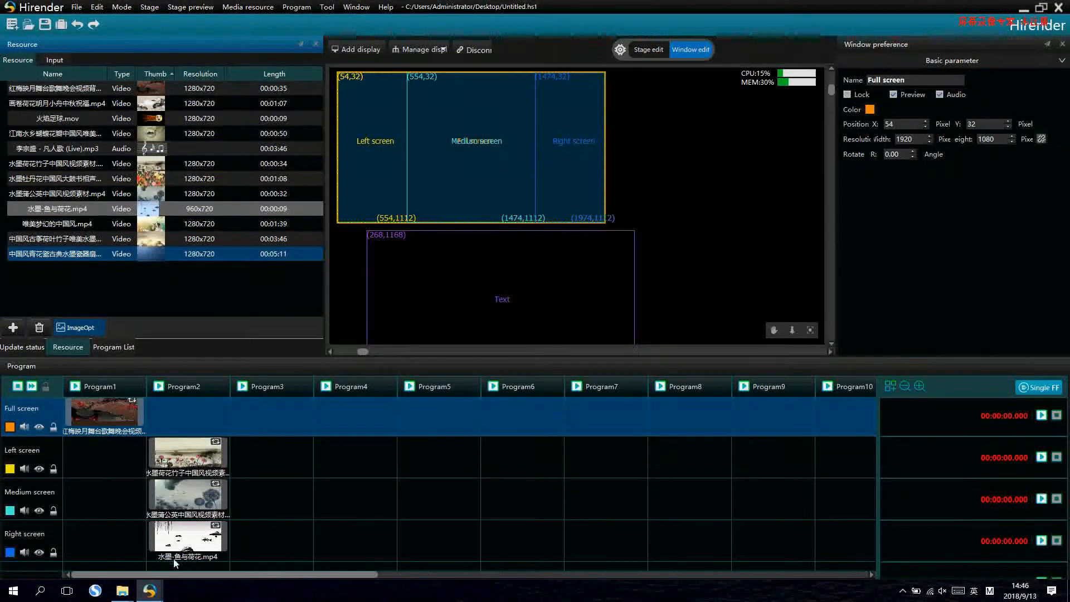
# - Play Program1 and Program2 alternately to compare the full-screen and three-screen content on the stage
pyautogui.click(75, 386)
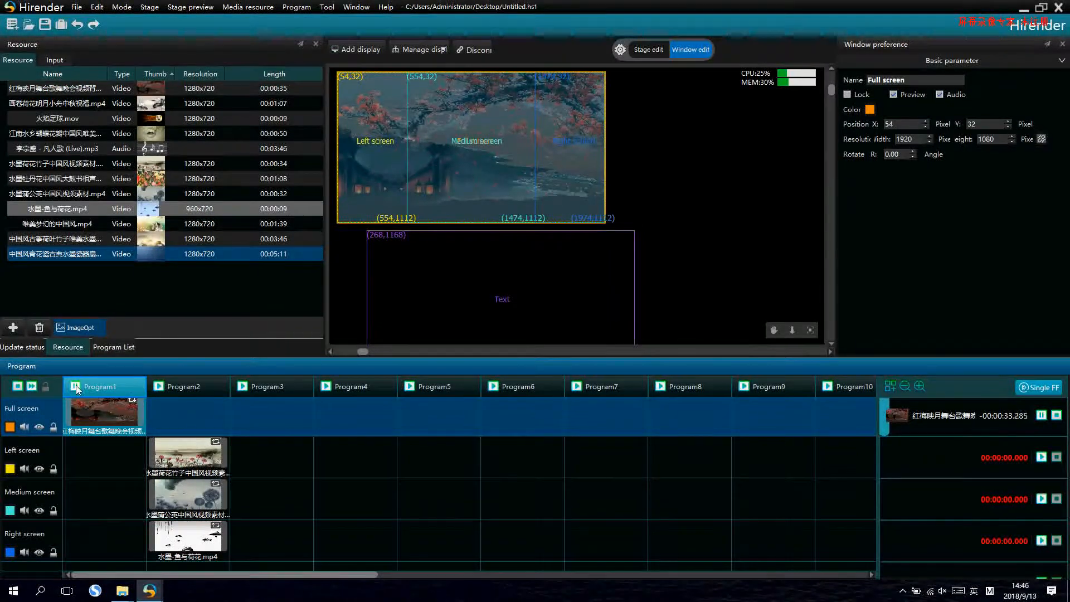
pyautogui.click(160, 387)
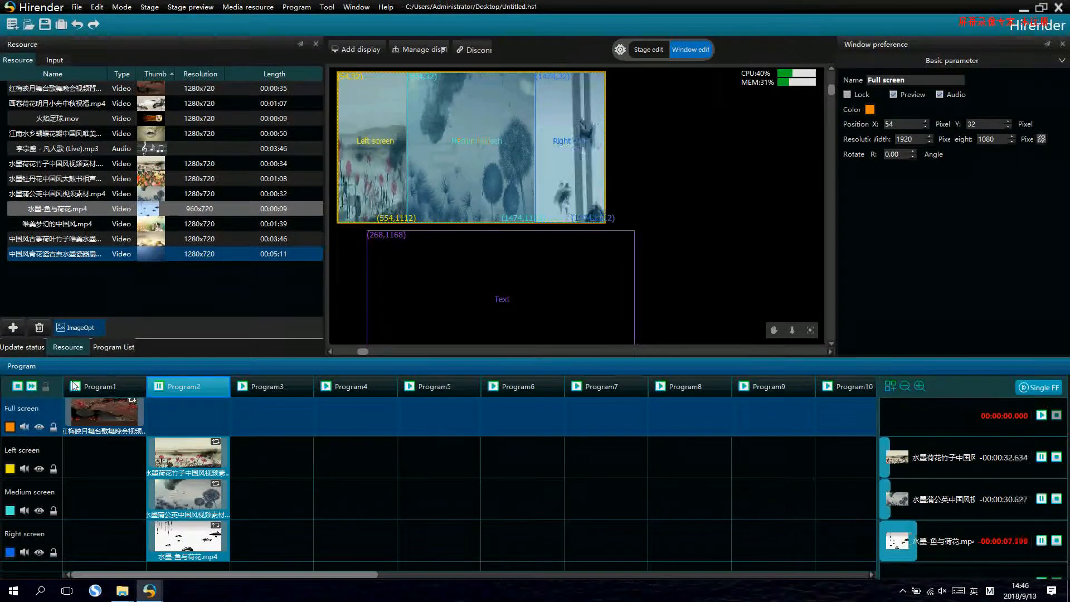
pyautogui.click(109, 389)
pyautogui.click(161, 386)
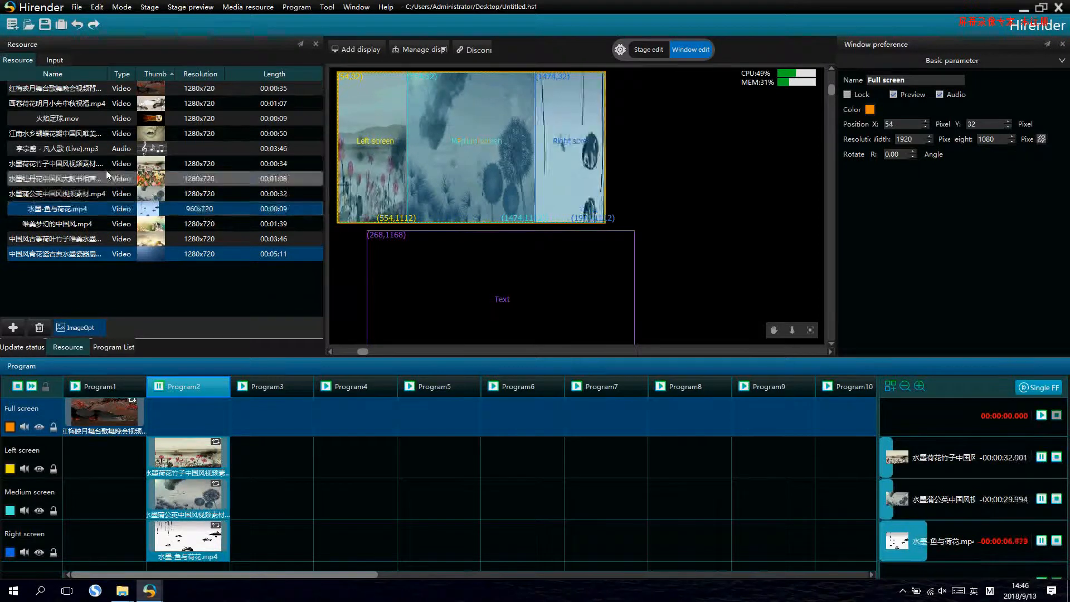
# - Place 水墨荷花竹子, 水墨蒲公英 and 江南水乡 on Program3's Left, Medium and Right screens, and 画卷荷花明月 on Program4's Full screen
pyautogui.moveTo(98, 165); pyautogui.dragTo(271, 454)
pyautogui.moveTo(89, 195); pyautogui.dragTo(270, 497)
pyautogui.moveTo(77, 130); pyautogui.dragTo(265, 519)
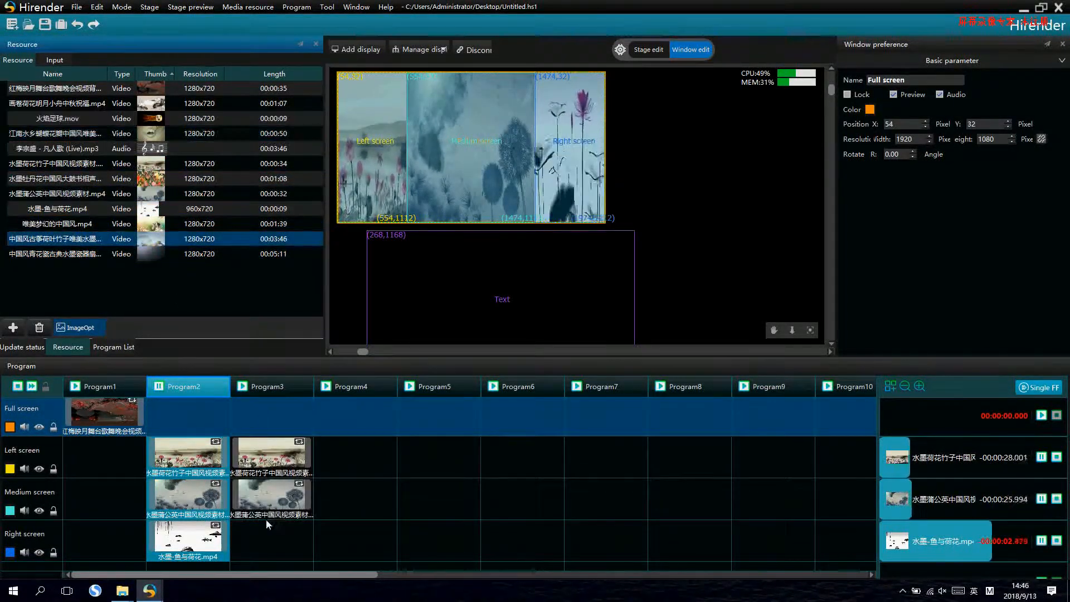
pyautogui.moveTo(94, 253); pyautogui.dragTo(373, 410)
# - Place 水墨牡丹花 on Medium in Program5, 水墨蒲公英 and 水墨-鱼与荷花 on Left and Right in Program6, and 水墨蒲公英 and 唯美梦幻 on Left and Medium in Program7
pyautogui.moveTo(106, 180); pyautogui.dragTo(496, 447)
pyautogui.moveTo(117, 209); pyautogui.dragTo(522, 539)
pyautogui.moveTo(102, 226); pyautogui.dragTo(577, 501)
pyautogui.moveTo(100, 195); pyautogui.dragTo(579, 437)
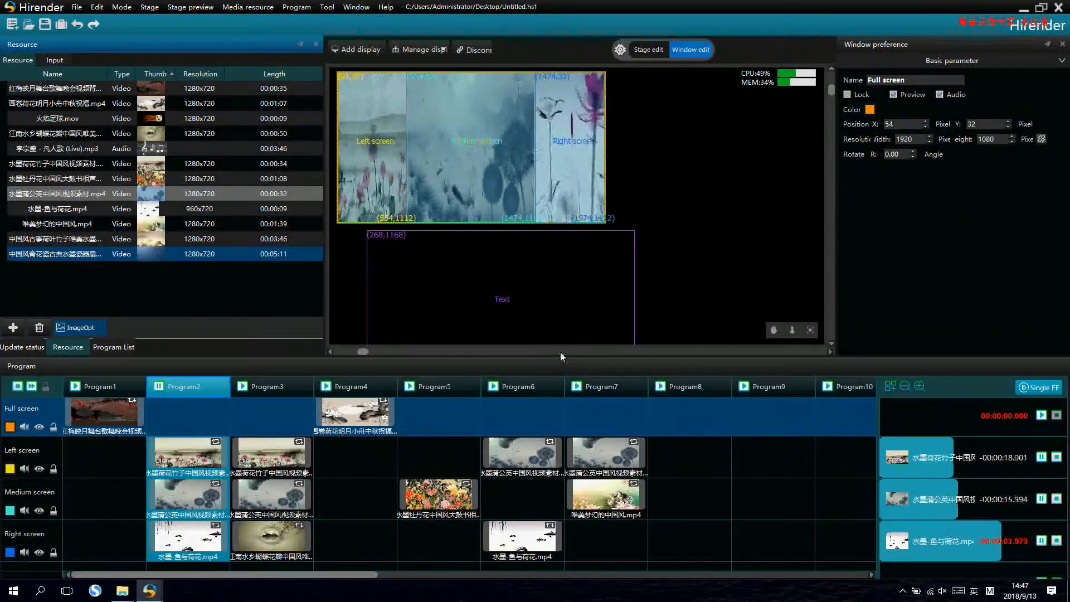
# - Play the programs in reverse order from Program7 to Program3 to preview their content on the stage
pyautogui.click(577, 386)
pyautogui.click(499, 388)
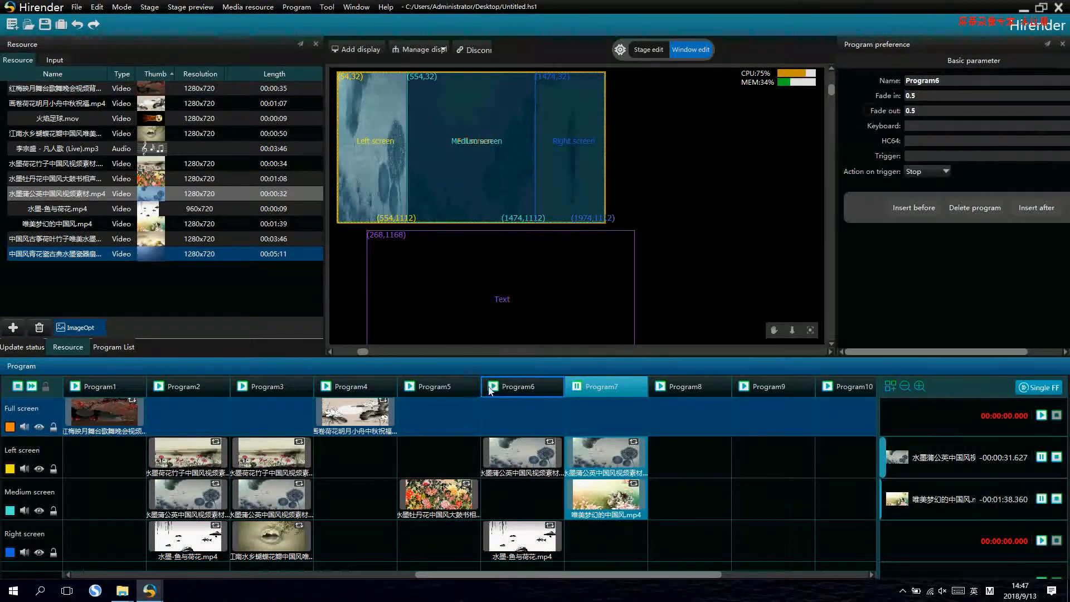
pyautogui.click(490, 388)
pyautogui.click(411, 387)
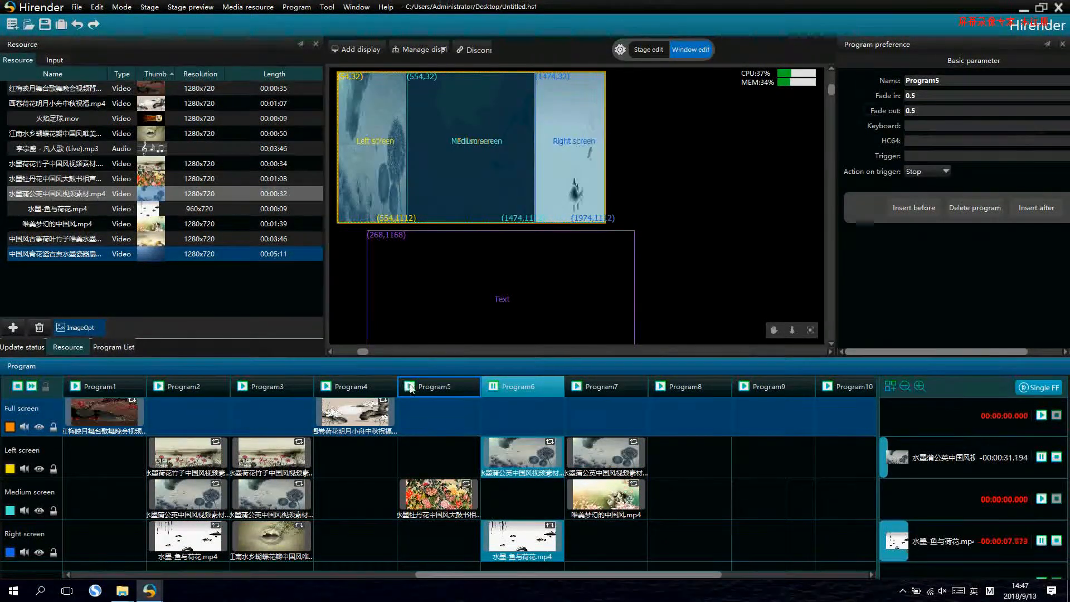
pyautogui.click(410, 387)
pyautogui.click(326, 386)
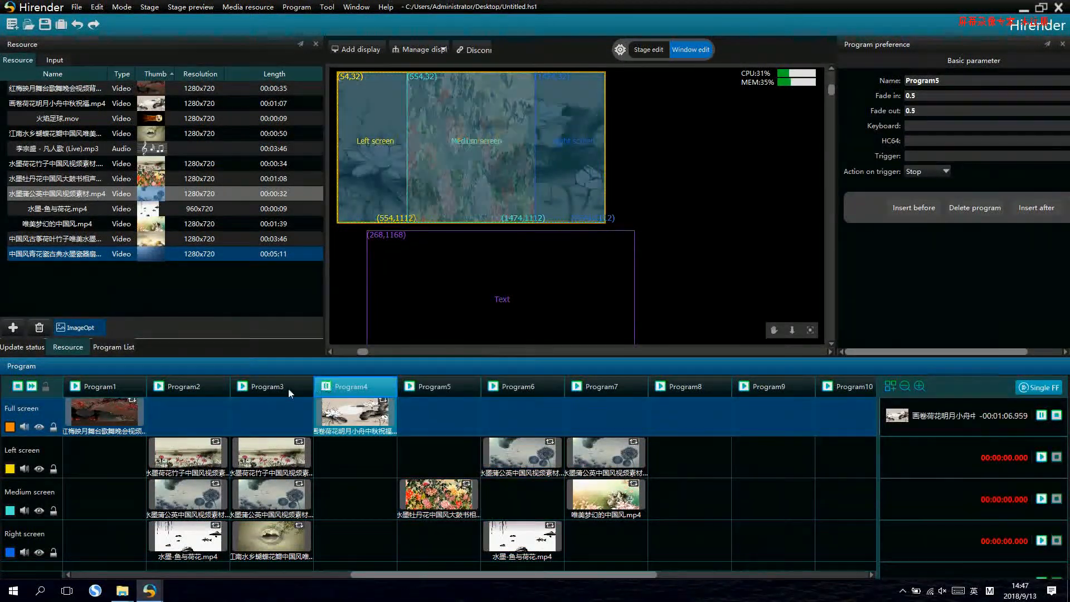
pyautogui.click(245, 387)
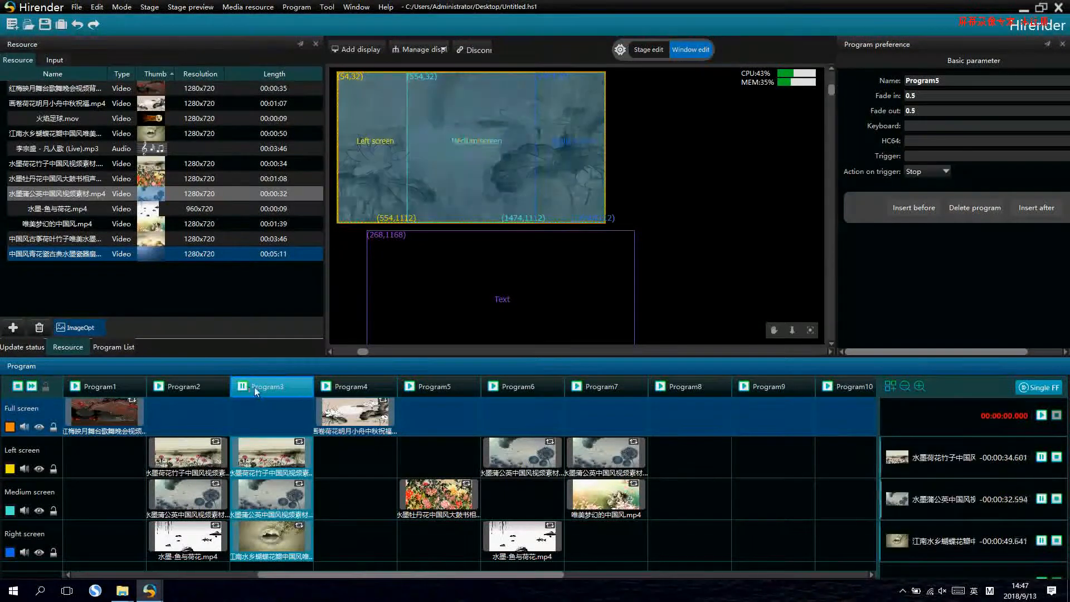
# - Open the node settings of Program1's Full screen video and play Program1
pyautogui.click(891, 388)
pyautogui.moveTo(589, 575); pyautogui.dragTo(422, 560)
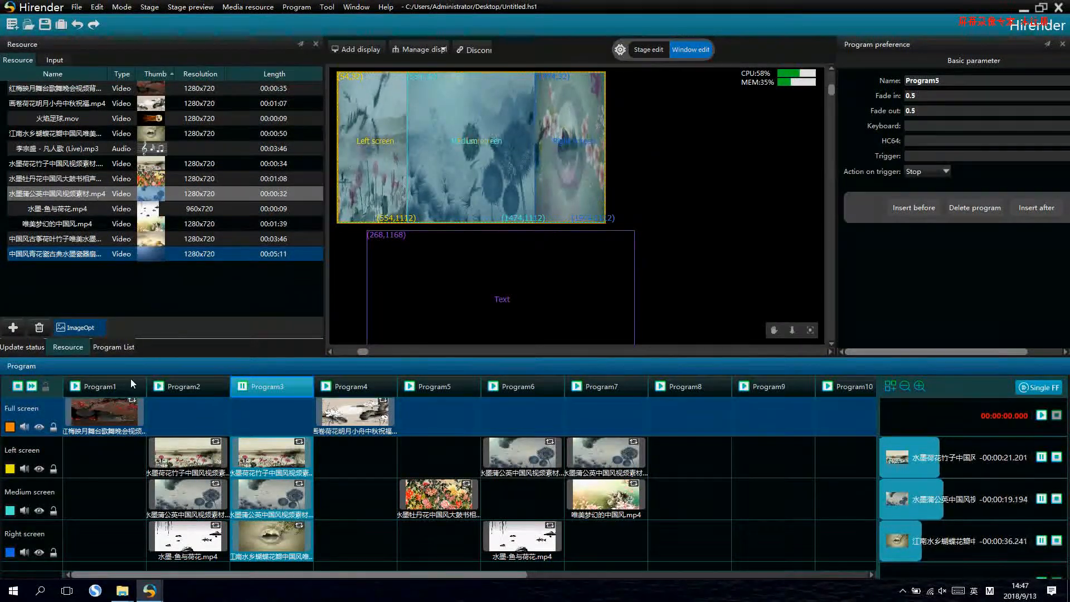
pyautogui.click(94, 410)
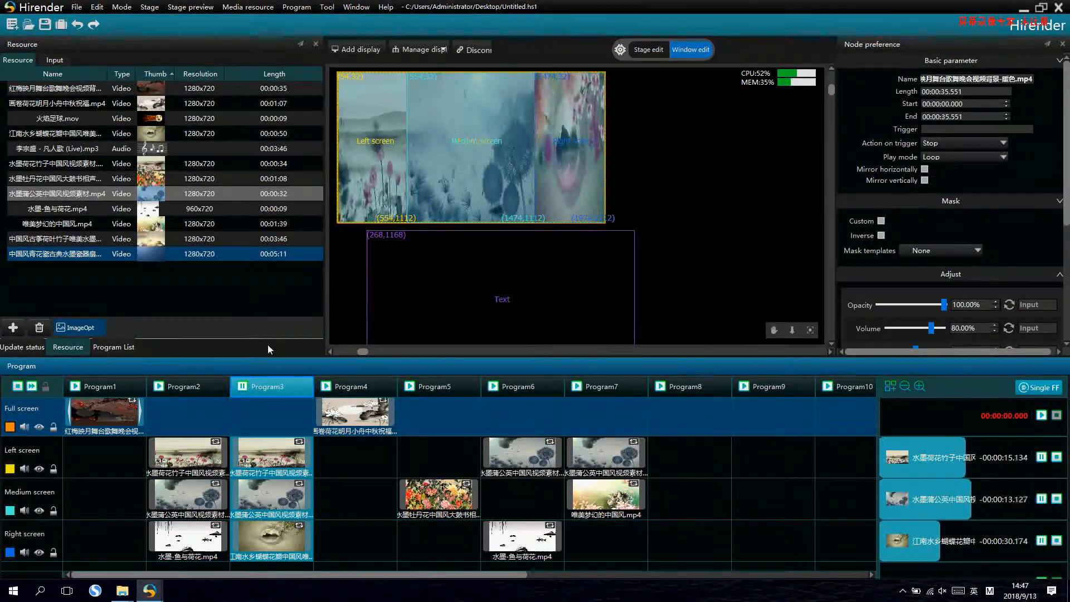
pyautogui.click(85, 393)
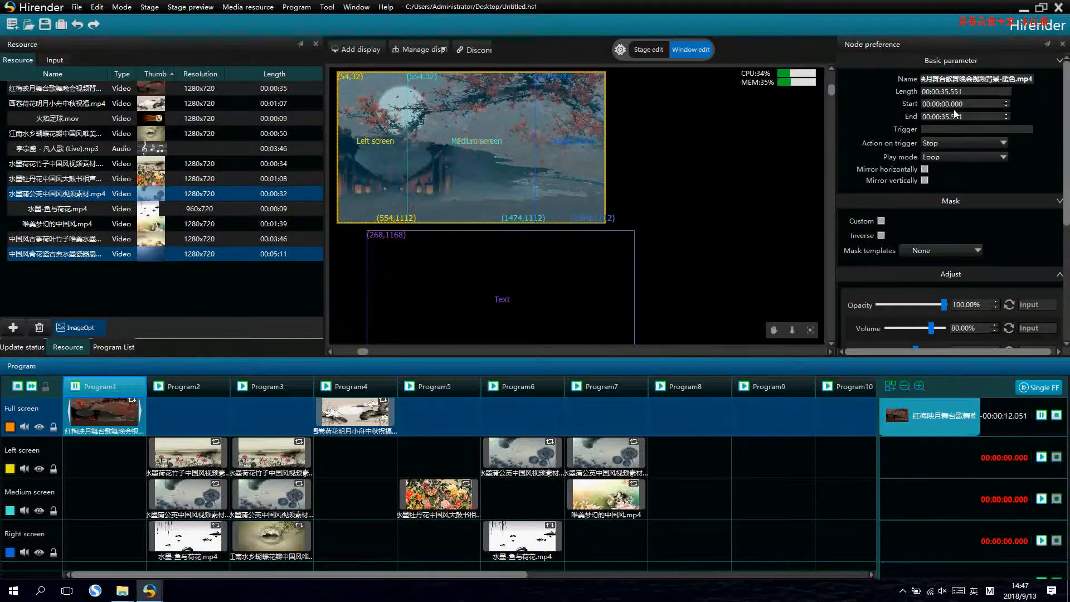
# - Try the vertical and horizontal mirroring options on Program1's Full screen video
pyautogui.click(925, 180)
pyautogui.click(925, 170)
pyautogui.click(925, 170)
# - Try the Flower, Hexagon and Oval mask templates on Program1's Full screen video
pyautogui.scroll(-2, 991, 171)
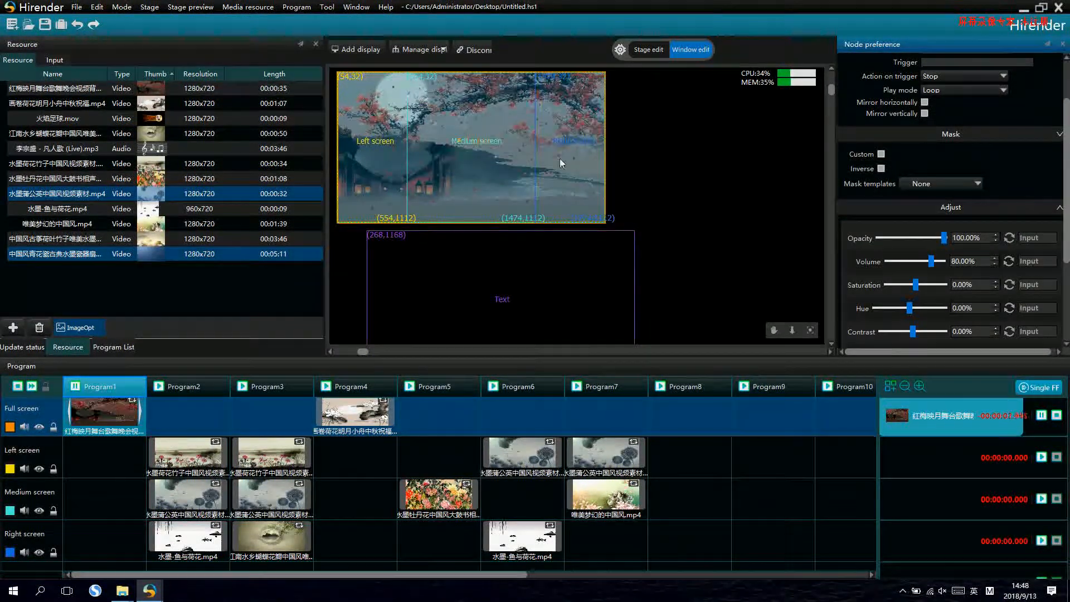
pyautogui.click(935, 185)
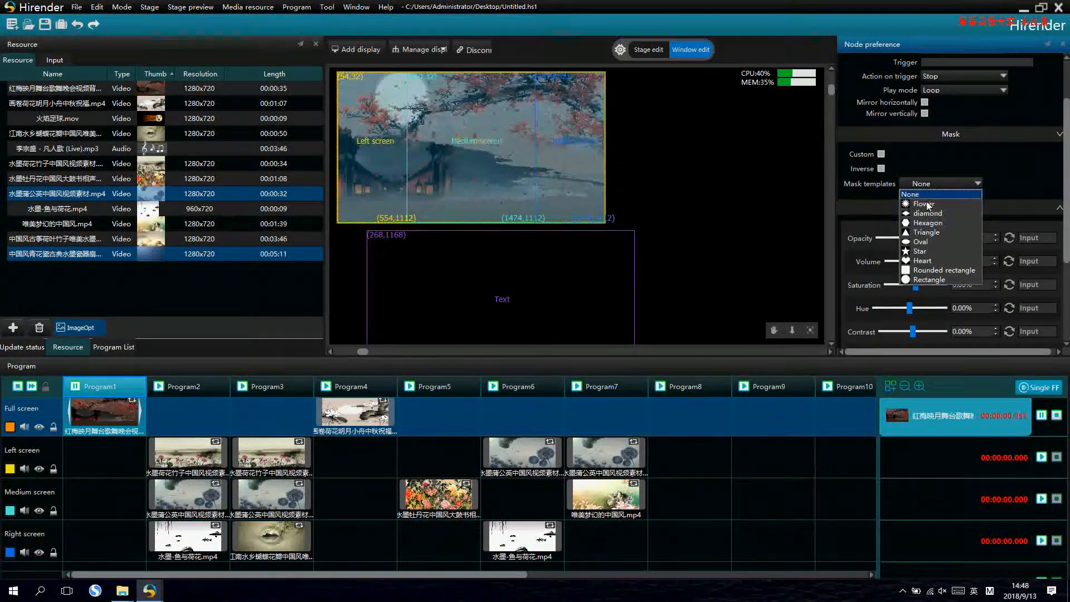
pyautogui.click(927, 205)
pyautogui.click(934, 183)
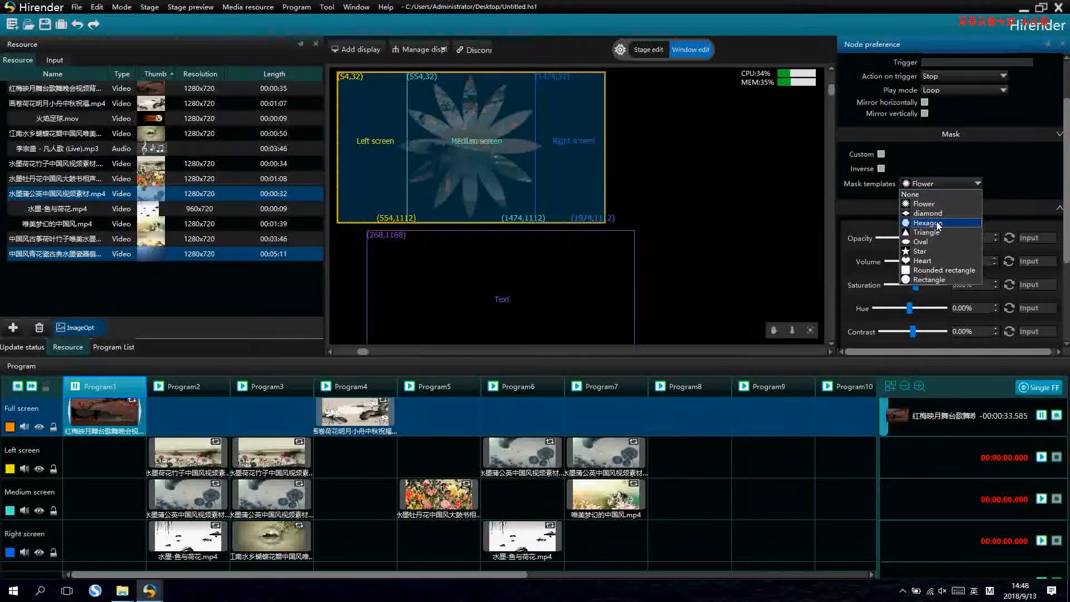
pyautogui.click(938, 222)
pyautogui.click(940, 185)
pyautogui.click(930, 241)
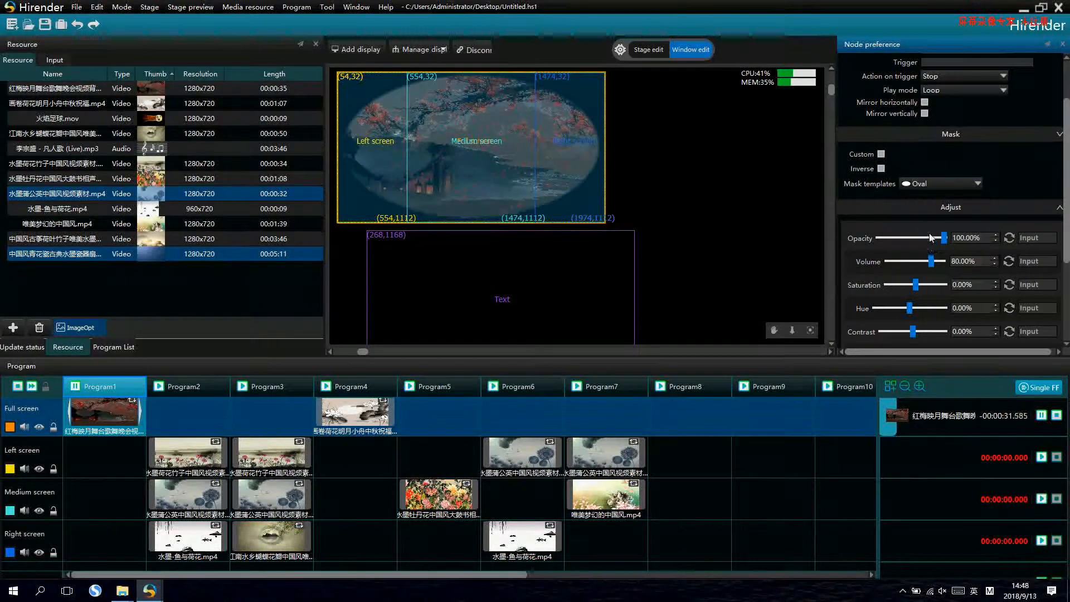
# - Try further mask templates such as Star and Hexagon on Program1's video, and reset the mask template to None
pyautogui.click(936, 185)
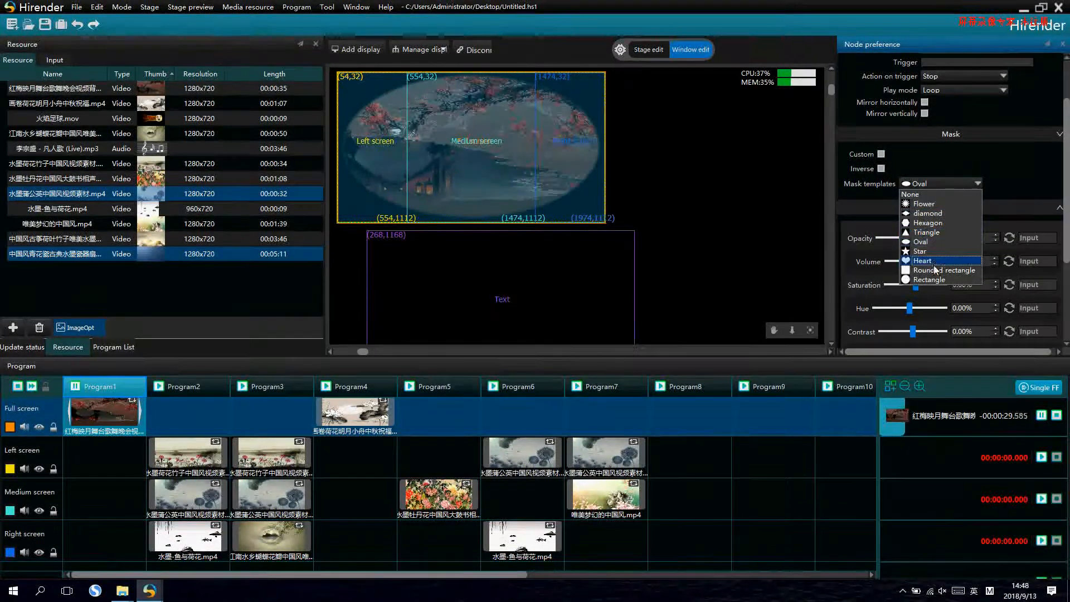
pyautogui.click(931, 271)
pyautogui.click(941, 183)
pyautogui.click(920, 252)
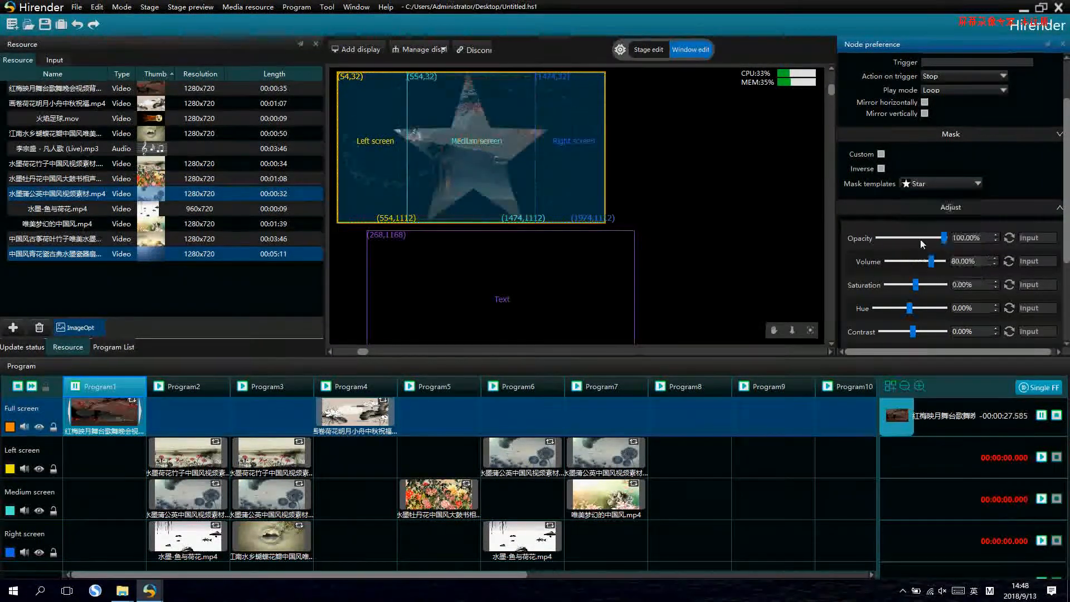
pyautogui.click(923, 186)
pyautogui.click(938, 223)
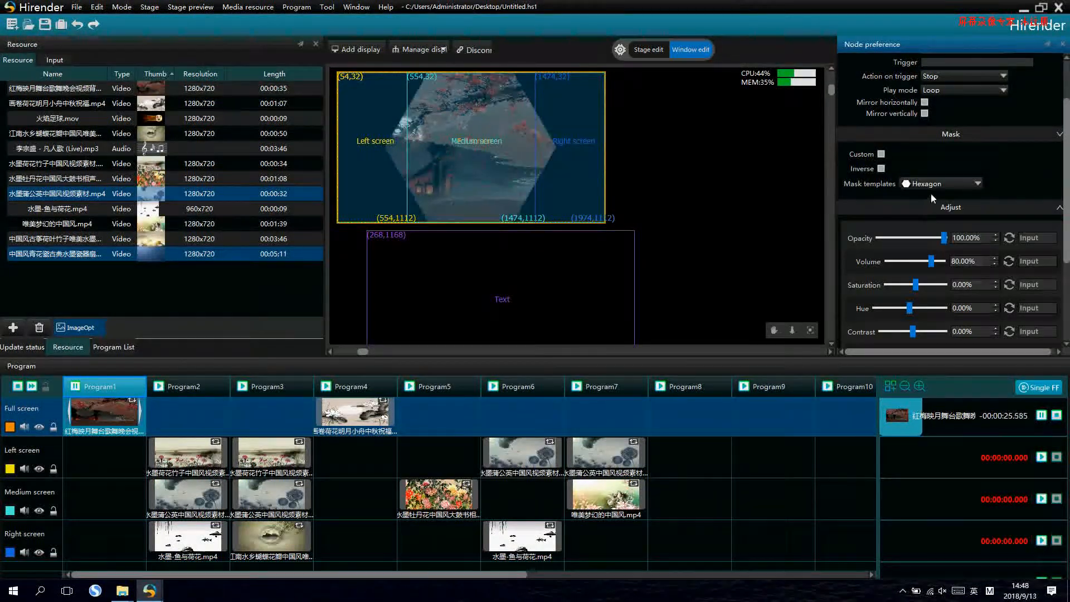
pyautogui.click(921, 186)
pyautogui.click(933, 191)
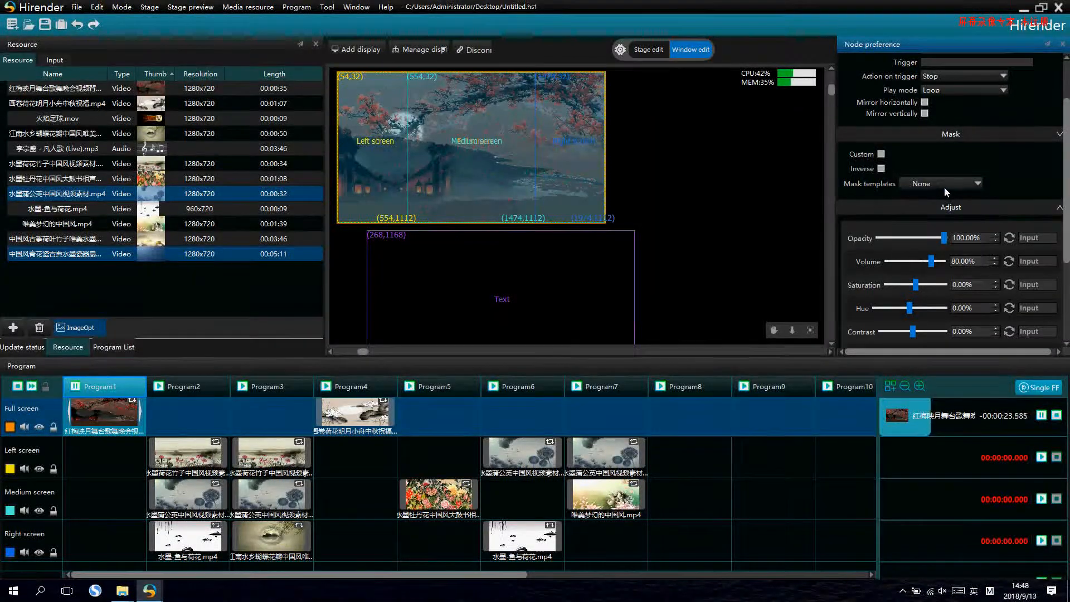
# - Lower the opacity of Program1's Full screen video to 84.75%
pyautogui.moveTo(1066, 173); pyautogui.dragTo(1065, 226)
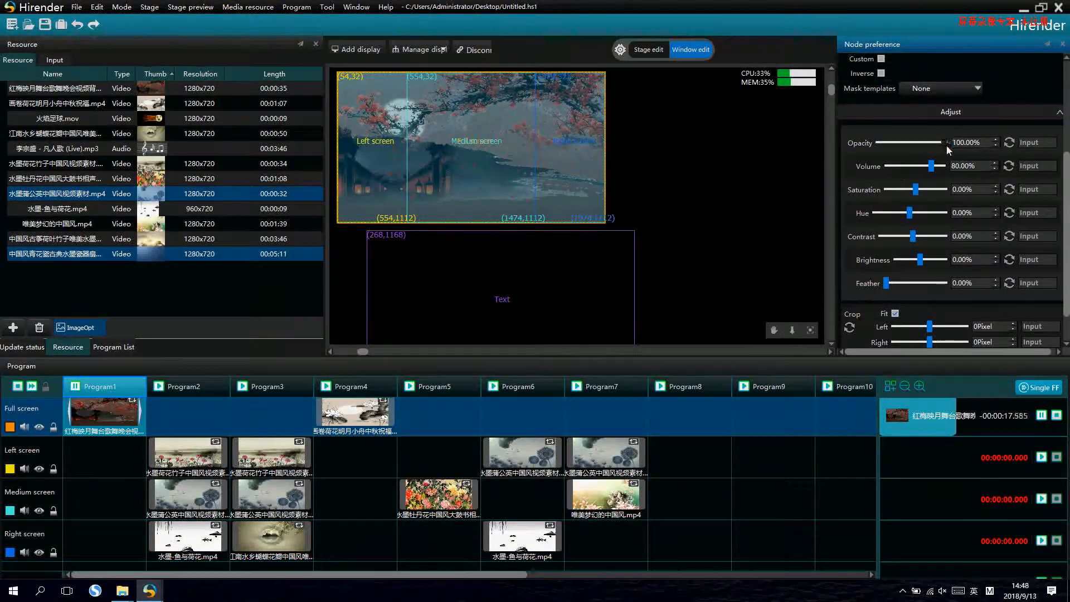
pyautogui.moveTo(946, 144); pyautogui.dragTo(905, 149)
pyautogui.moveTo(910, 144); pyautogui.dragTo(936, 151)
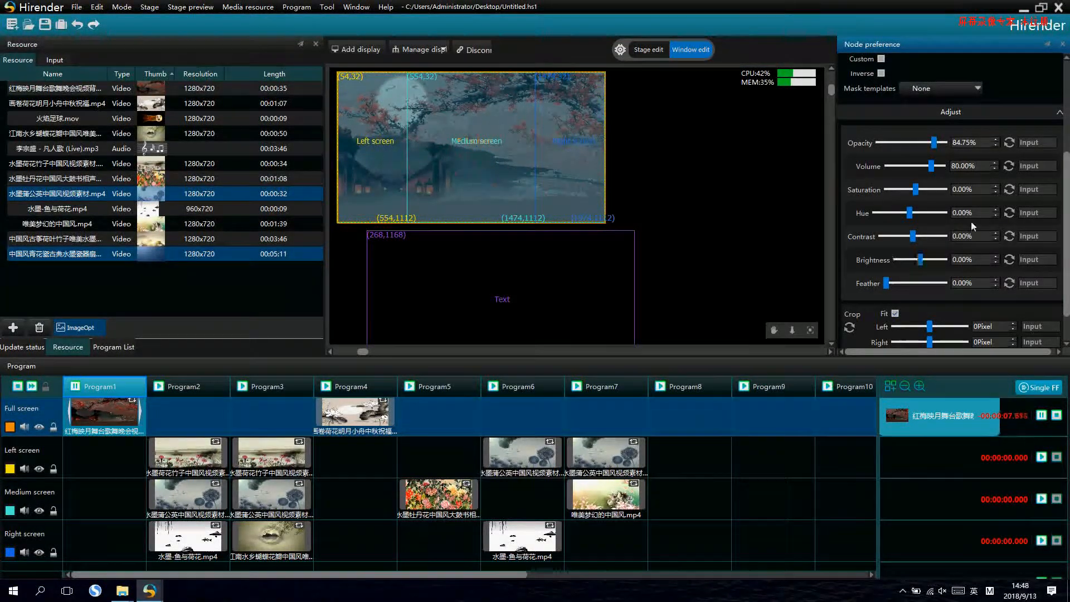
pyautogui.scroll(-1, 931, 239)
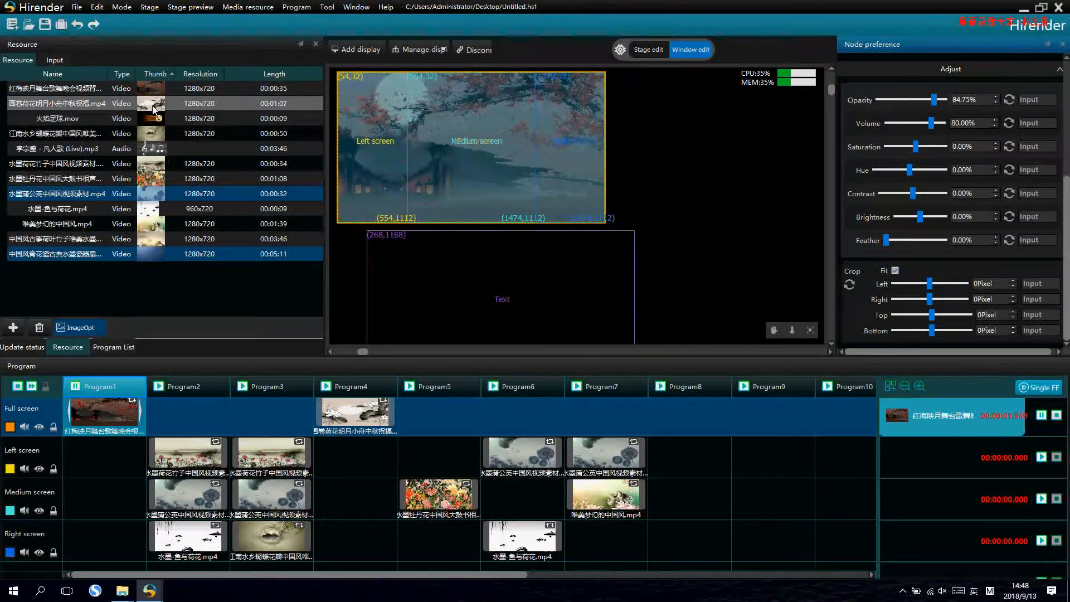
pyautogui.click(155, 287)
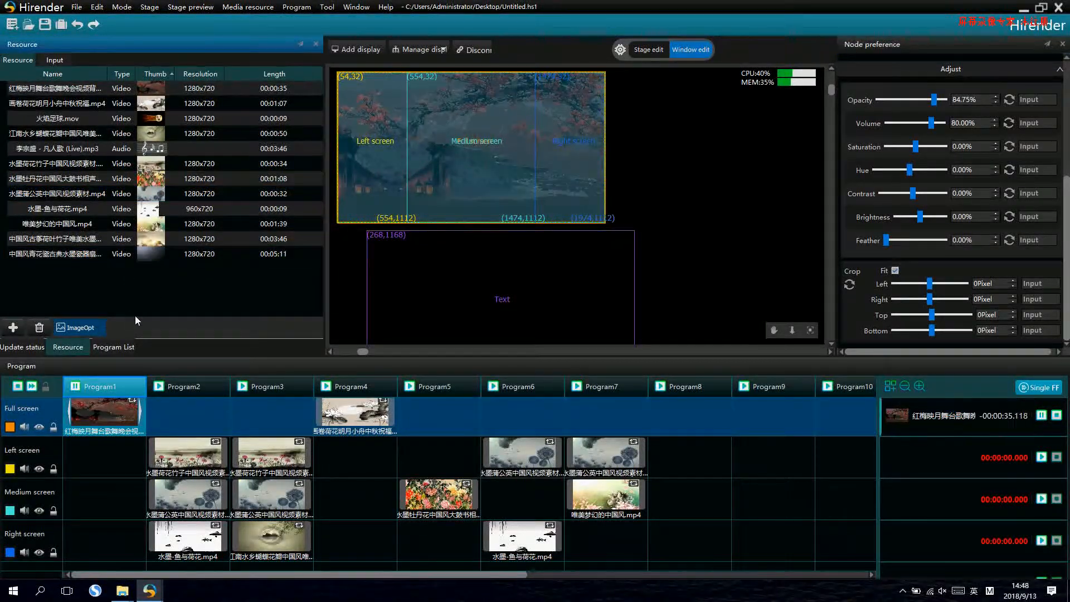
# - Import the 夏洛特烦恼HD中英双字 movie into the media resources and play it in Program8's Full screen row
pyautogui.rightClick(153, 286)
pyautogui.click(196, 294)
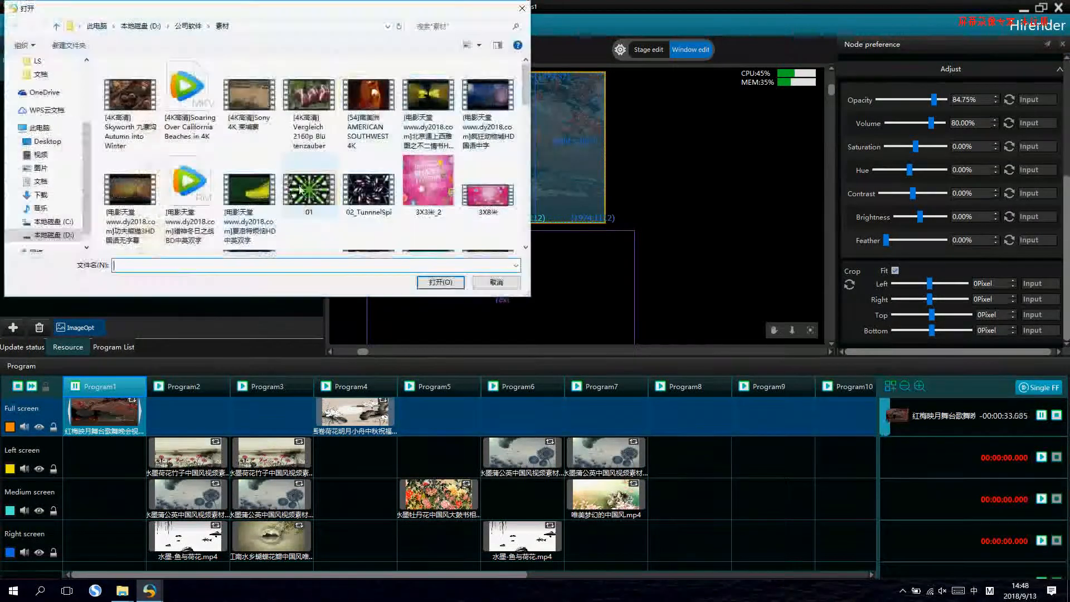
pyautogui.doubleClick(249, 134)
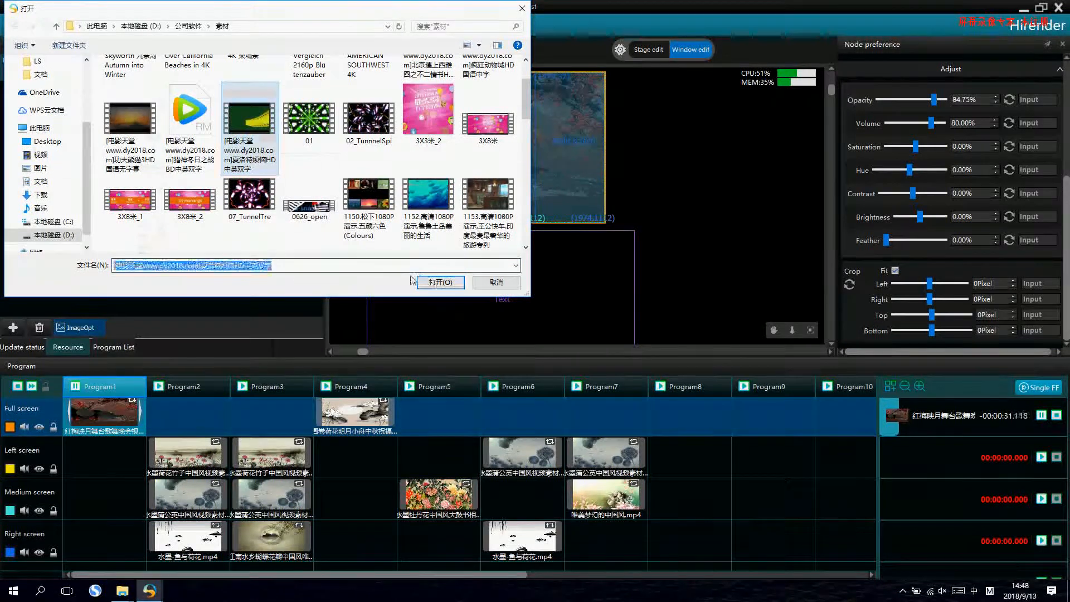
pyautogui.moveTo(142, 271); pyautogui.dragTo(665, 393)
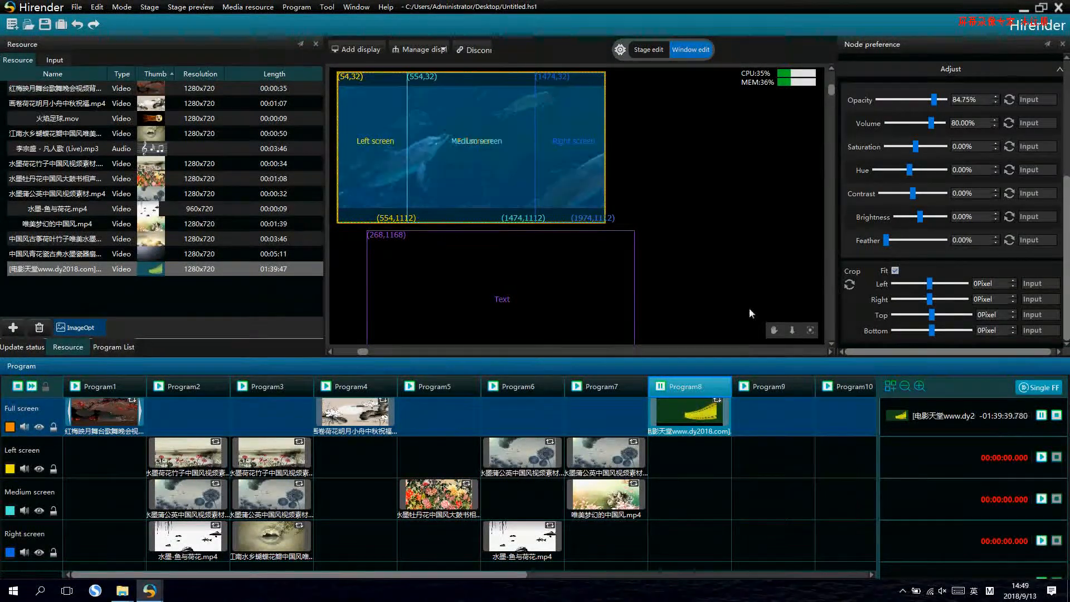
# - Crop Program8's Full screen video by 133 pixels at the top and 144 pixels at the bottom
pyautogui.click(674, 413)
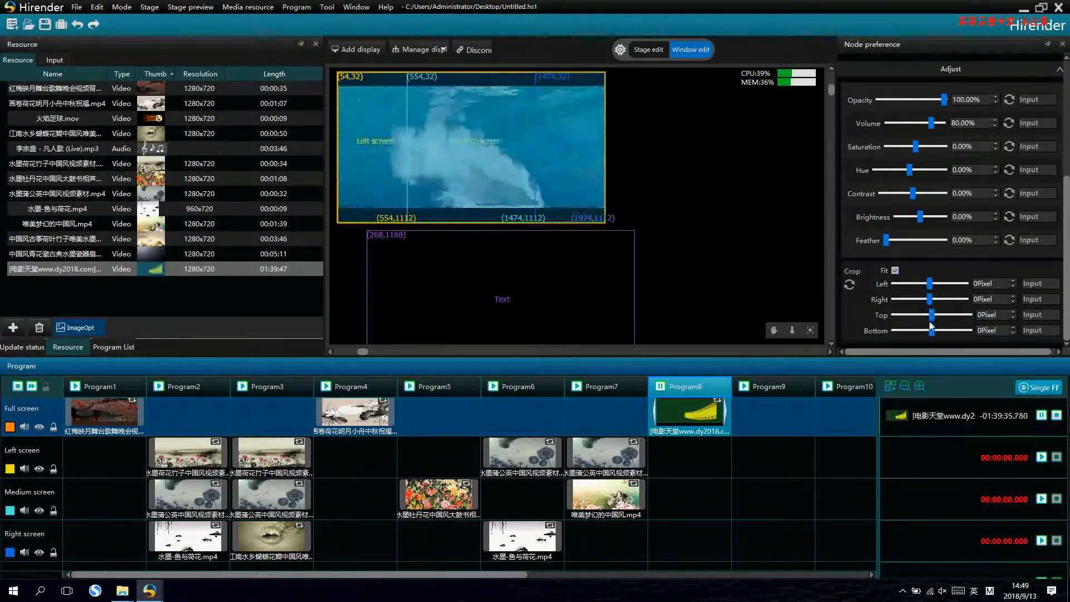
pyautogui.moveTo(932, 318); pyautogui.dragTo(937, 319)
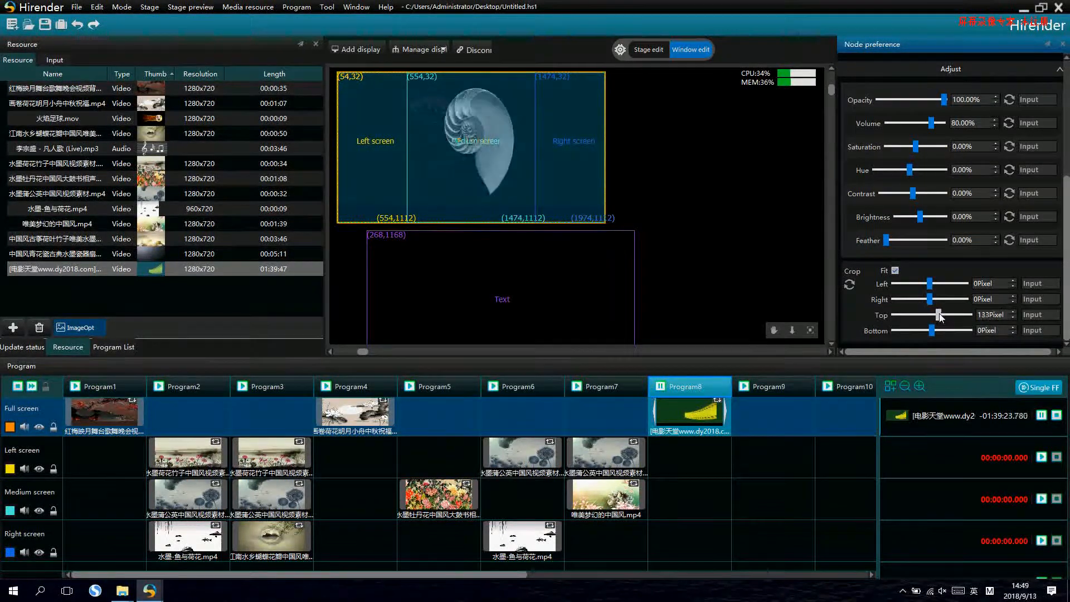
pyautogui.moveTo(931, 330); pyautogui.dragTo(933, 330)
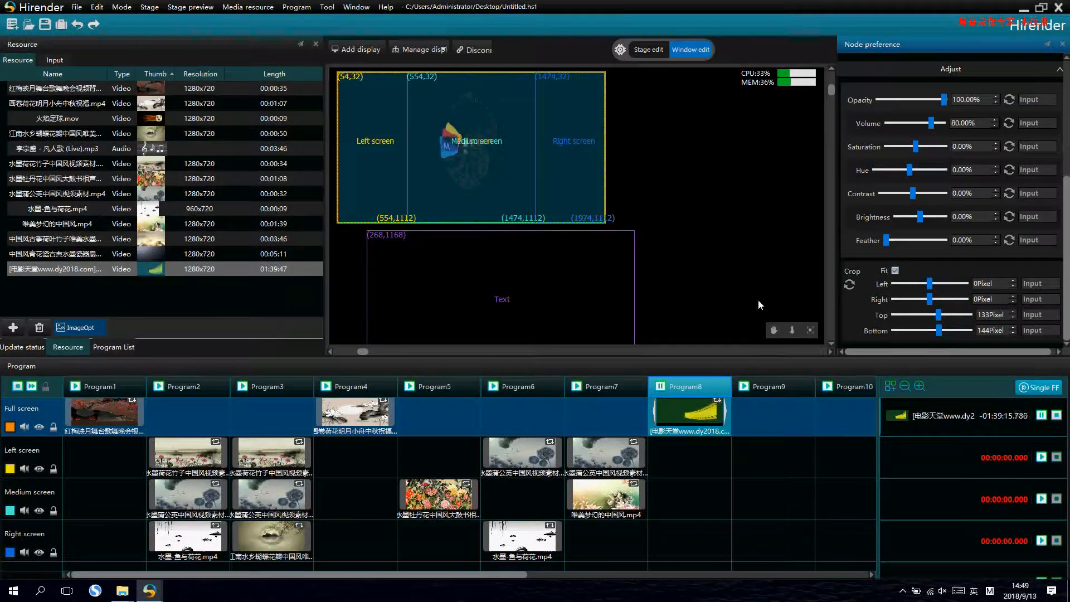
pyautogui.scroll(5, 944, 230)
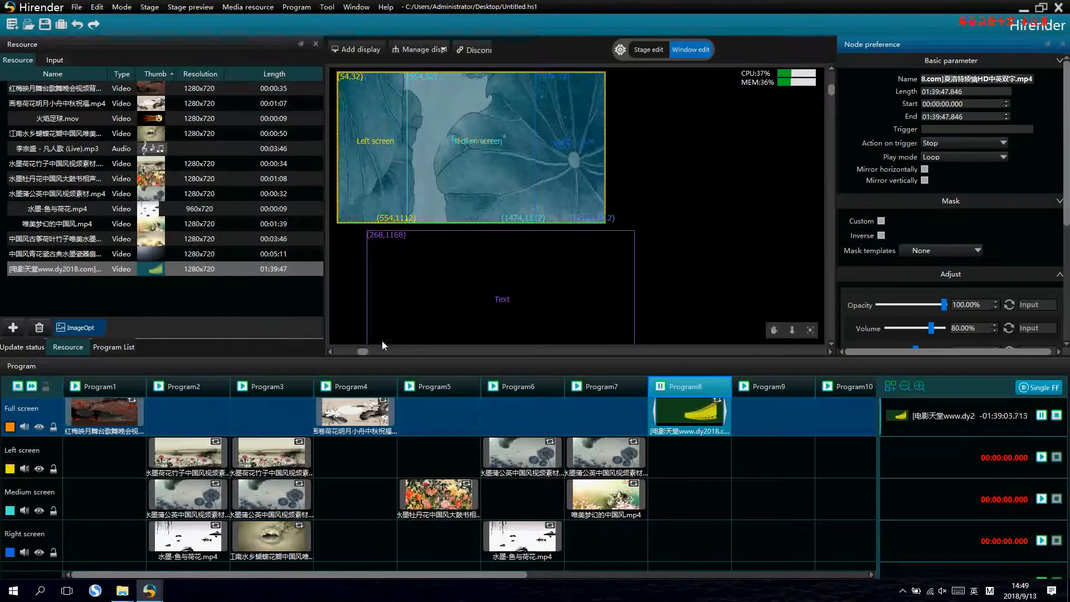
# - Play Program2, Program3, Program5, Program7 and Program4 in turn to preview switching between programs
pyautogui.click(159, 386)
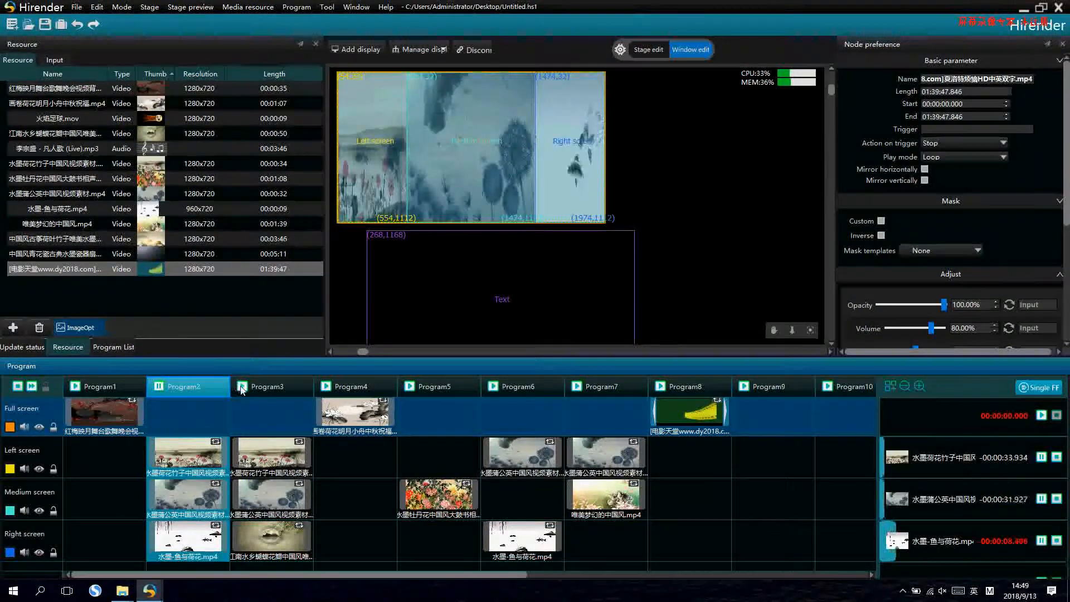
pyautogui.click(242, 386)
pyautogui.click(332, 385)
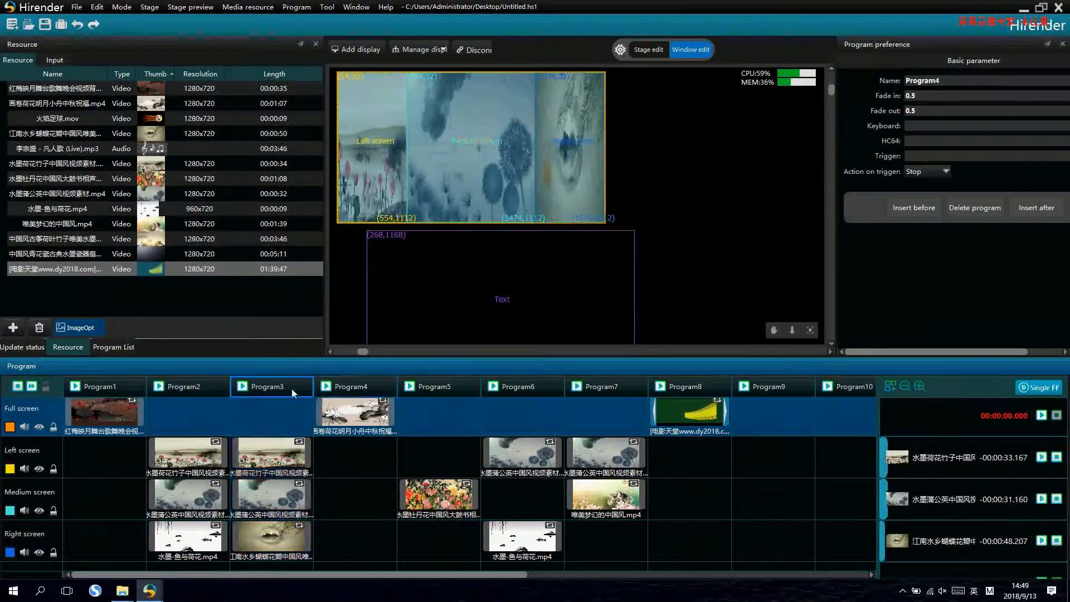
pyautogui.click(228, 388)
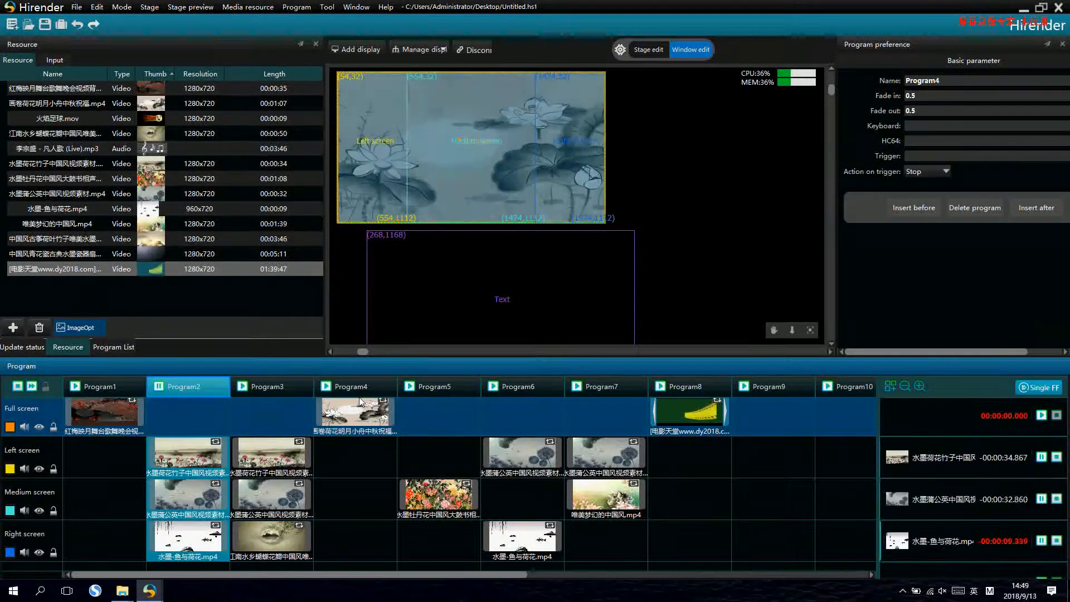
pyautogui.click(494, 390)
pyautogui.click(411, 388)
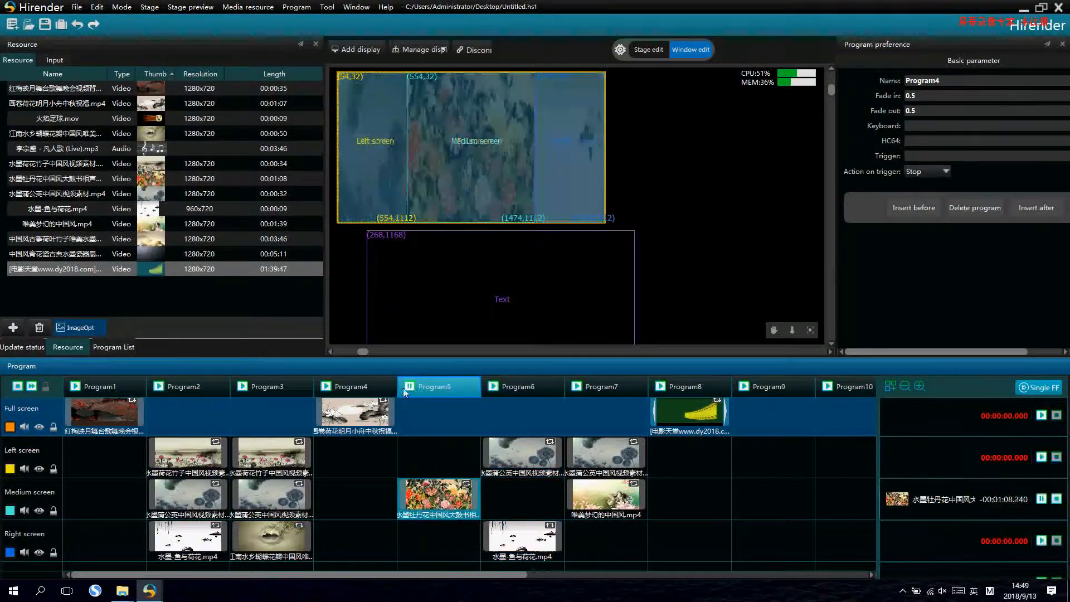
pyautogui.click(327, 388)
pyautogui.click(277, 390)
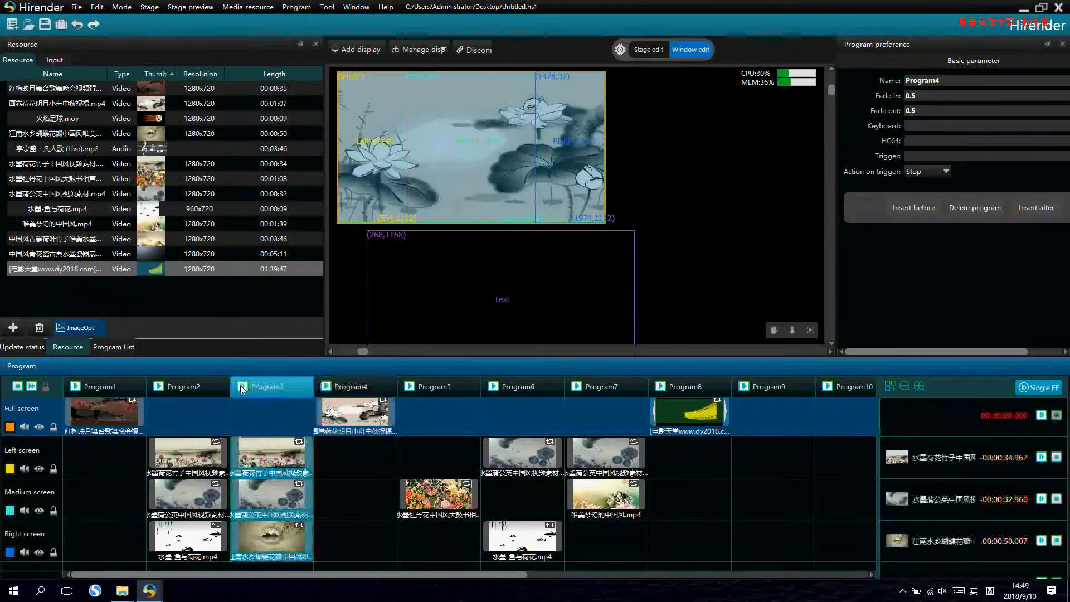
pyautogui.click(580, 389)
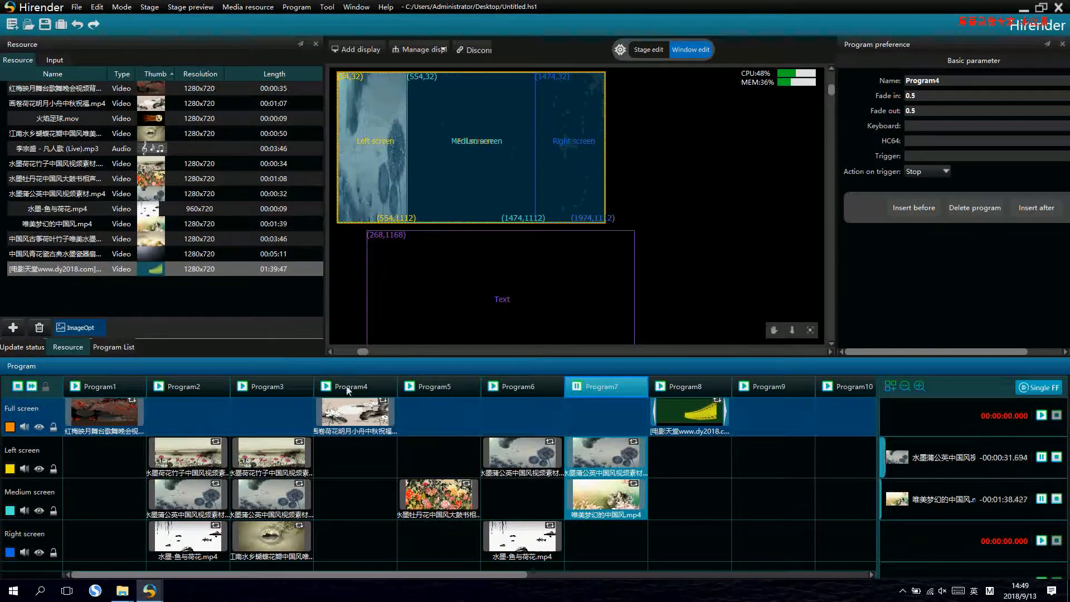
pyautogui.click(422, 384)
pyautogui.click(331, 388)
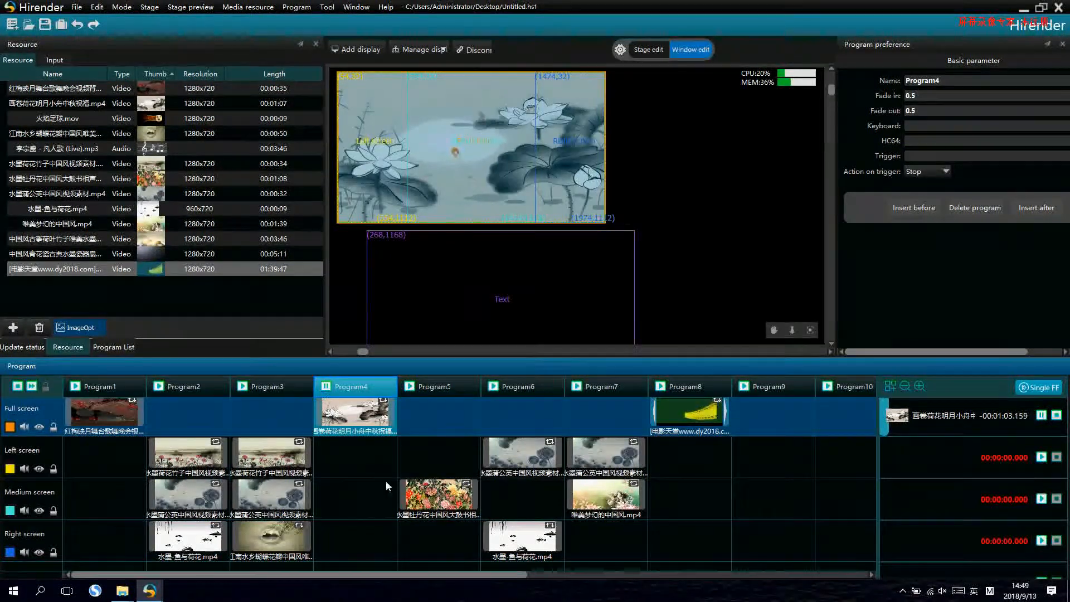
# - Check the instant play option in the general preferences and close the dialog without changes
pyautogui.click(76, 7)
pyautogui.click(123, 131)
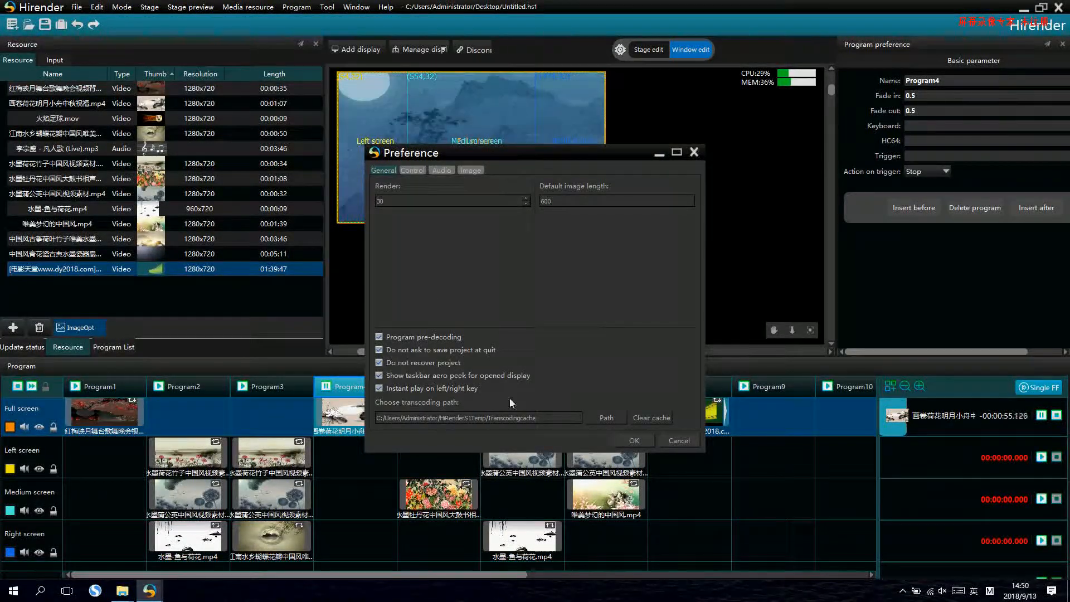
pyautogui.click(694, 152)
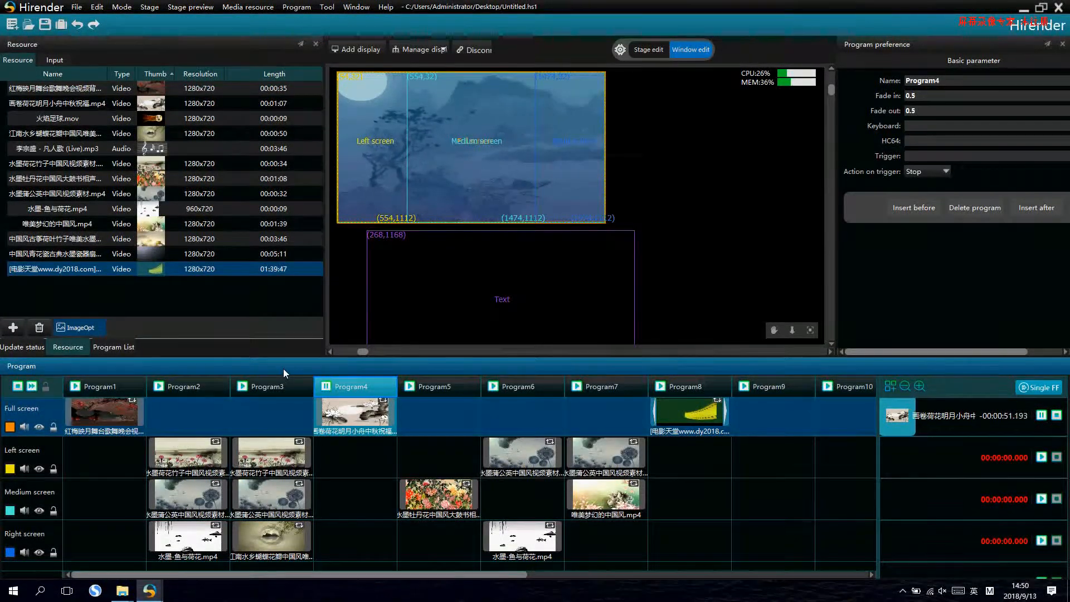
# - Test instant play by stepping playback back and forth through the neighbouring programs around Program4
pyautogui.press('Left')
pyautogui.press('Left')
pyautogui.press('Right')
pyautogui.press('Right')
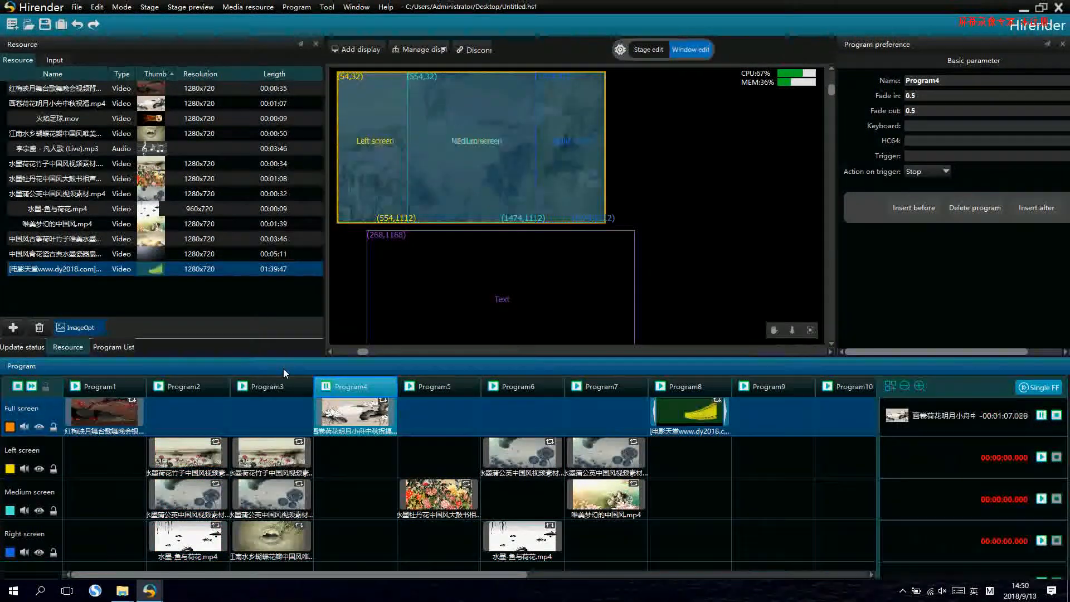
pyautogui.press('Right')
pyautogui.press('Left')
pyautogui.press('Left')
pyautogui.press('Left')
pyautogui.press('Left')
pyautogui.press('Right')
pyautogui.press('Right')
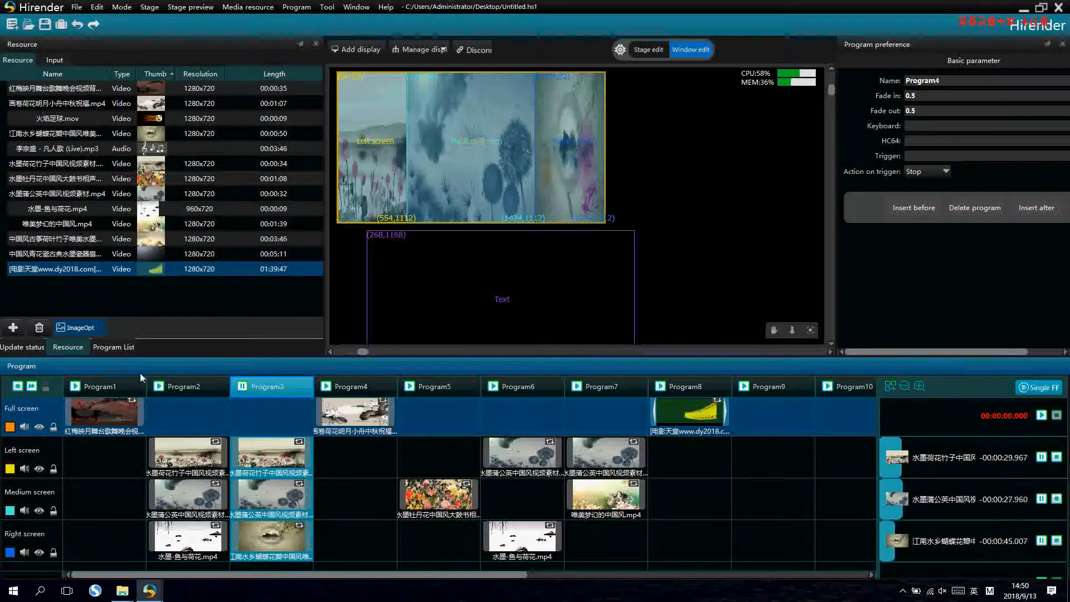
# - Assign the keyboard trigger a to Program1 and s to Program2
pyautogui.click(113, 384)
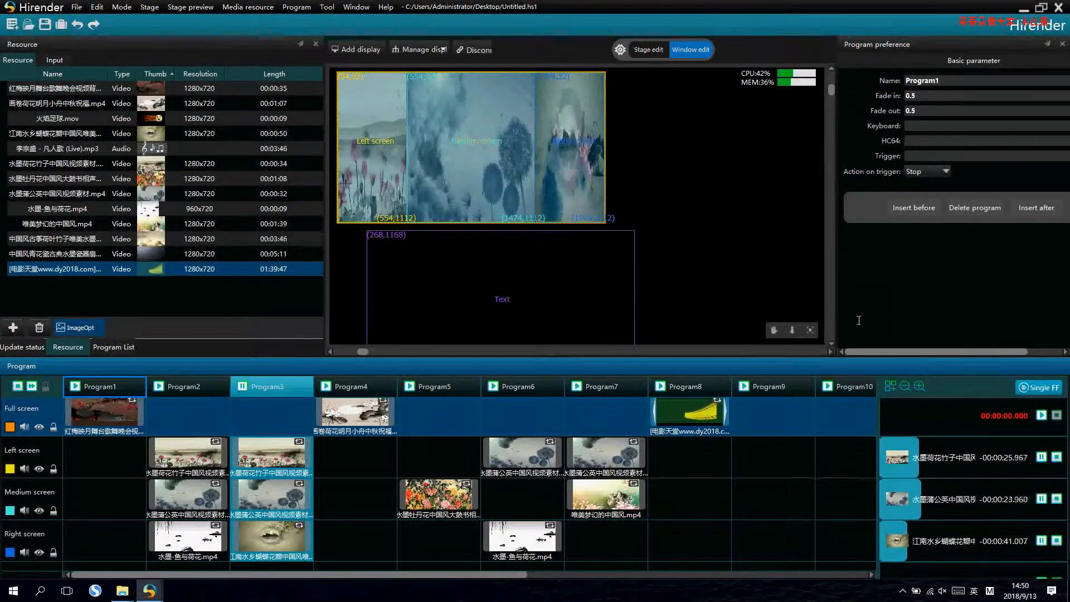
pyautogui.moveTo(874, 351); pyautogui.dragTo(890, 350)
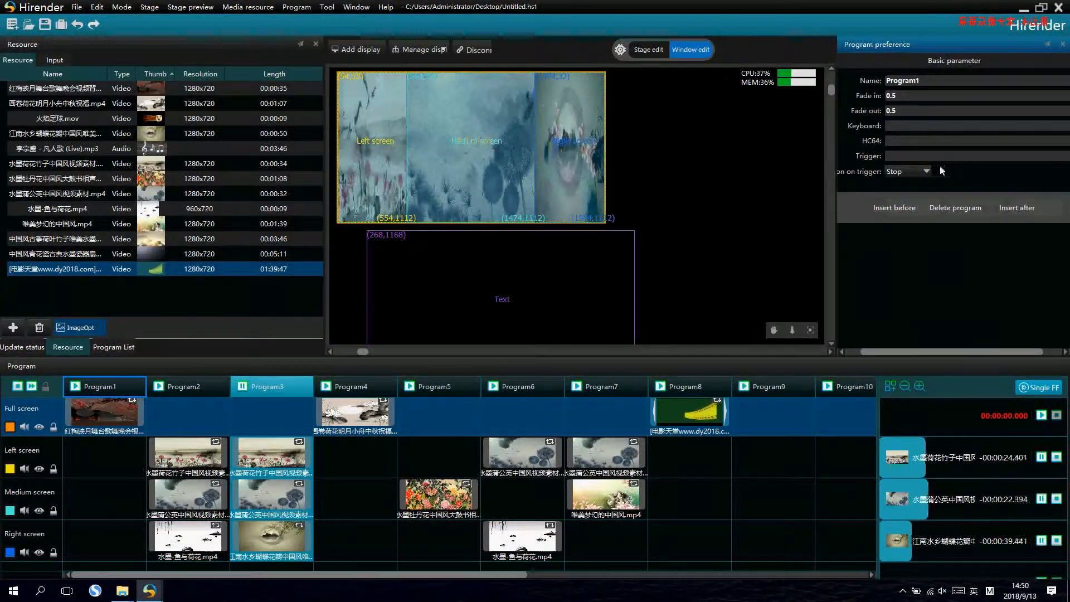
pyautogui.click(921, 127)
pyautogui.write('a')
pyautogui.click(184, 386)
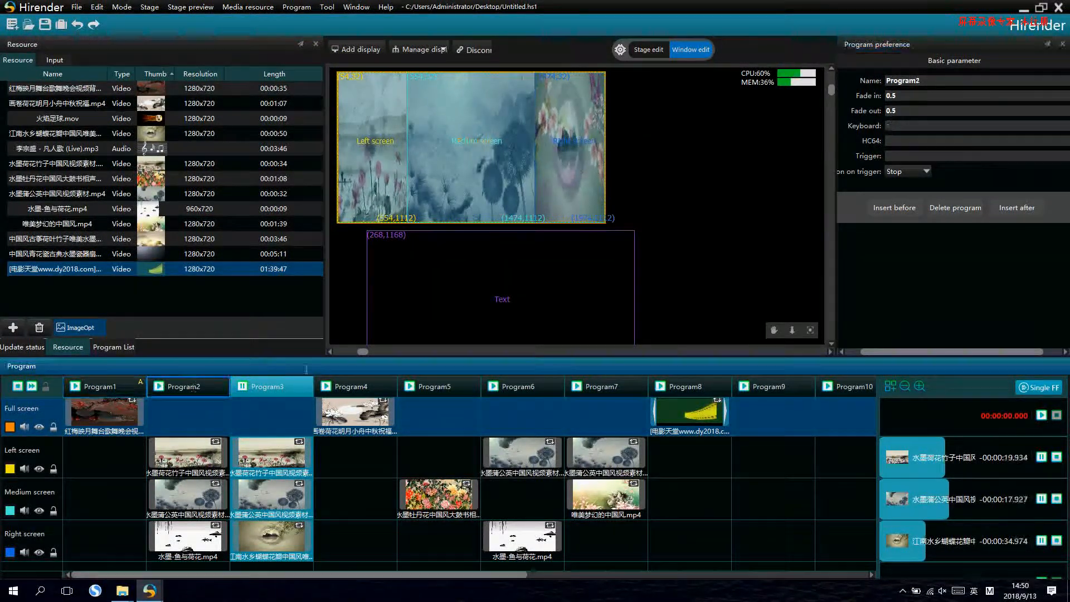
pyautogui.click(900, 128)
pyautogui.write('s')
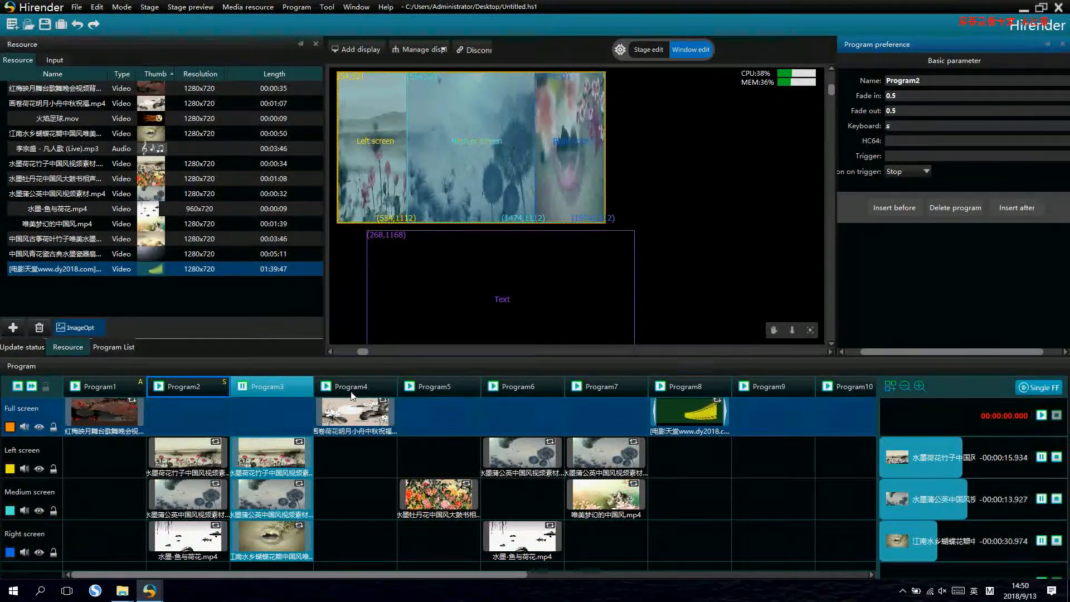
# - Assign the keyboard trigger d to Program4 and leave the keyboard field
pyautogui.click(350, 389)
pyautogui.click(906, 126)
pyautogui.write('d')
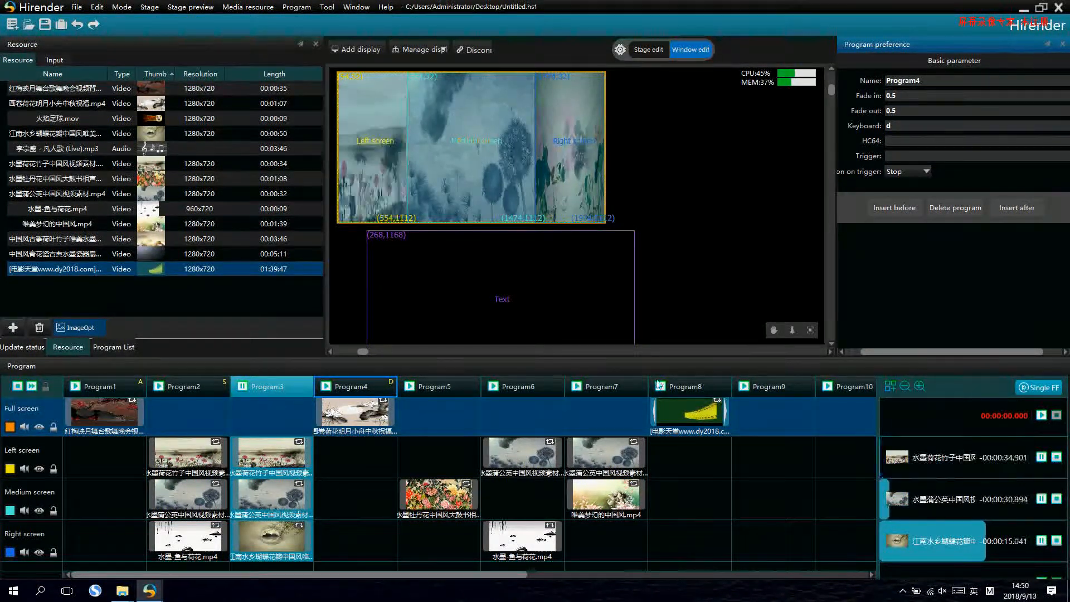
pyautogui.click(453, 365)
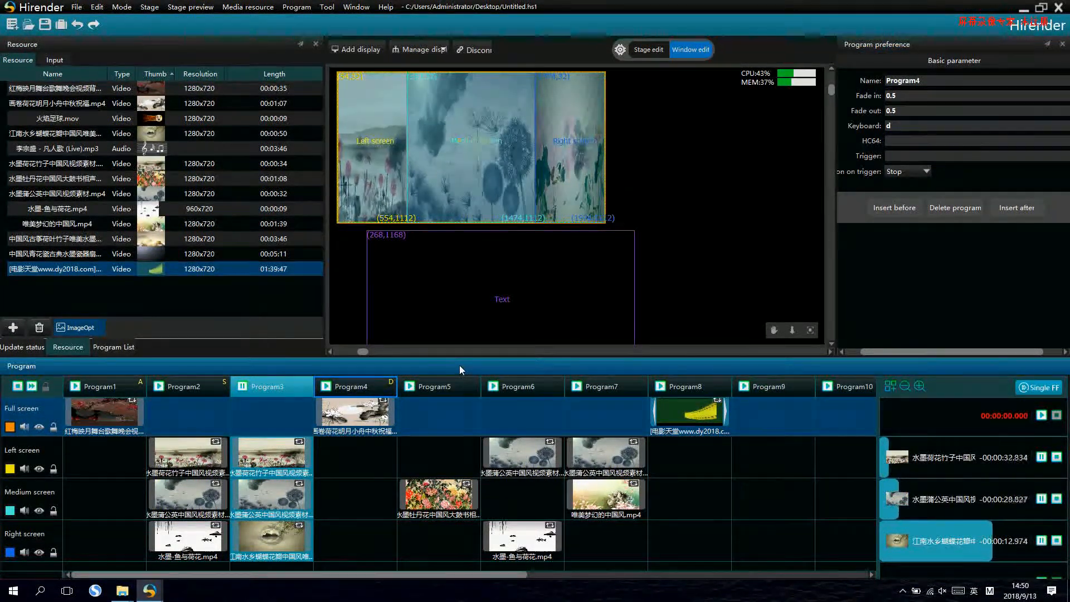
# - Test the keyboard triggers by switching playback repeatedly between Program1, Program2 and Program4
pyautogui.press('a')
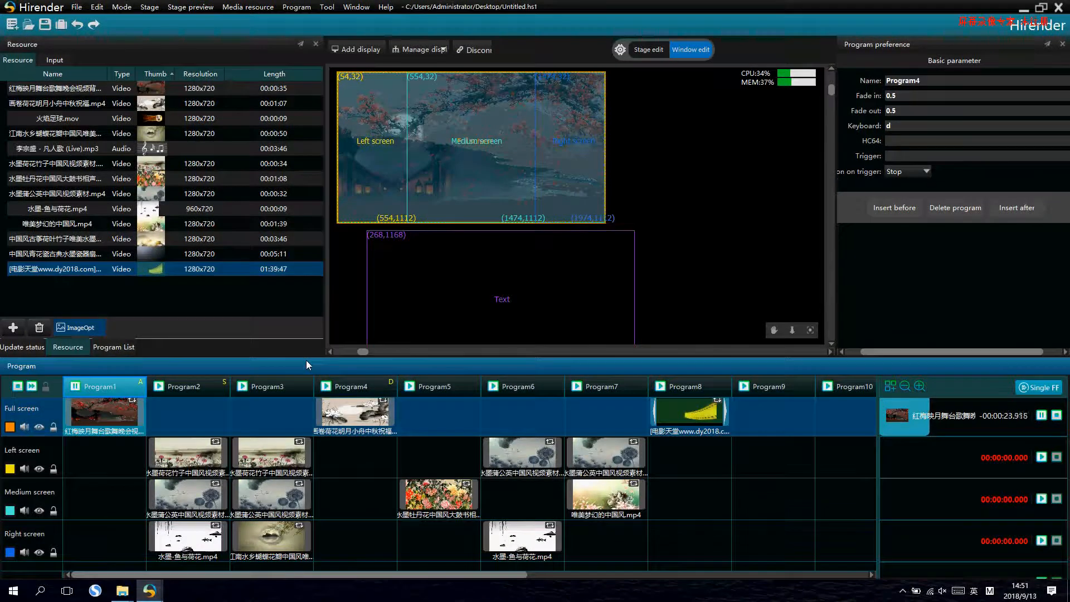
pyautogui.press('s')
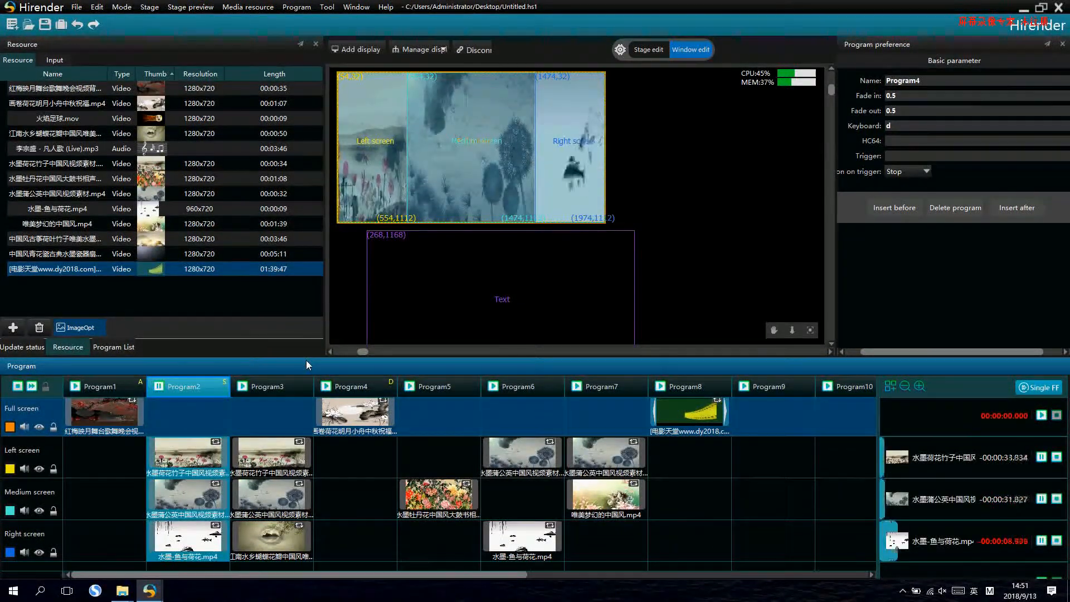
pyautogui.press('a')
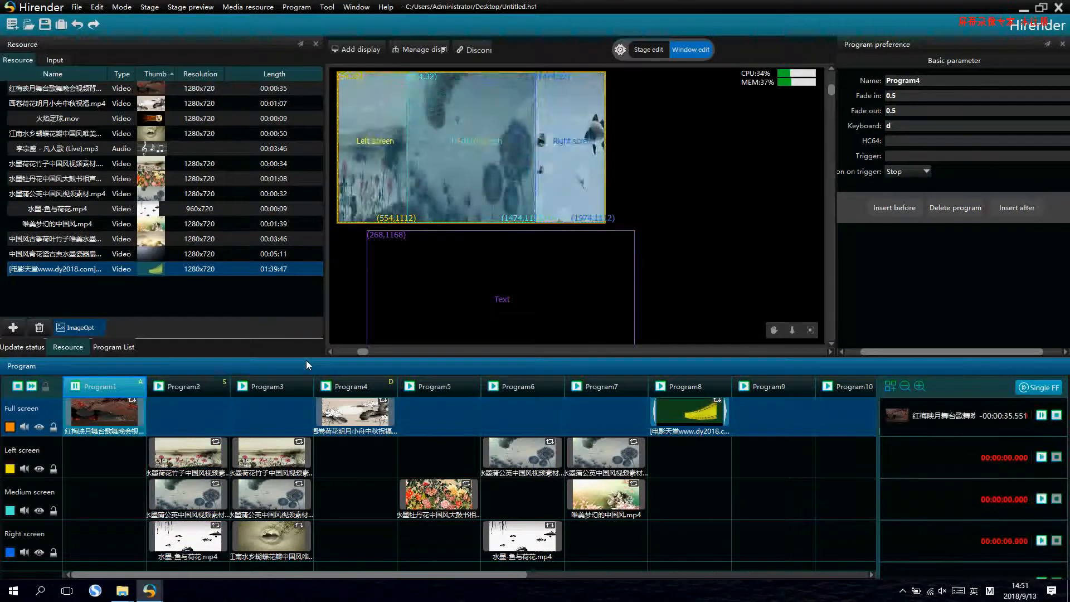
pyautogui.press('d')
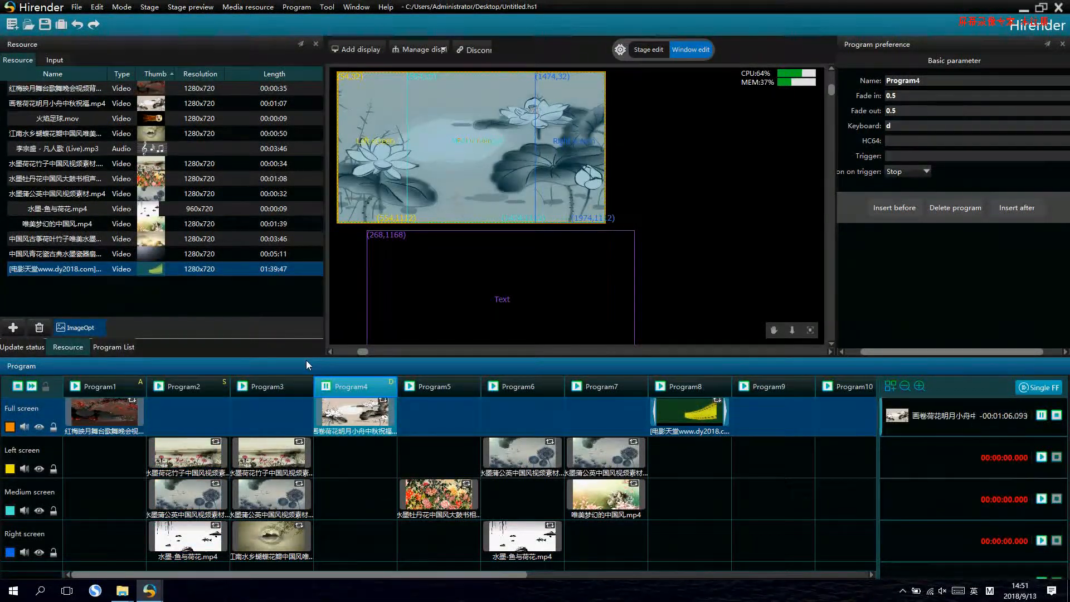
pyautogui.press('a')
pyautogui.press('s')
pyautogui.press('d')
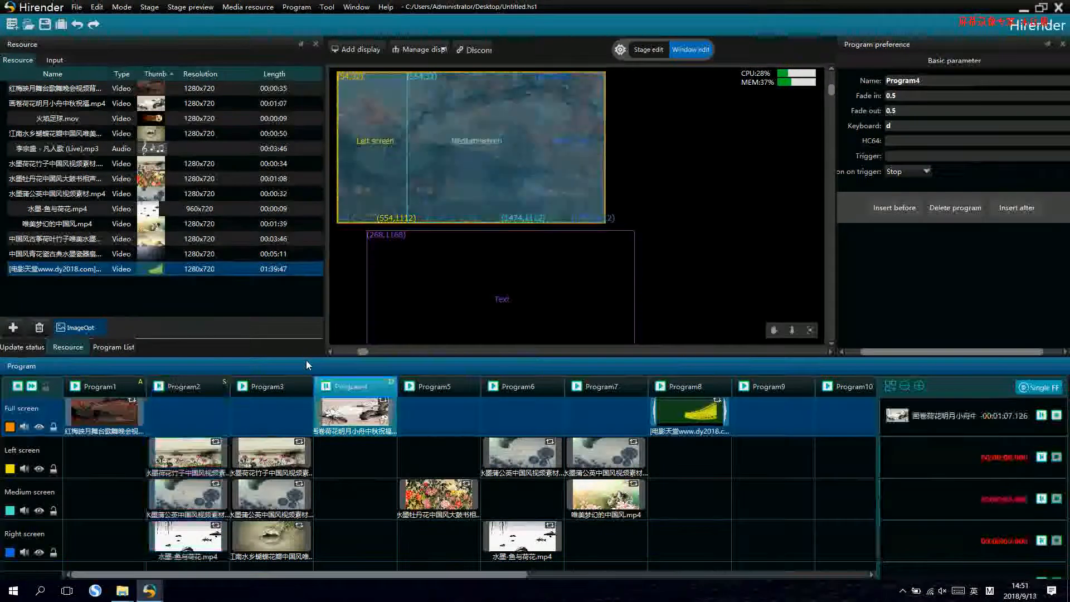
pyautogui.press('s')
pyautogui.press('a')
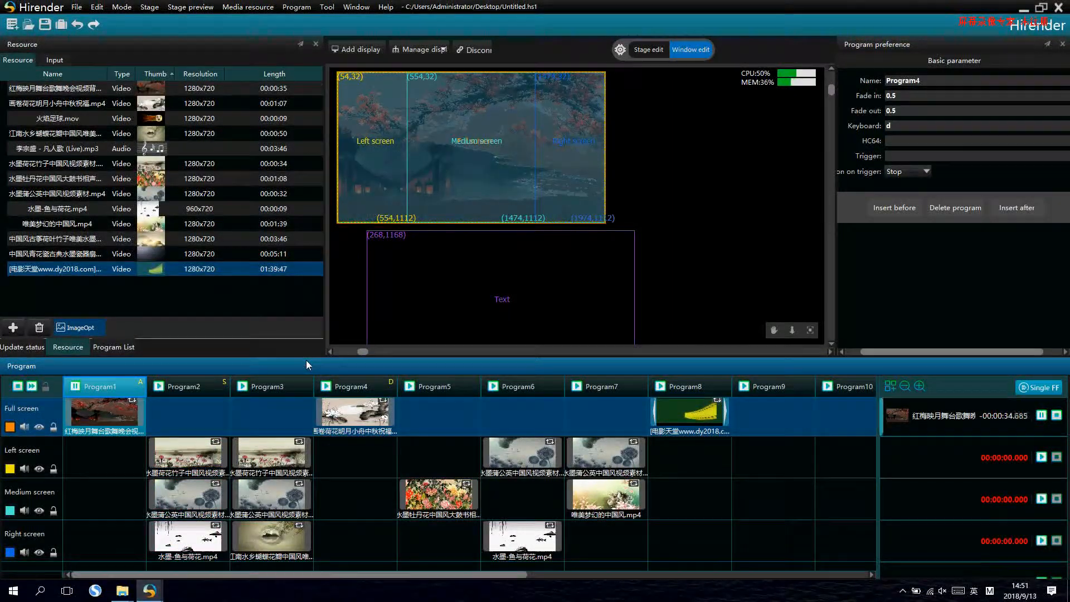
# - Add a MIDI controller input named zz on channel 1 to the project's external inputs
pyautogui.click(56, 59)
pyautogui.click(110, 160)
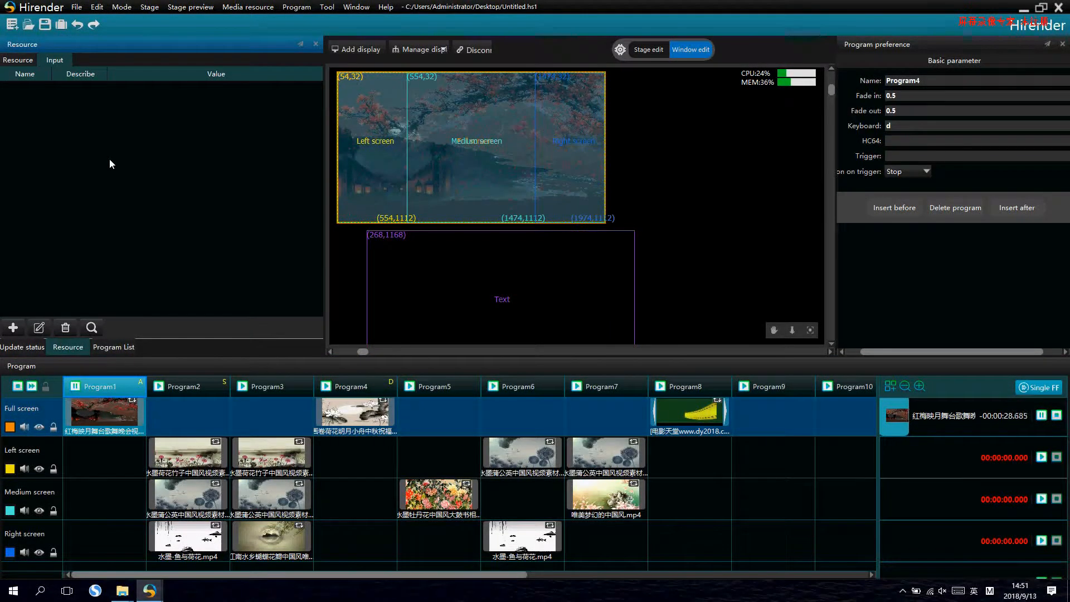
pyautogui.rightClick(94, 118)
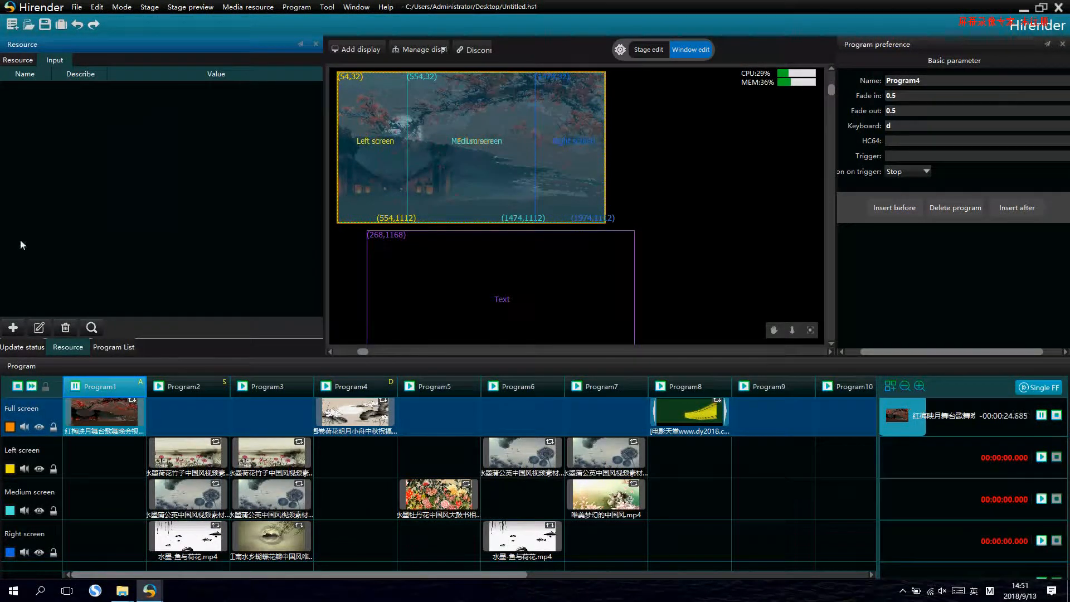
pyautogui.click(13, 327)
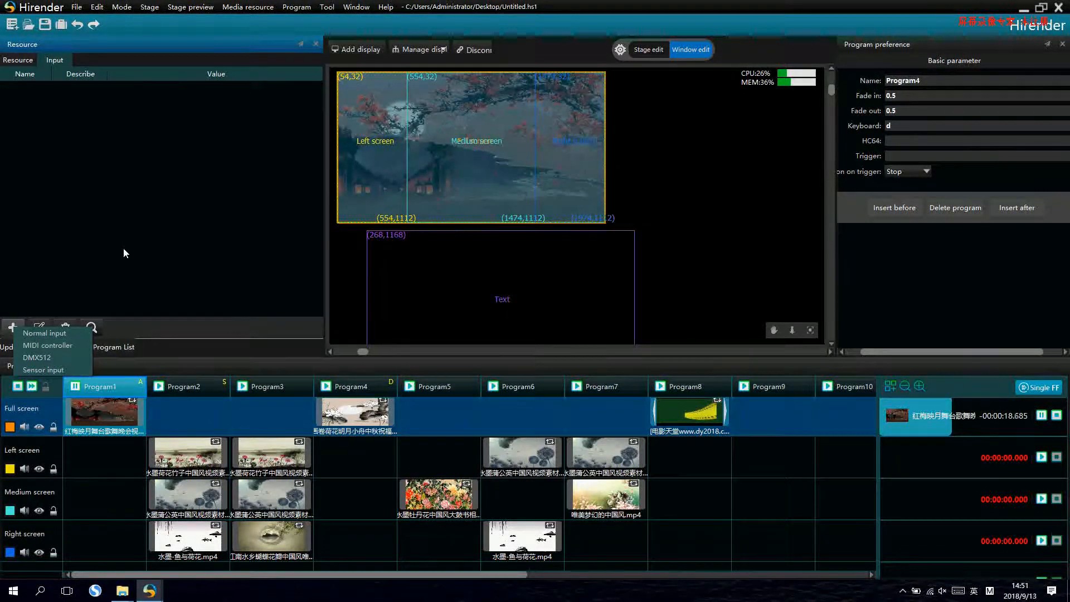
pyautogui.click(61, 345)
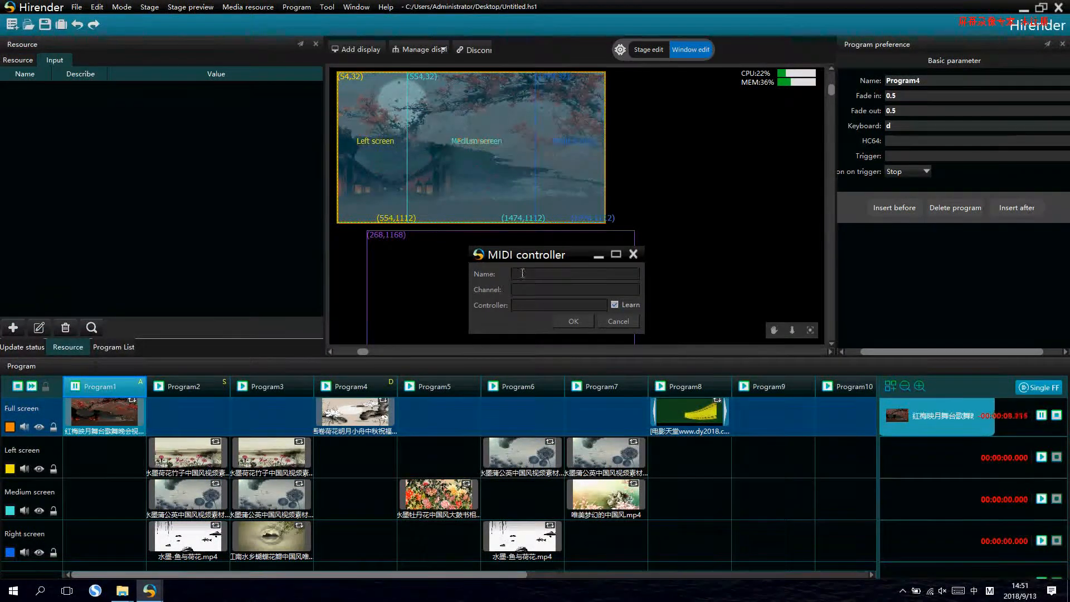
pyautogui.write('zz')
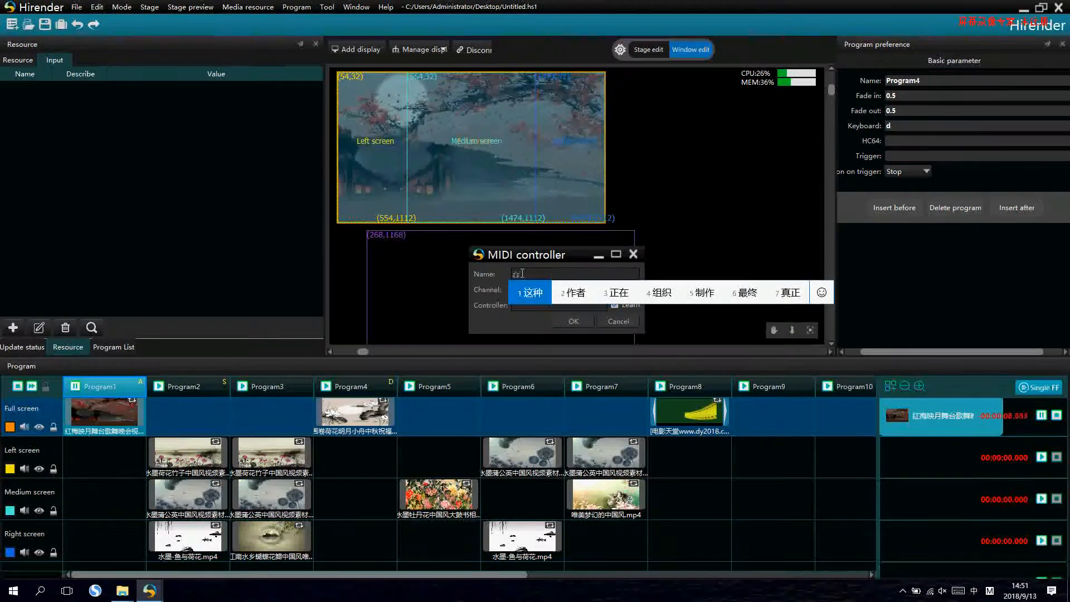
pyautogui.press('shift')
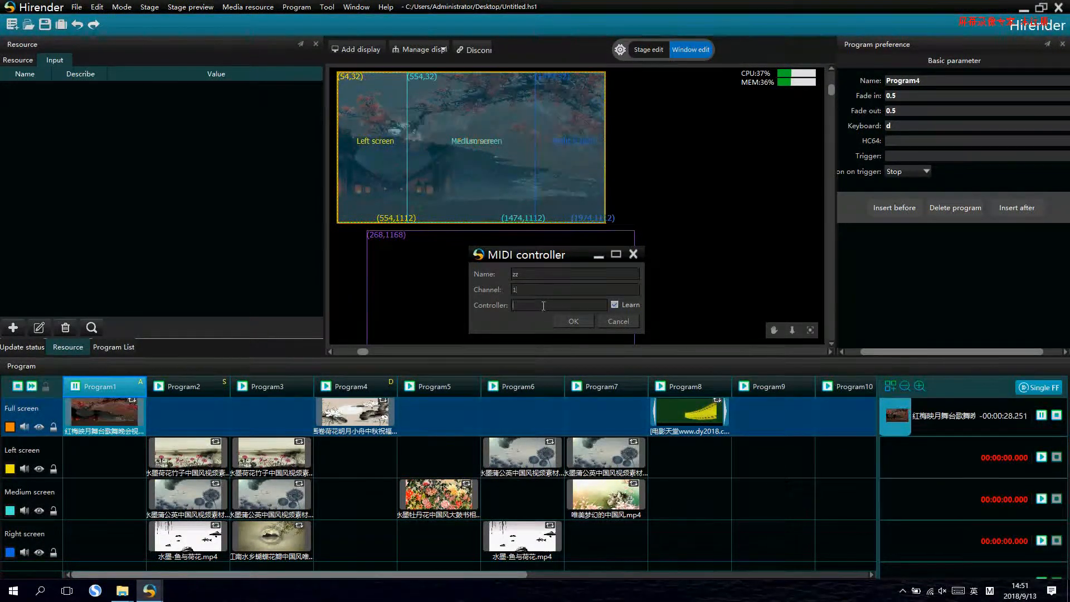
pyautogui.click(567, 321)
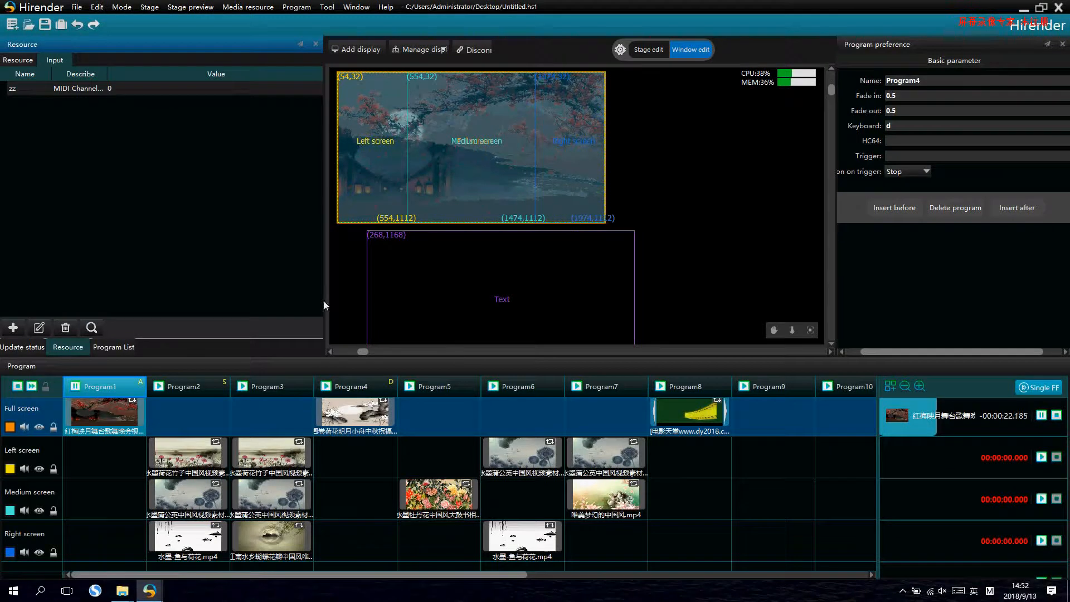
# - Assign the external input zz as the trigger of Program6
pyautogui.click(519, 389)
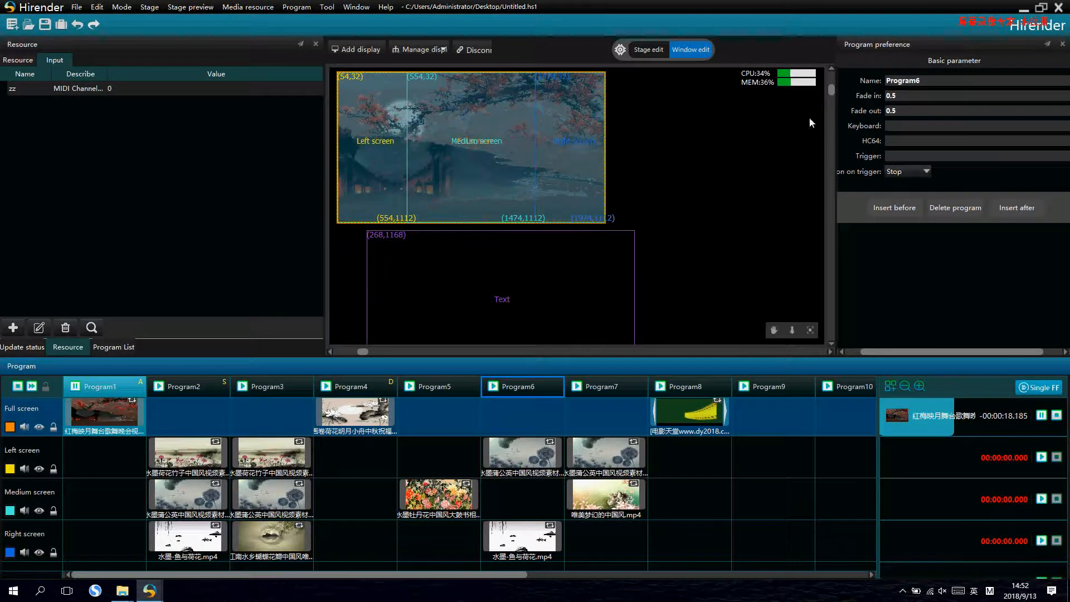
pyautogui.click(912, 158)
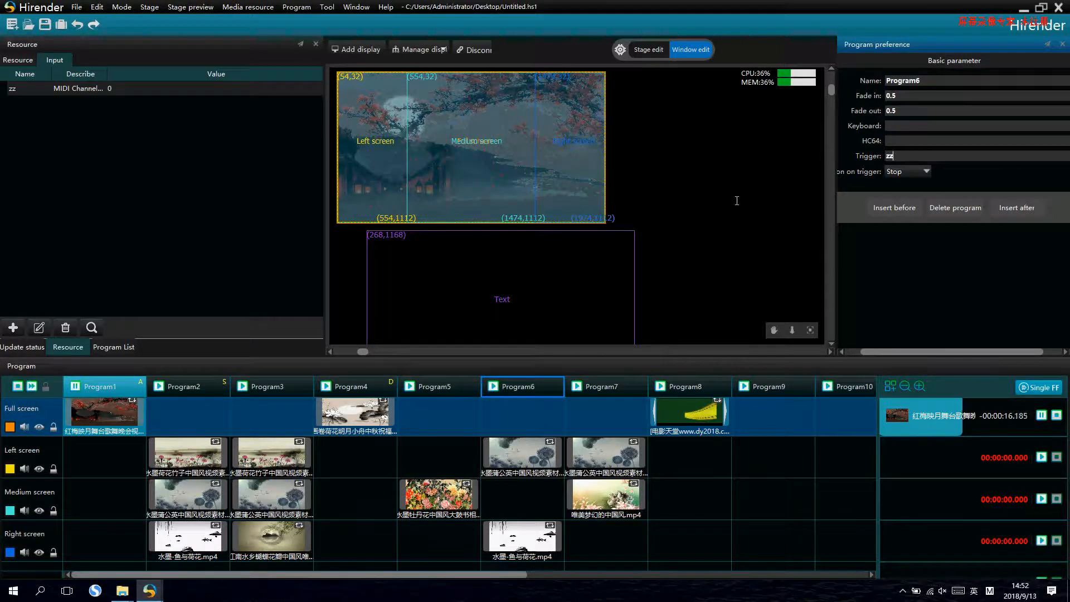
pyautogui.click(158, 144)
pyautogui.moveTo(111, 88)
pyautogui.mouseDown()
pyautogui.moveTo(190, 94)
pyautogui.moveTo(101, 94)
pyautogui.mouseUp()
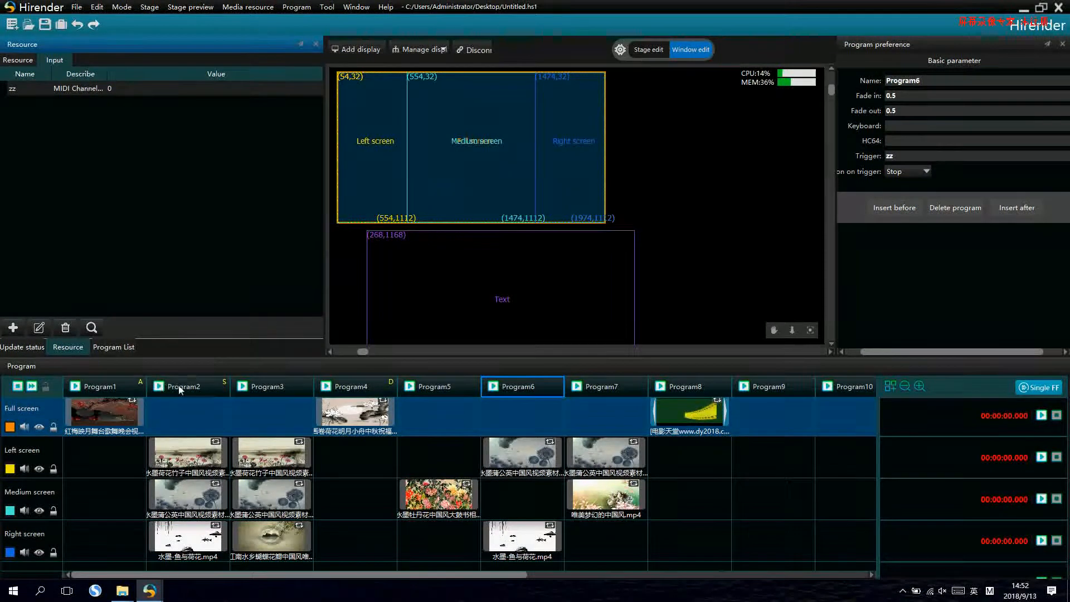
# - Start playing Program2 and set the play mode of Program1's Full screen clip to Jump to other program with Program3 as target
pyautogui.click(159, 386)
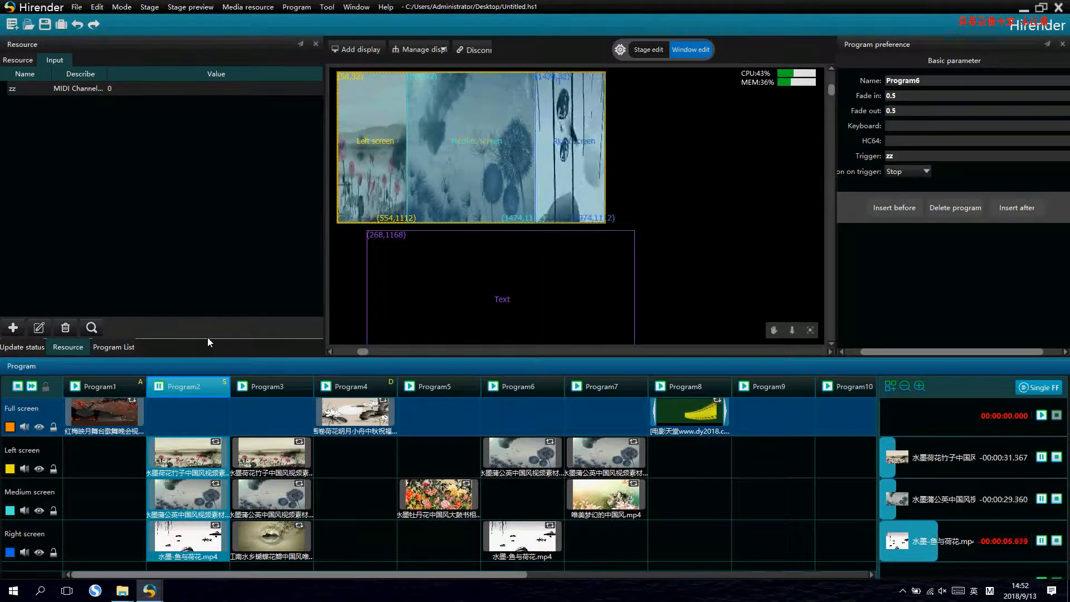
pyautogui.click(103, 412)
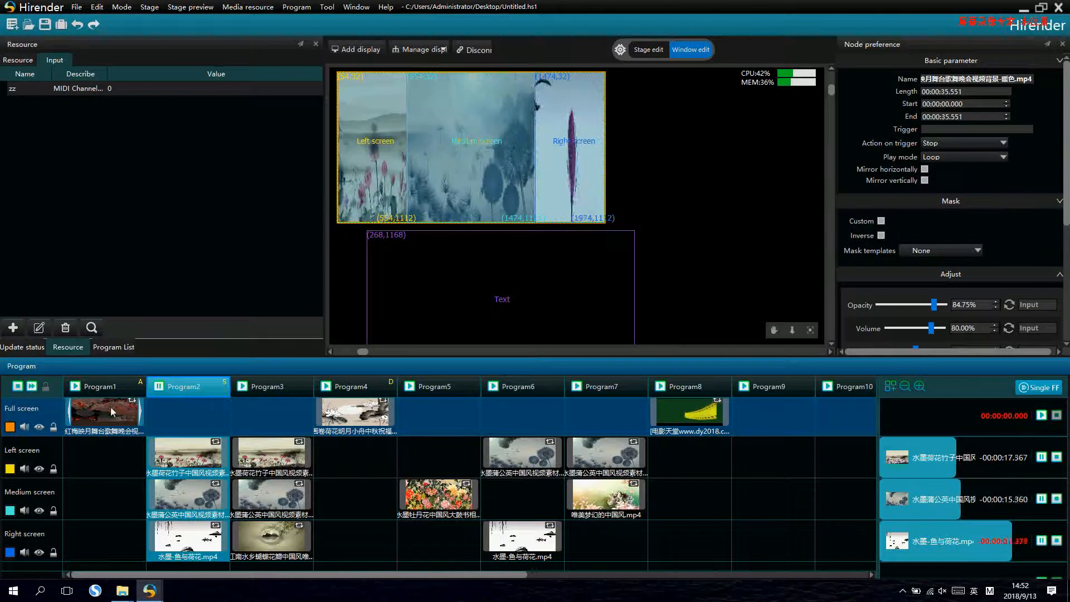
pyautogui.click(967, 157)
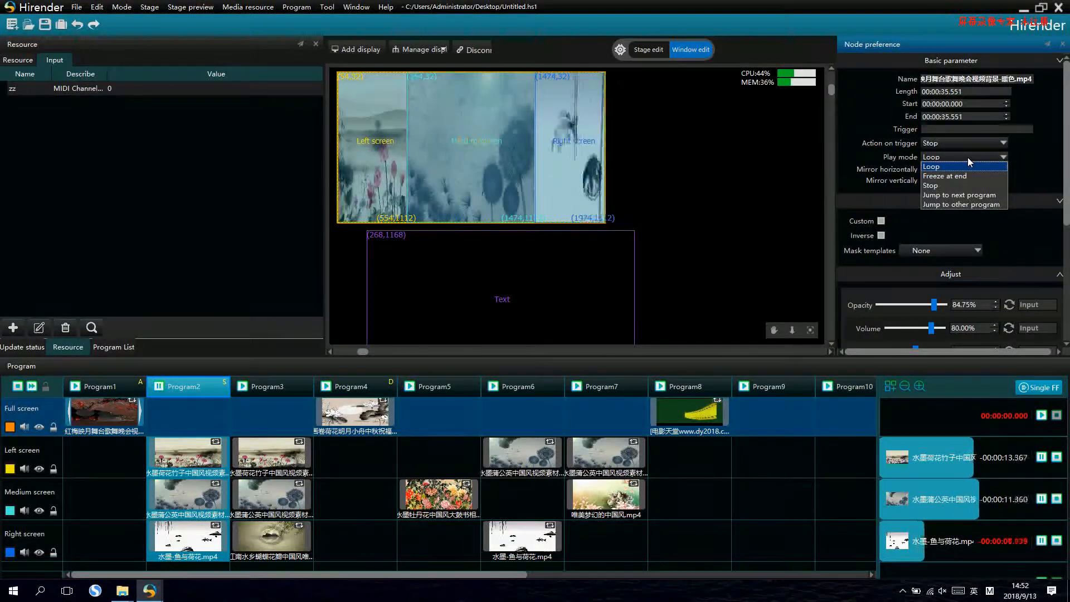
pyautogui.click(973, 203)
pyautogui.click(1013, 159)
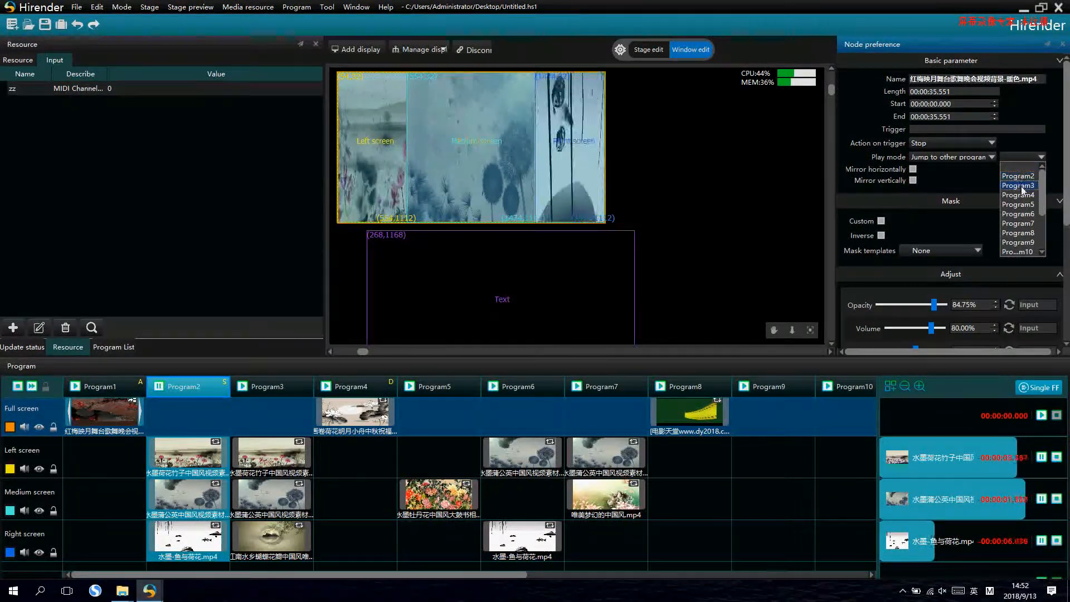
pyautogui.click(1020, 186)
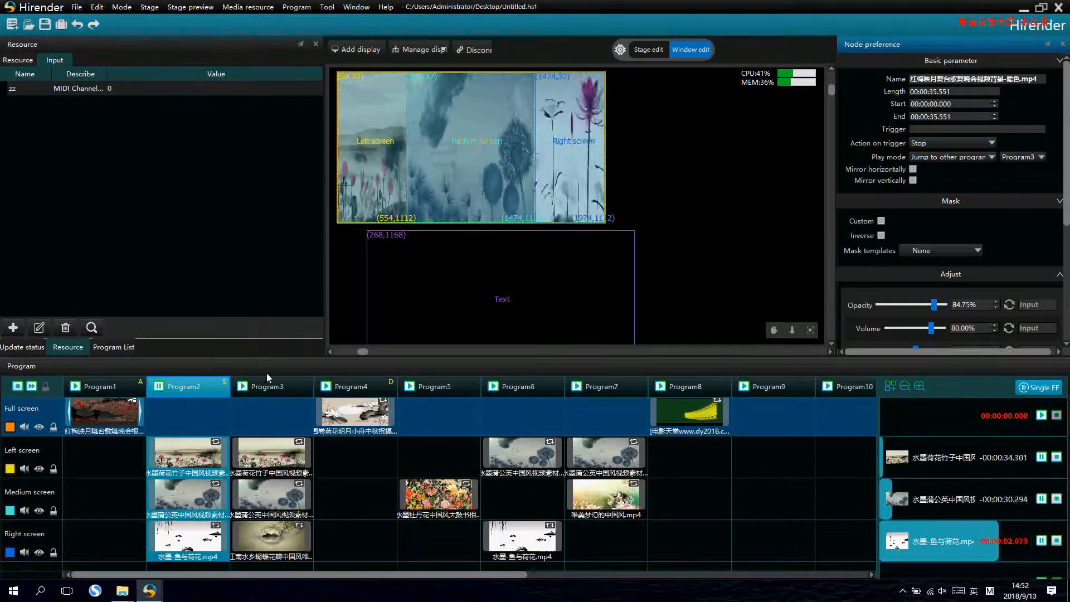
# - Set Program3's Left screen clip to Jump to other program with target Program2, and test it by playing Program3 and skipping near the clip's end
pyautogui.click(269, 387)
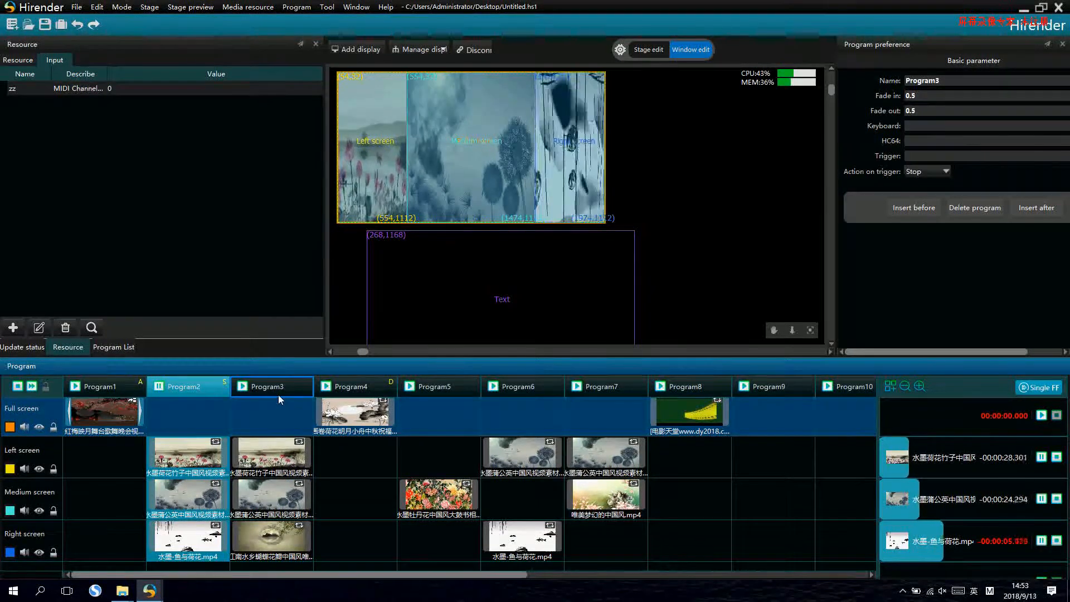
pyautogui.click(278, 458)
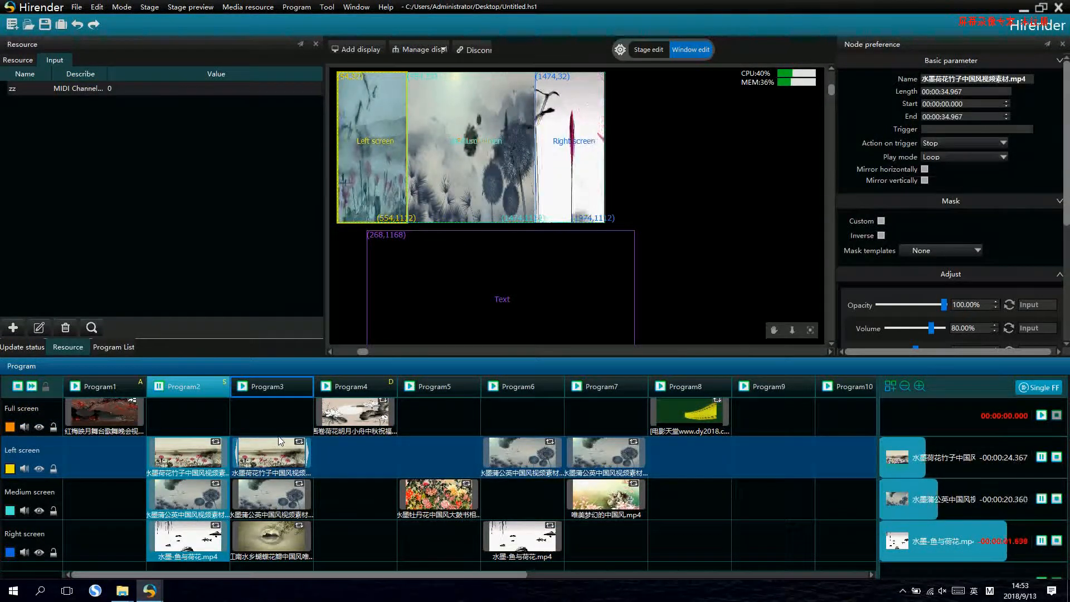
pyautogui.click(279, 501)
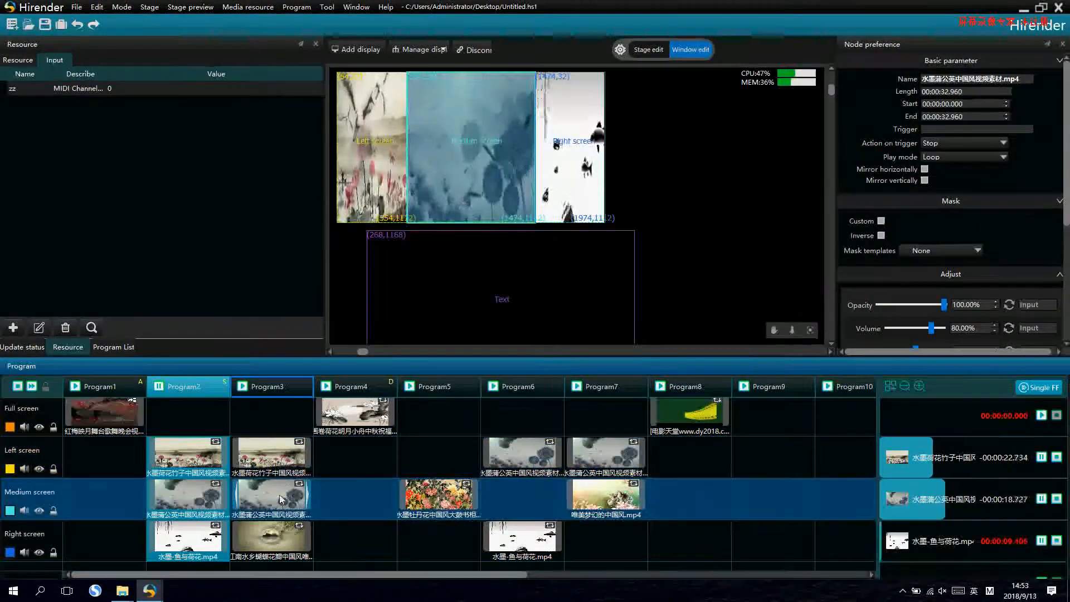
pyautogui.click(278, 460)
pyautogui.click(276, 535)
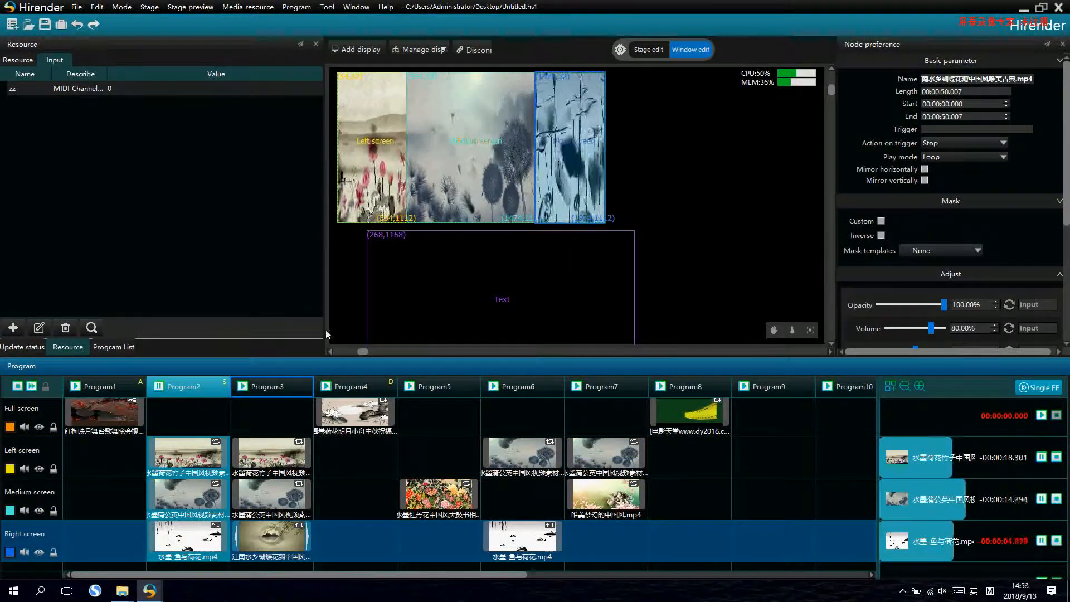
pyautogui.click(273, 451)
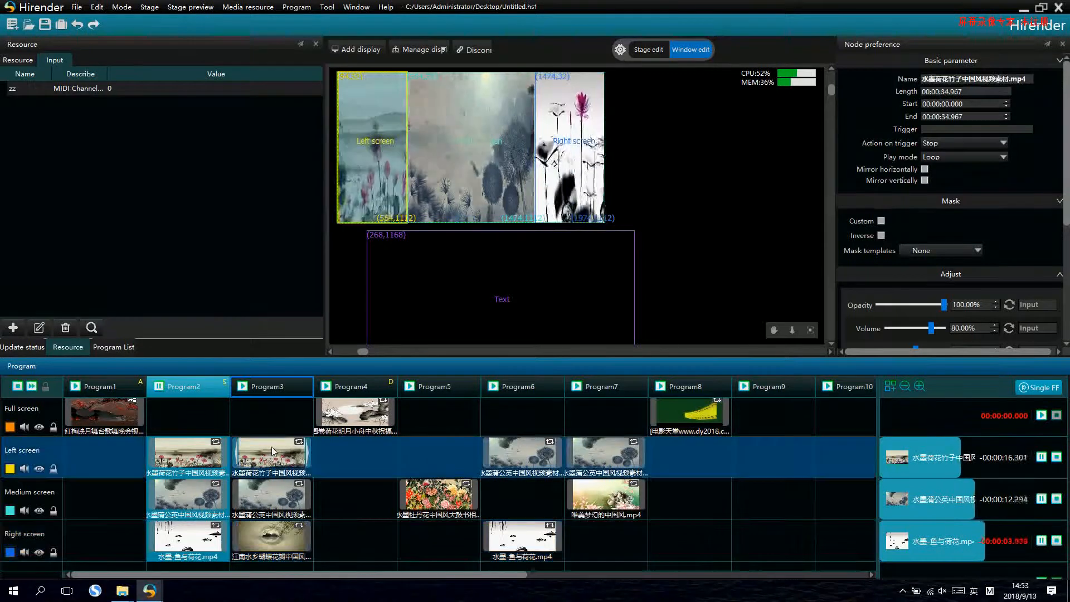
pyautogui.click(960, 156)
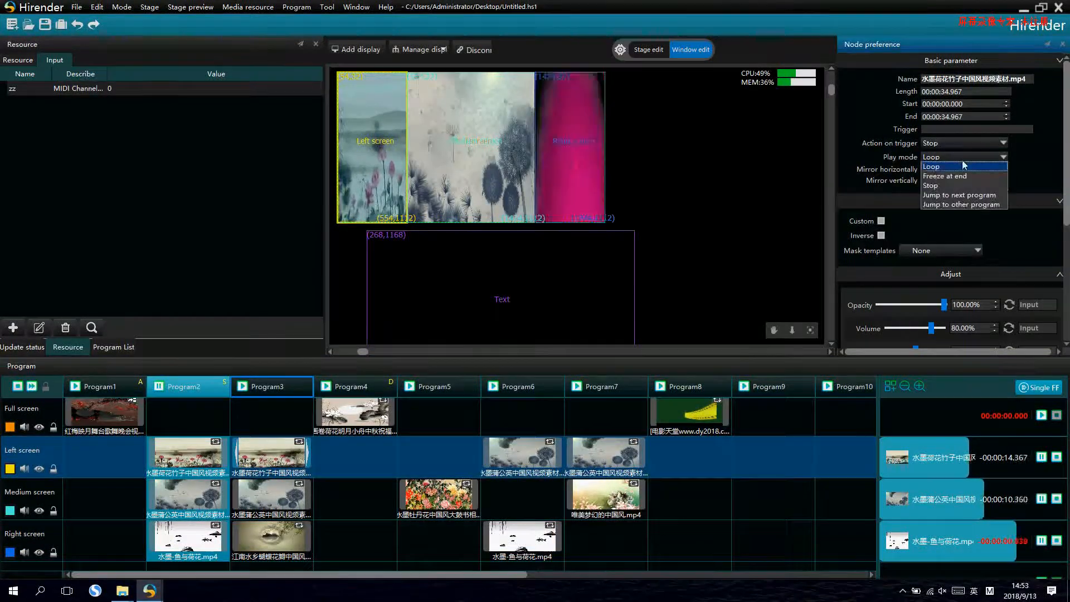
pyautogui.click(954, 204)
pyautogui.click(1023, 157)
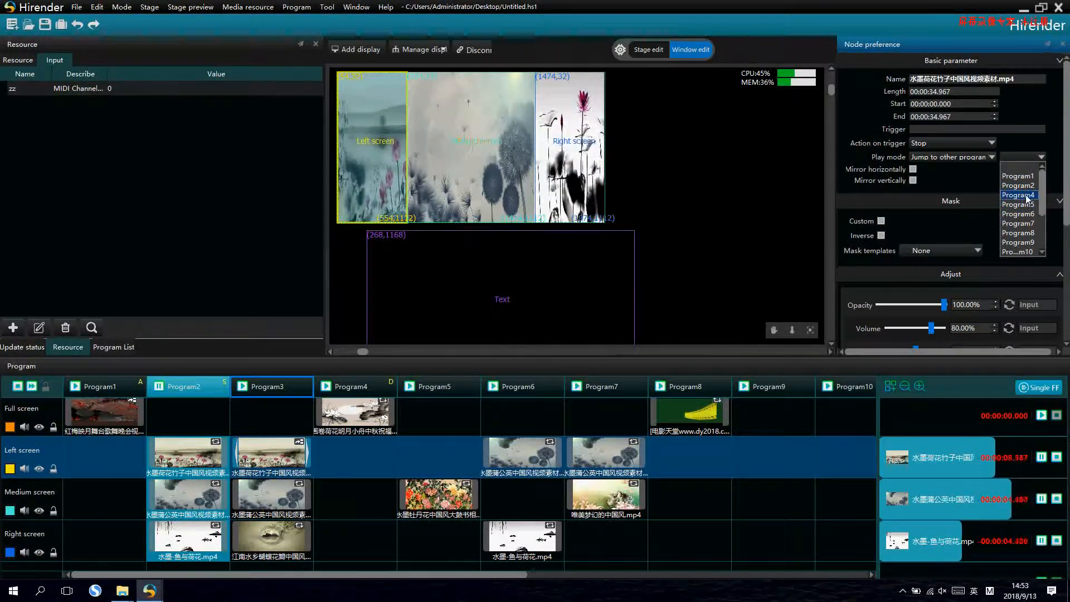
pyautogui.click(1025, 186)
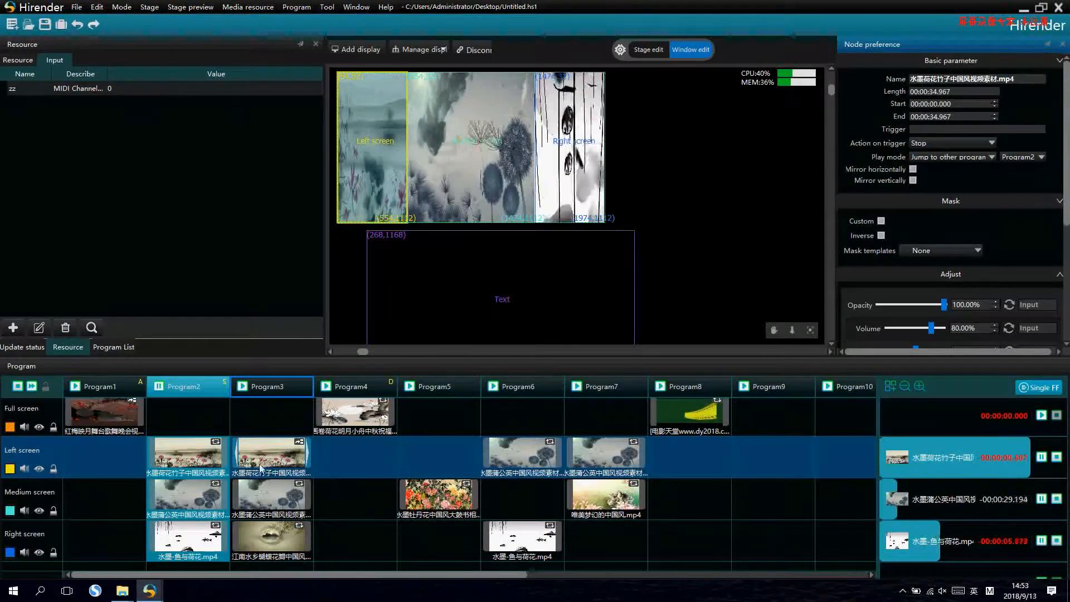
pyautogui.click(259, 389)
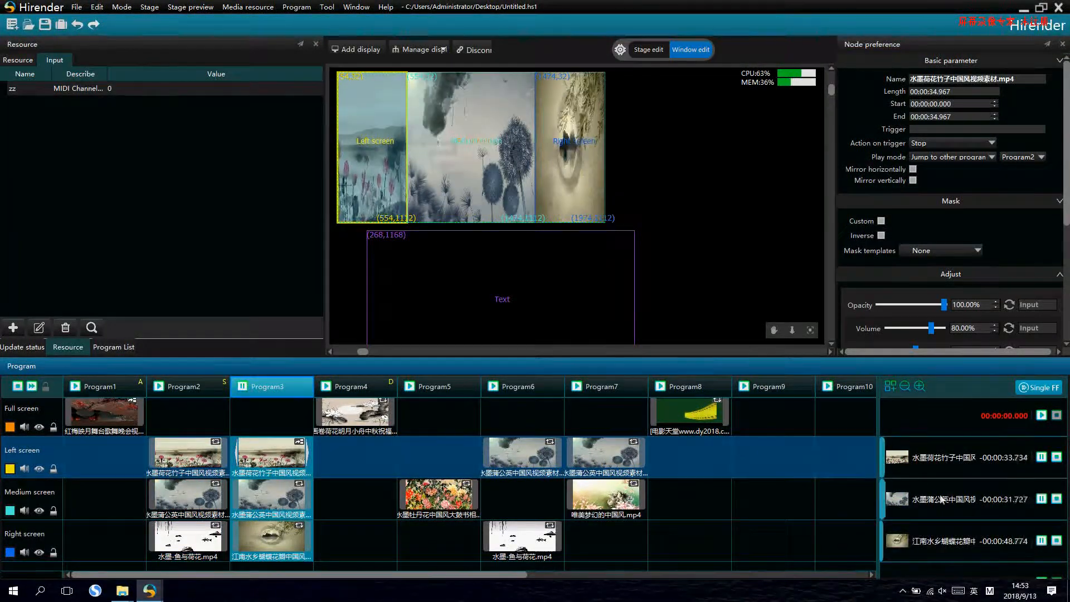
pyautogui.click(1026, 461)
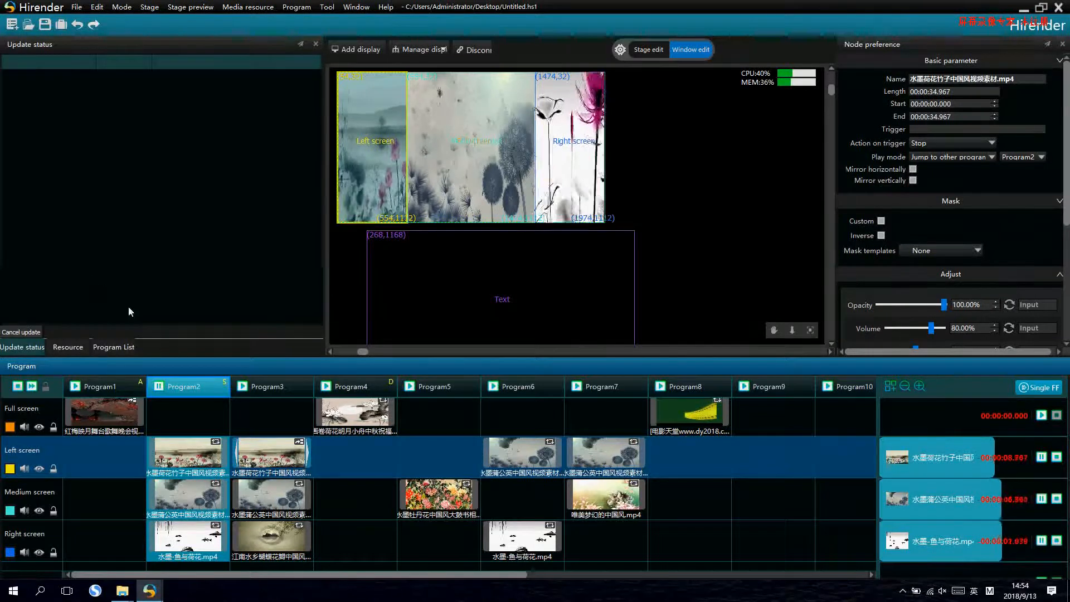
# - Create a new text resource in the media list and enter 123456 as its content
pyautogui.scroll(-2, 119, 474)
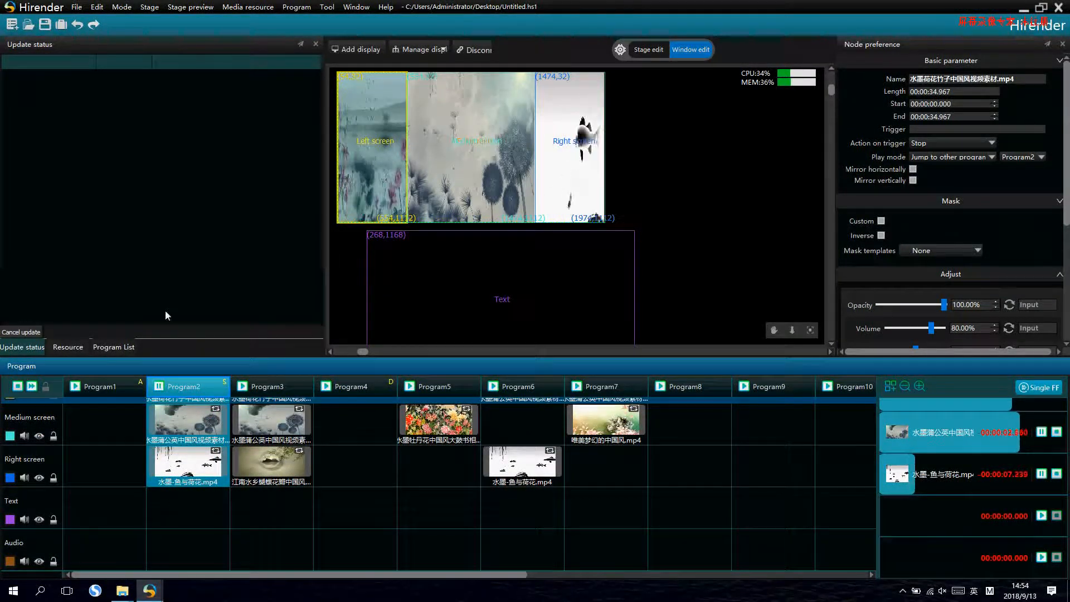
pyautogui.click(69, 346)
pyautogui.click(18, 59)
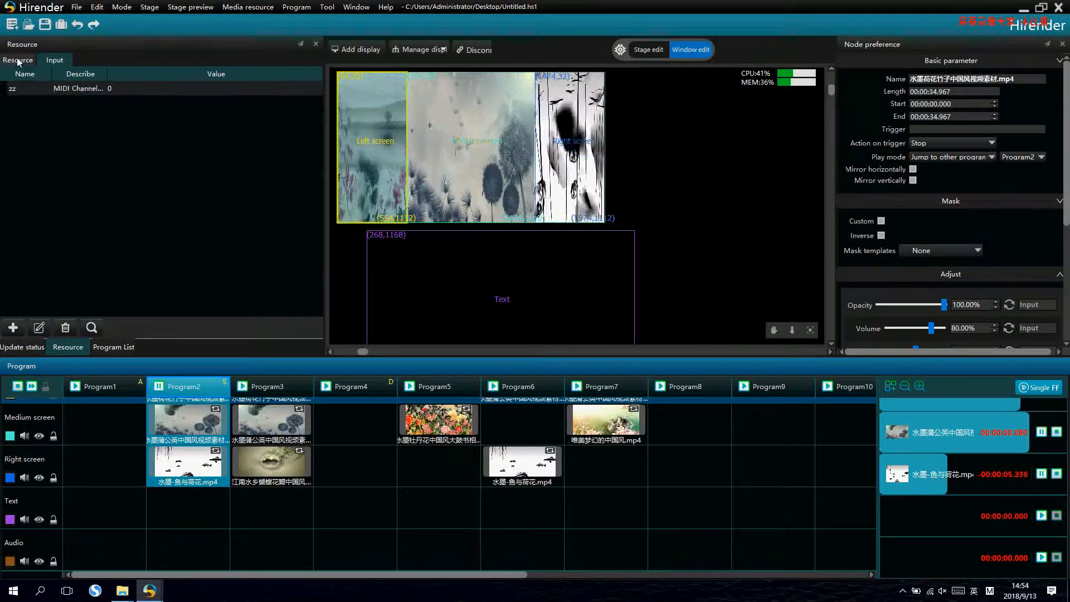
pyautogui.rightClick(92, 293)
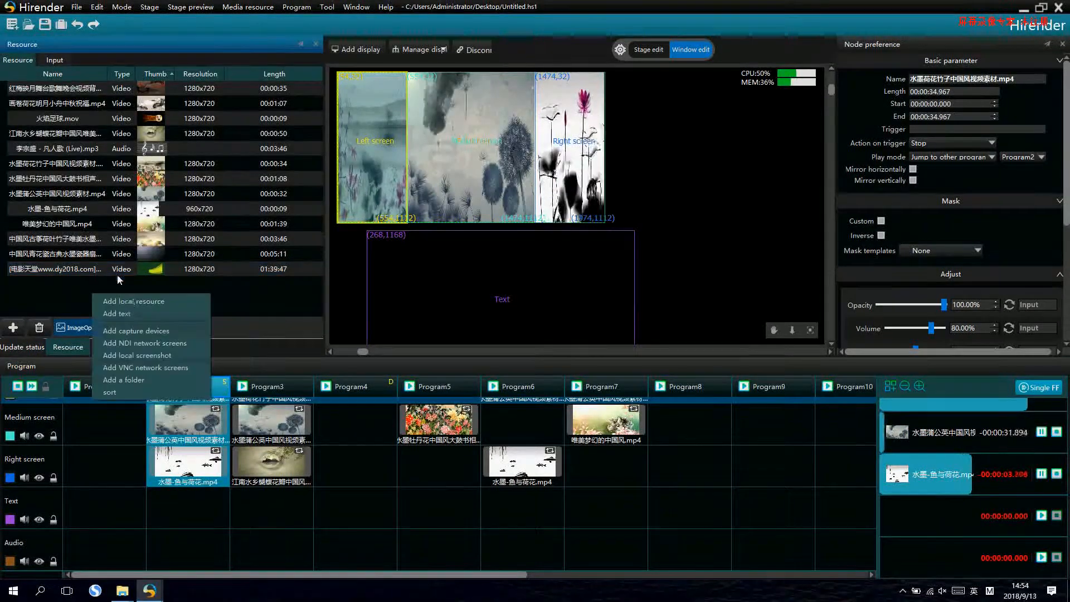
pyautogui.click(152, 313)
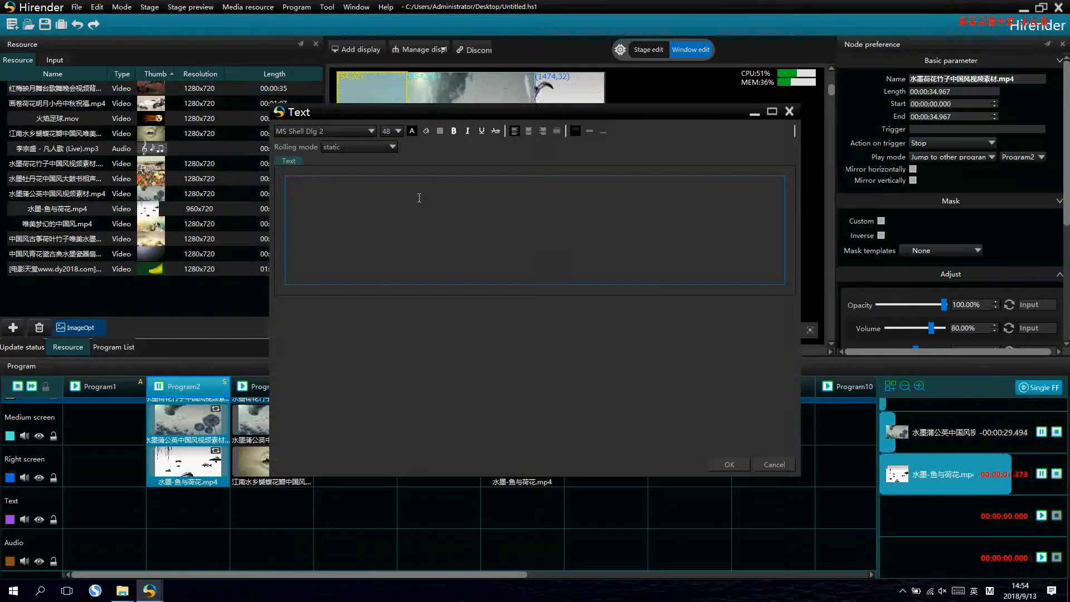
pyautogui.write('1')
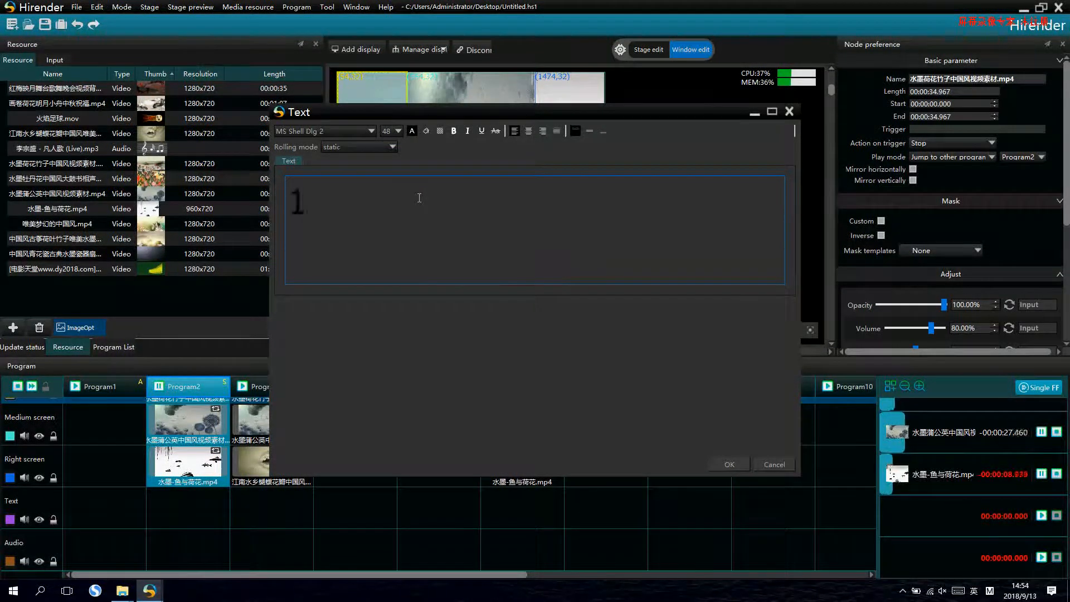
pyautogui.write('23456')
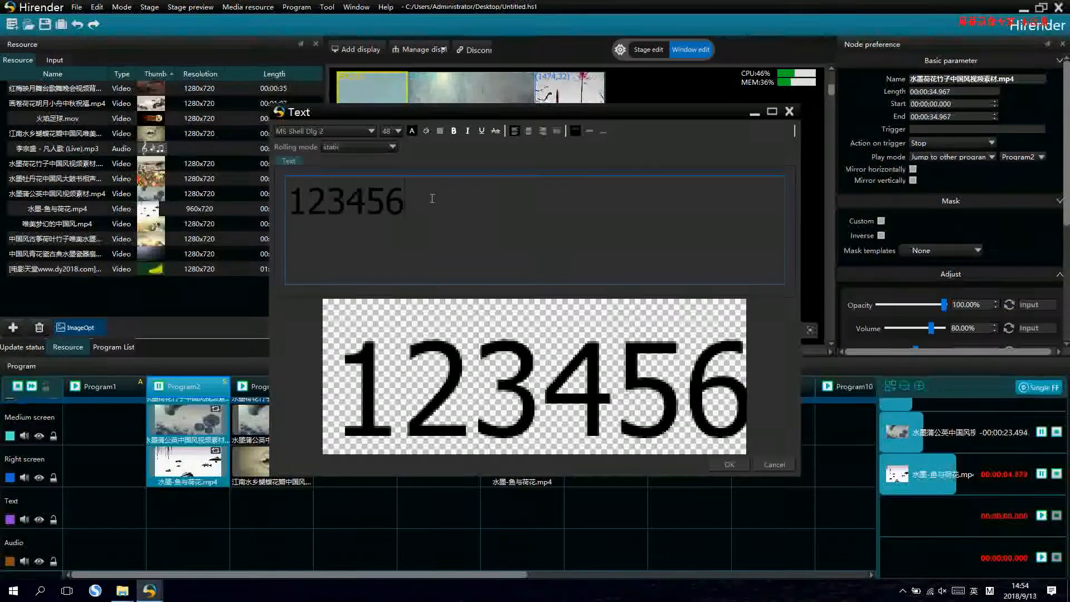
# - Select the text 123456 and set its font colour to the dark red basic colour
pyautogui.moveTo(434, 198); pyautogui.dragTo(286, 198)
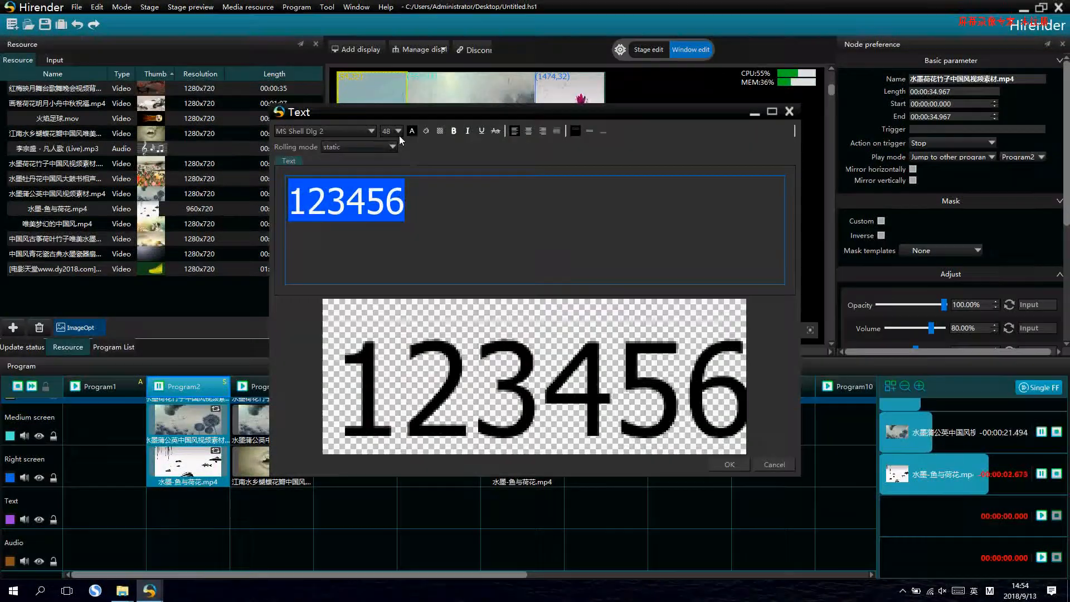
pyautogui.click(375, 132)
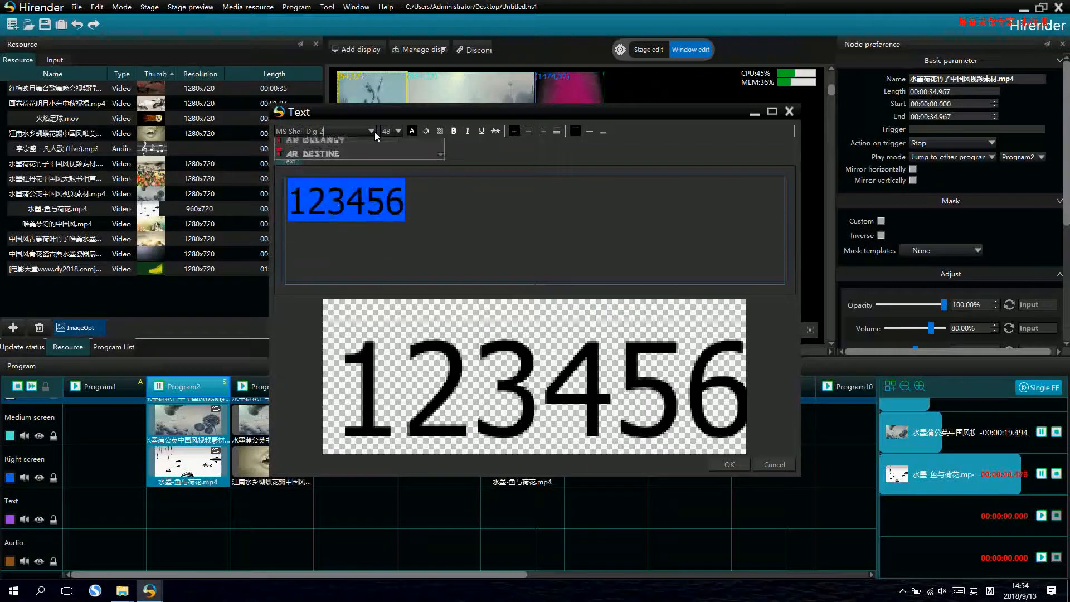
pyautogui.click(374, 132)
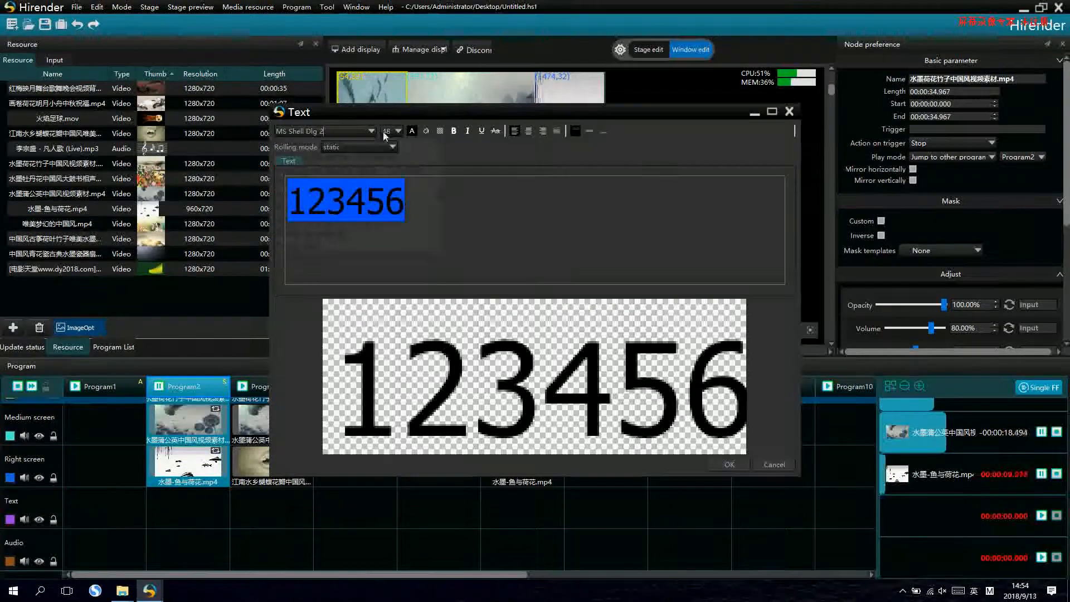
pyautogui.click(412, 131)
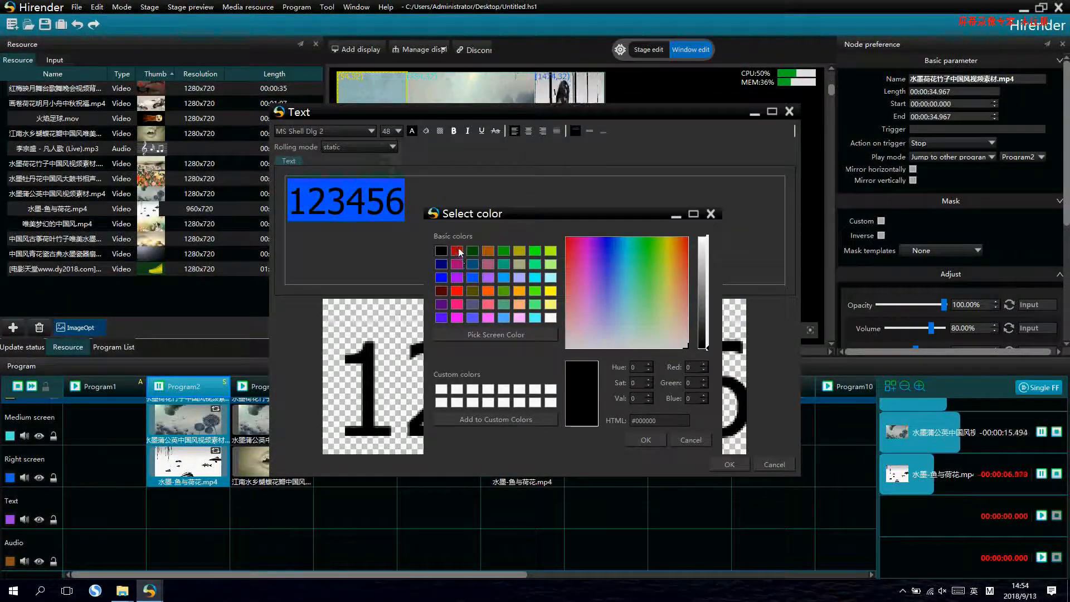
pyautogui.click(458, 252)
pyautogui.click(645, 439)
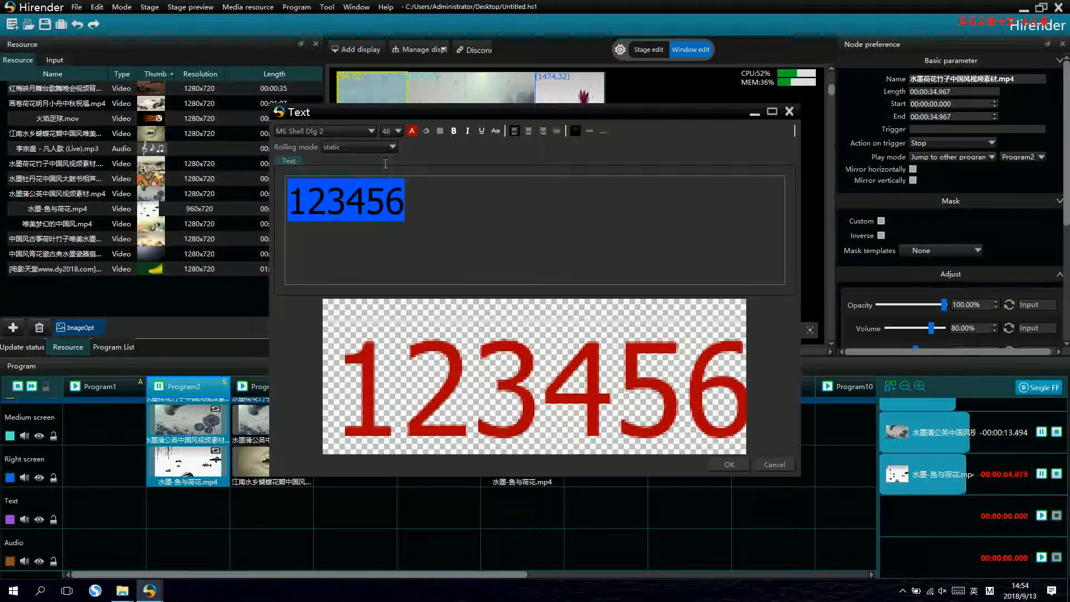
# - Set the text's rolling mode to From top to bottom with speed 4 and accept the text resource
pyautogui.click(380, 147)
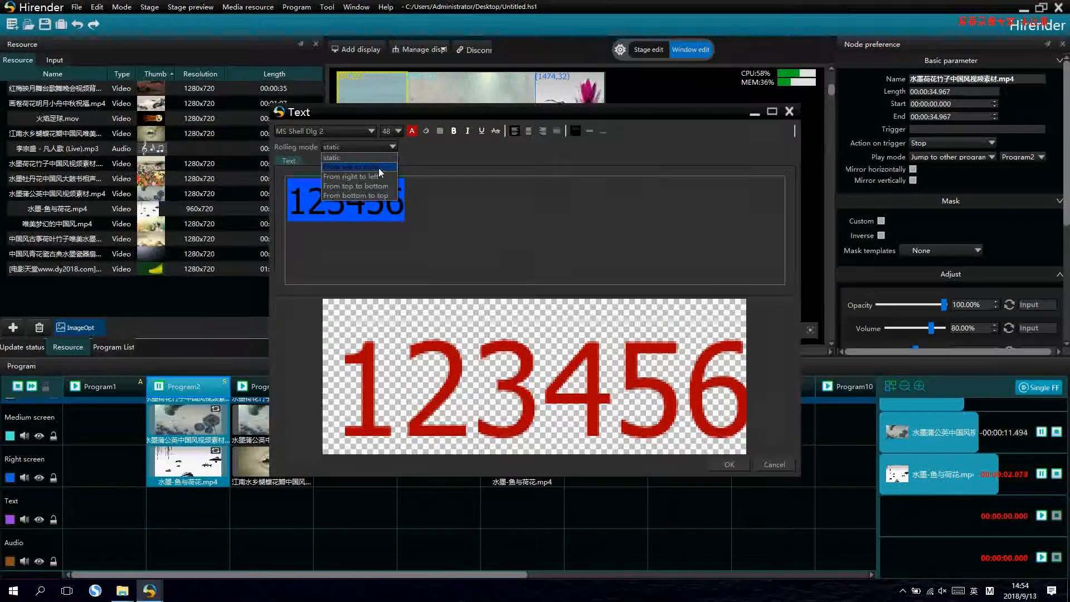
pyautogui.click(379, 168)
pyautogui.click(378, 148)
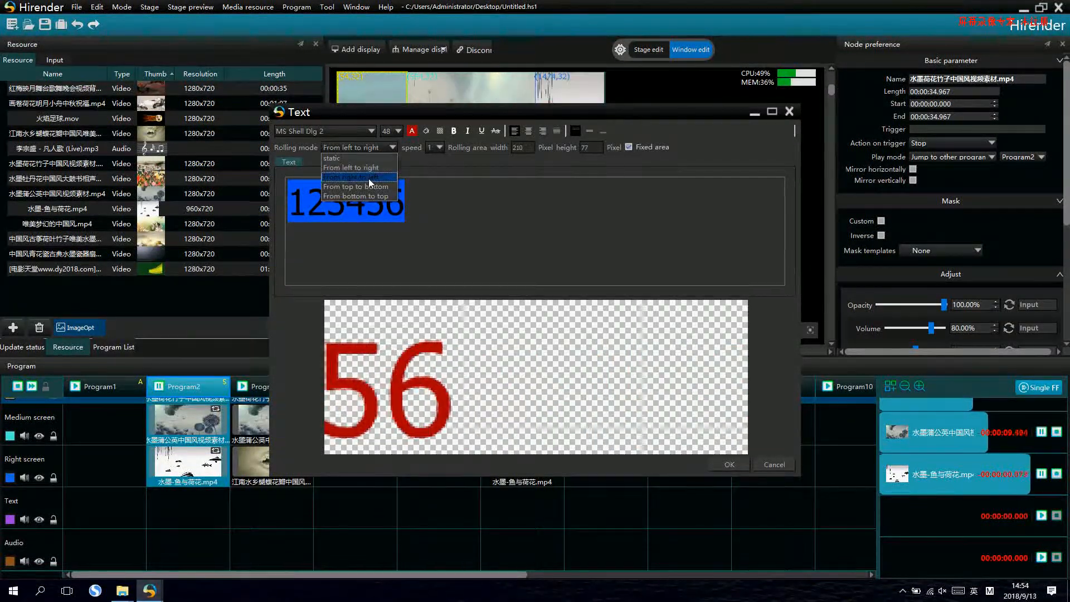
pyautogui.click(374, 158)
pyautogui.click(374, 149)
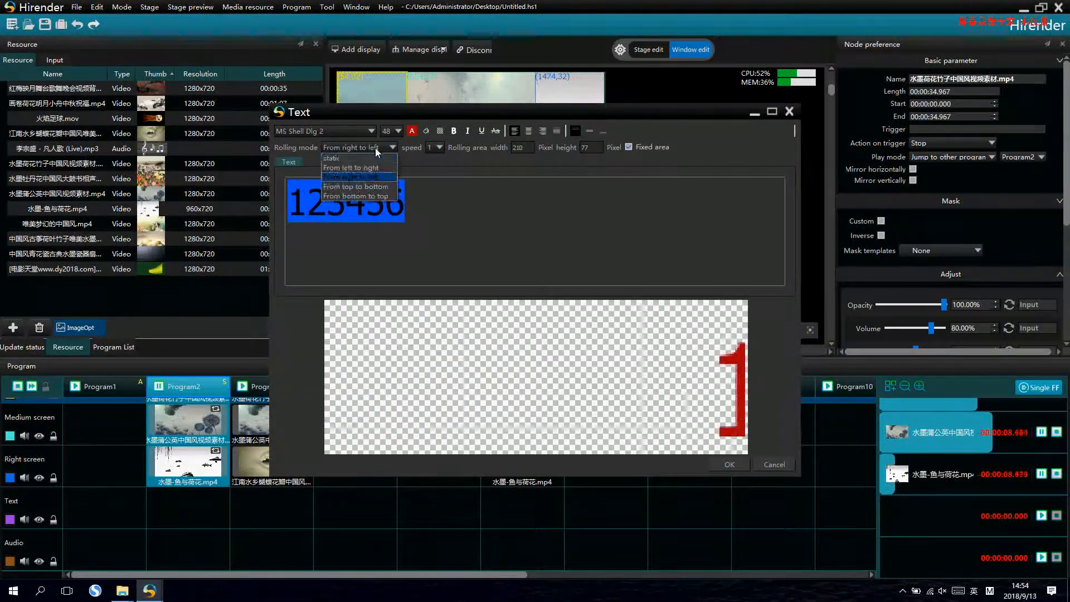
pyautogui.click(370, 189)
pyautogui.click(433, 150)
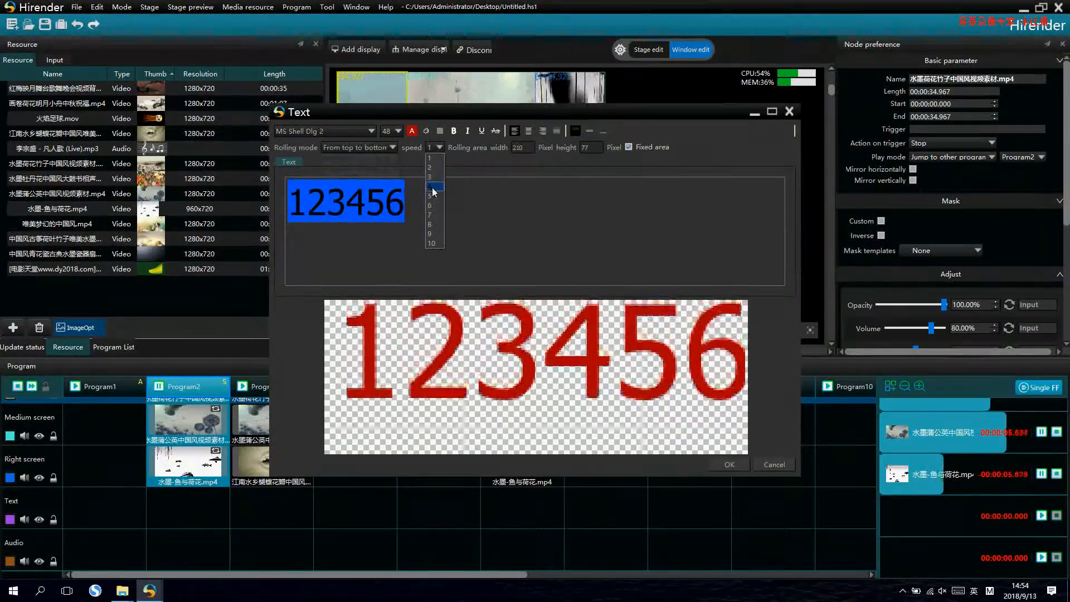
pyautogui.click(440, 187)
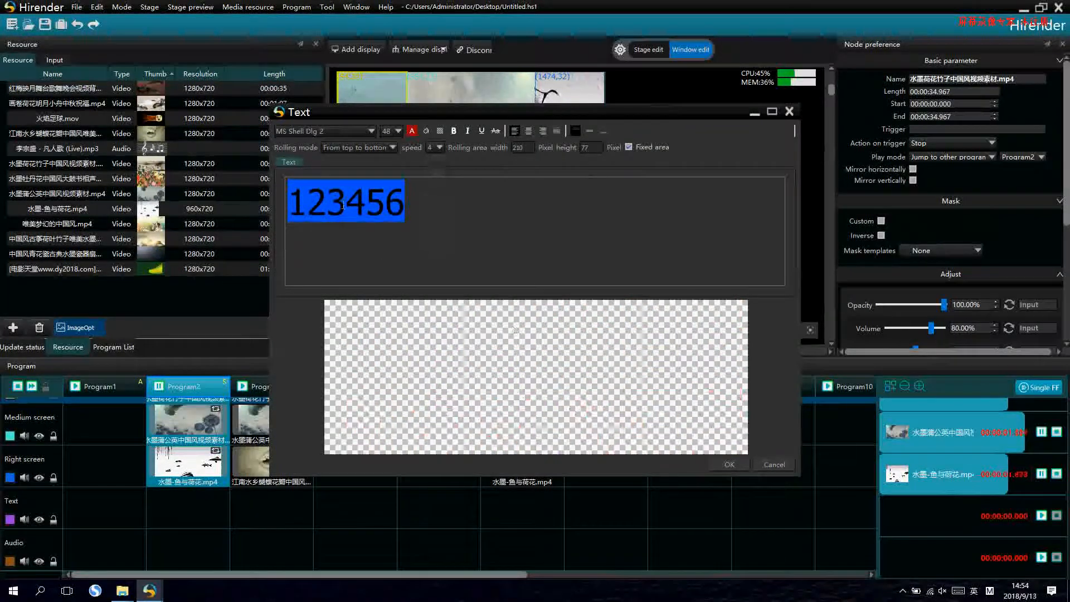
pyautogui.click(729, 464)
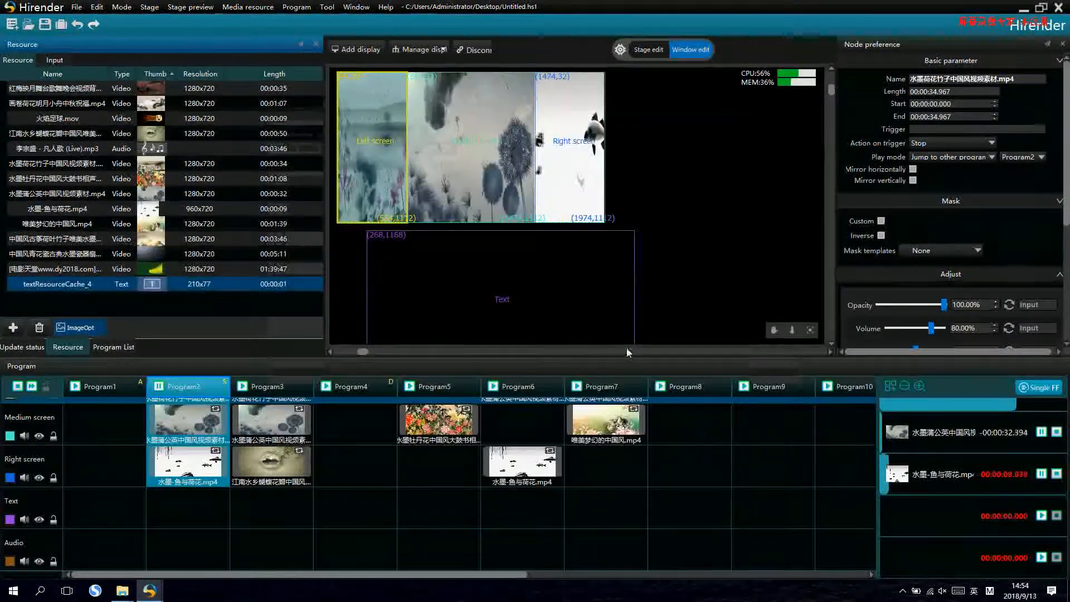
# - Set the Text window's height to 200 pixels and align it with the upper edge of the screen windows at X 54, Y 32
pyautogui.moveTo(518, 296); pyautogui.dragTo(505, 167)
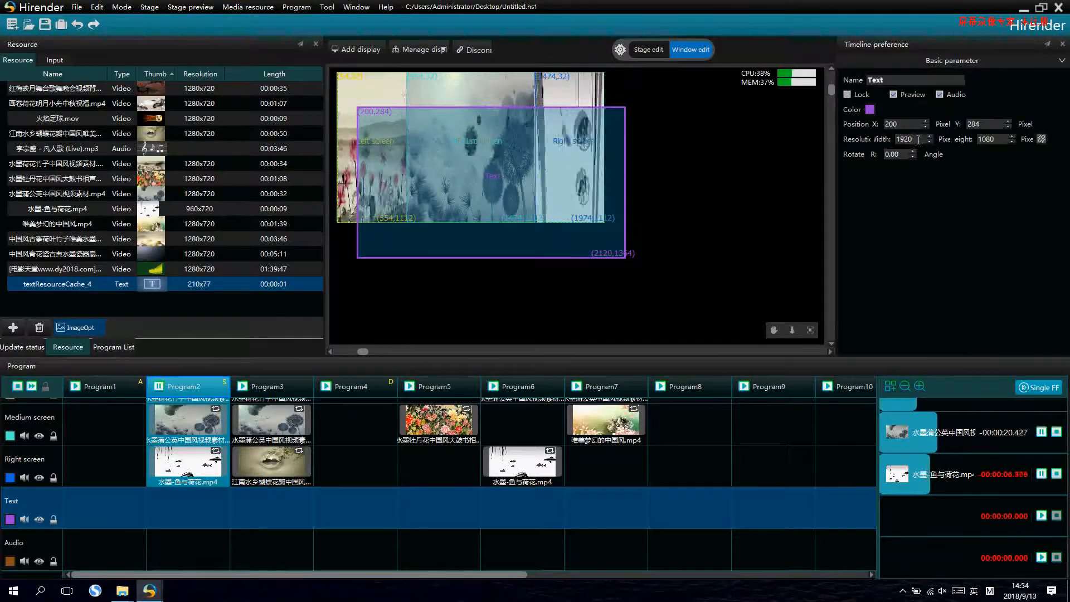
pyautogui.click(1001, 140)
pyautogui.press('BackSpace')
pyautogui.press('BackSpace')
pyautogui.press('BackSpace')
pyautogui.press('BackSpace')
pyautogui.write('2')
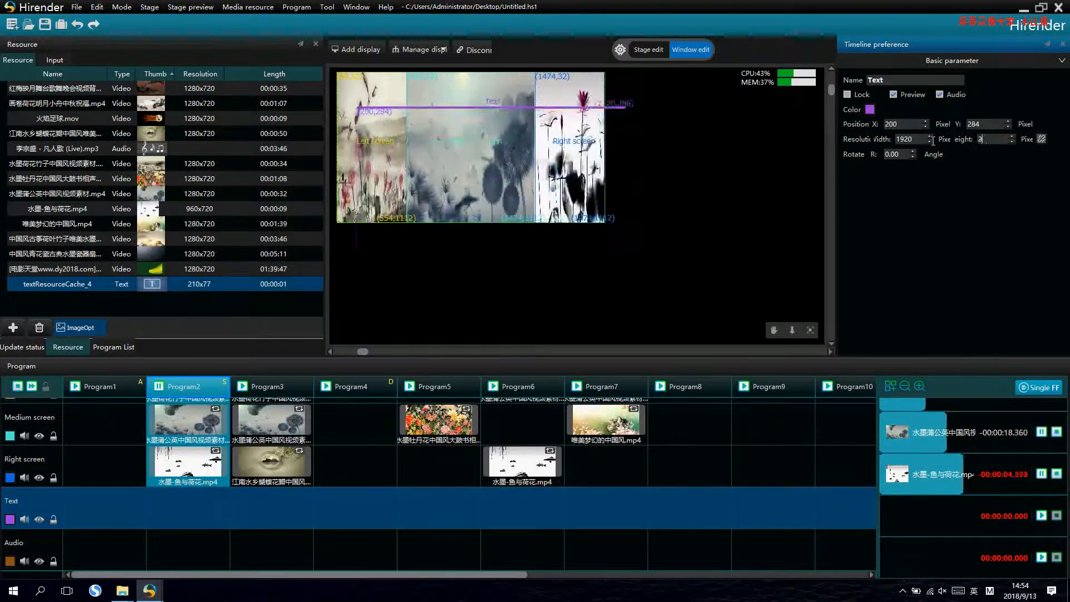
pyautogui.write('00')
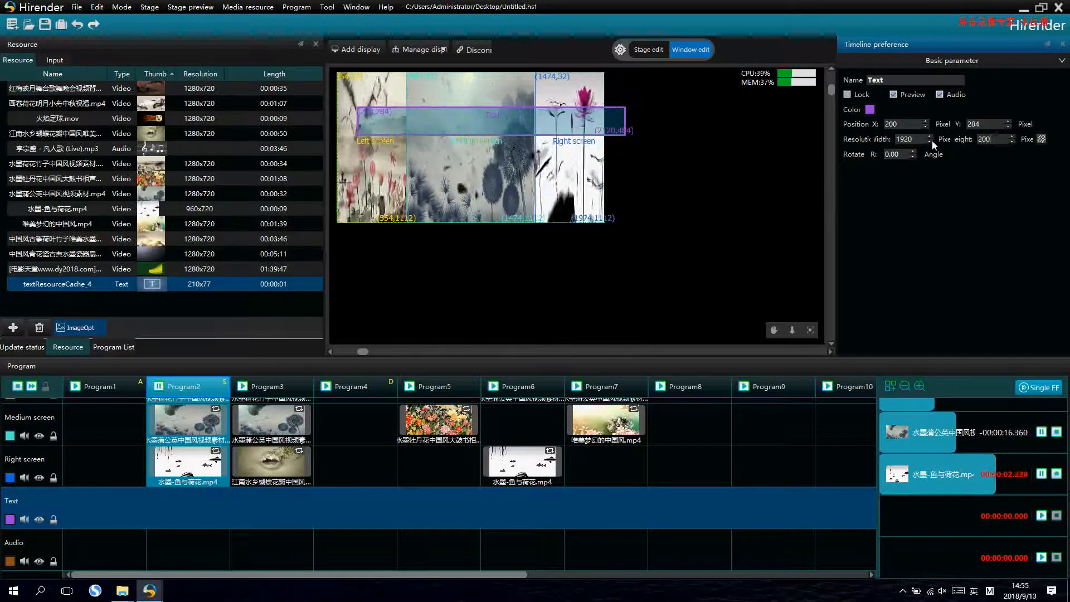
pyautogui.moveTo(581, 119); pyautogui.dragTo(559, 88)
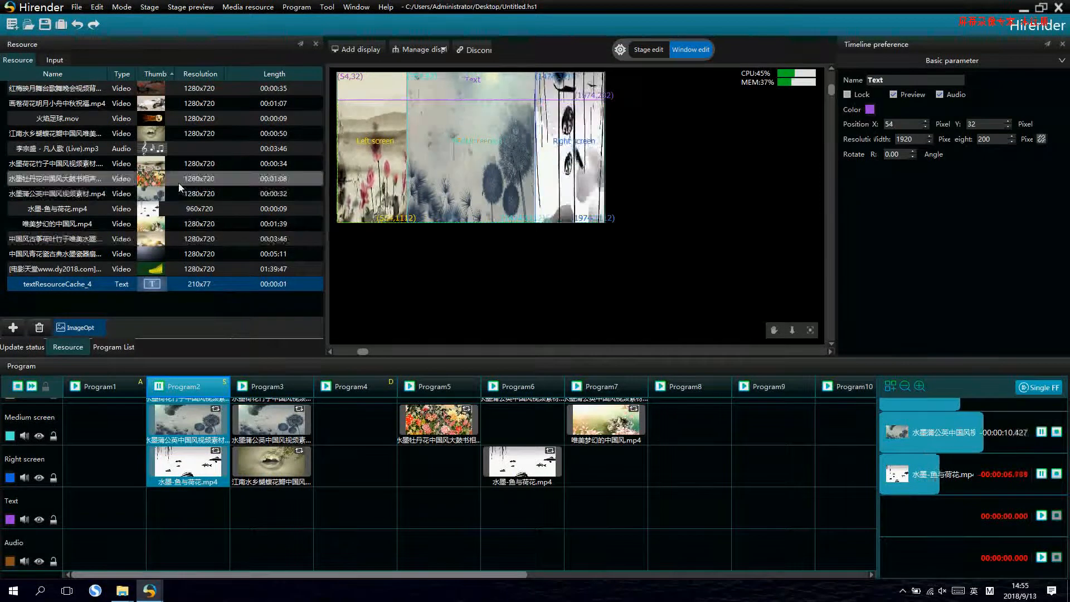
# - Place the text resource textResourceCache_4 in Program3's Text layer and start playing Program3
pyautogui.moveTo(172, 382); pyautogui.dragTo(262, 507)
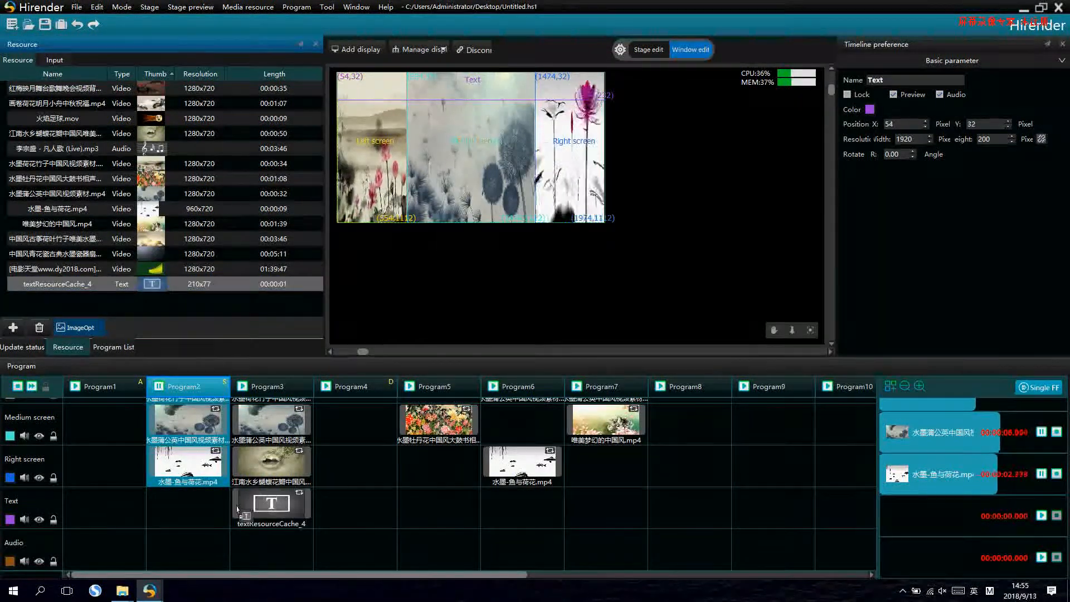
pyautogui.click(243, 387)
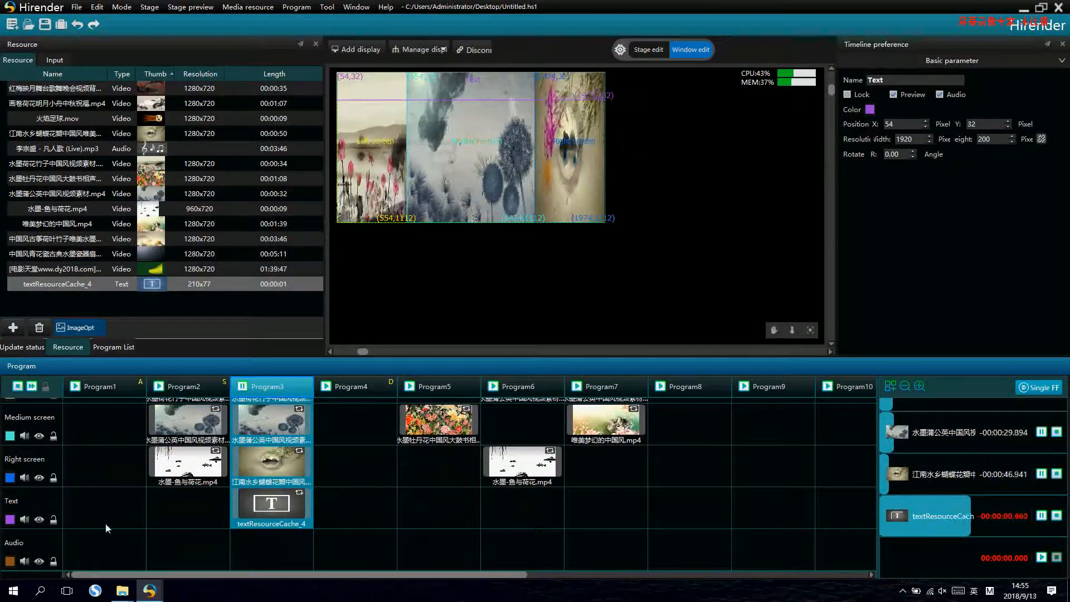
# - Move the Text layer to the top of the program's layer order, above Full screen
pyautogui.scroll(1, 36, 500)
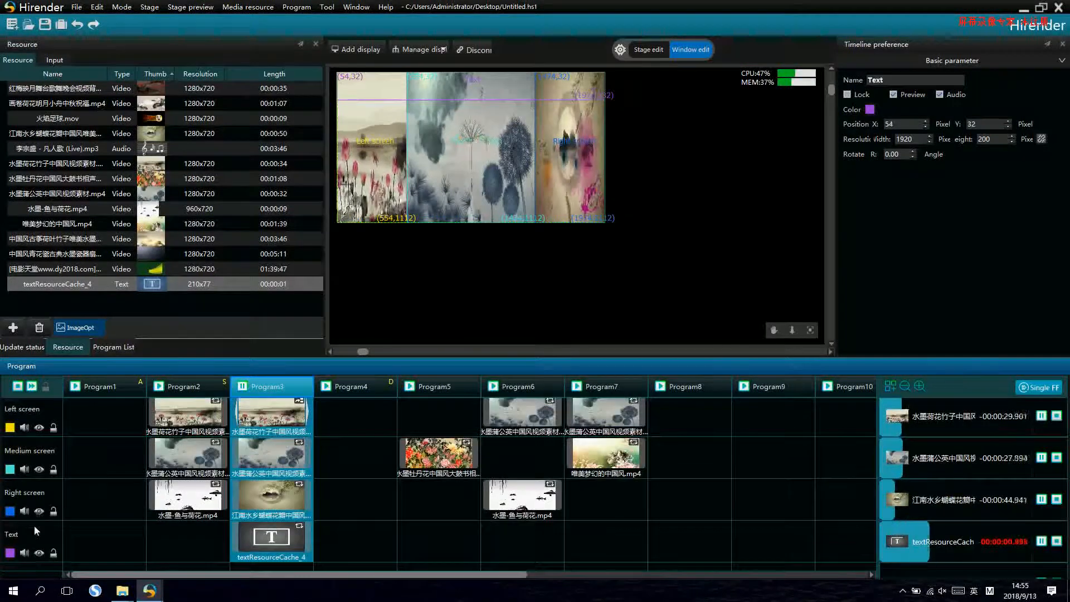
pyautogui.click(34, 525)
pyautogui.scroll(2, 34, 419)
pyautogui.moveTo(34, 417); pyautogui.dragTo(34, 409)
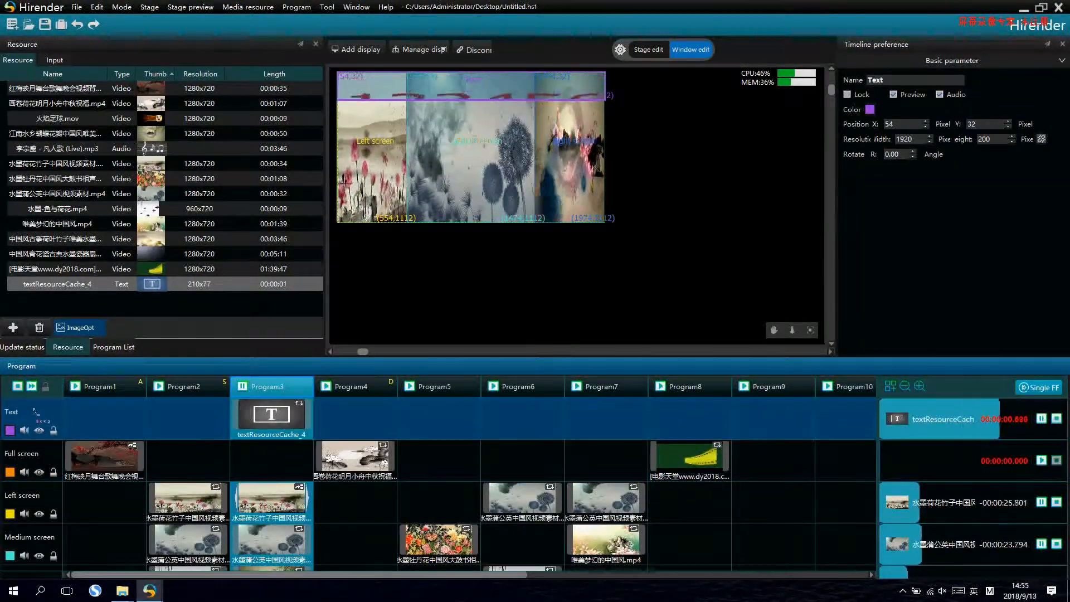
pyautogui.scroll(-1, 71, 437)
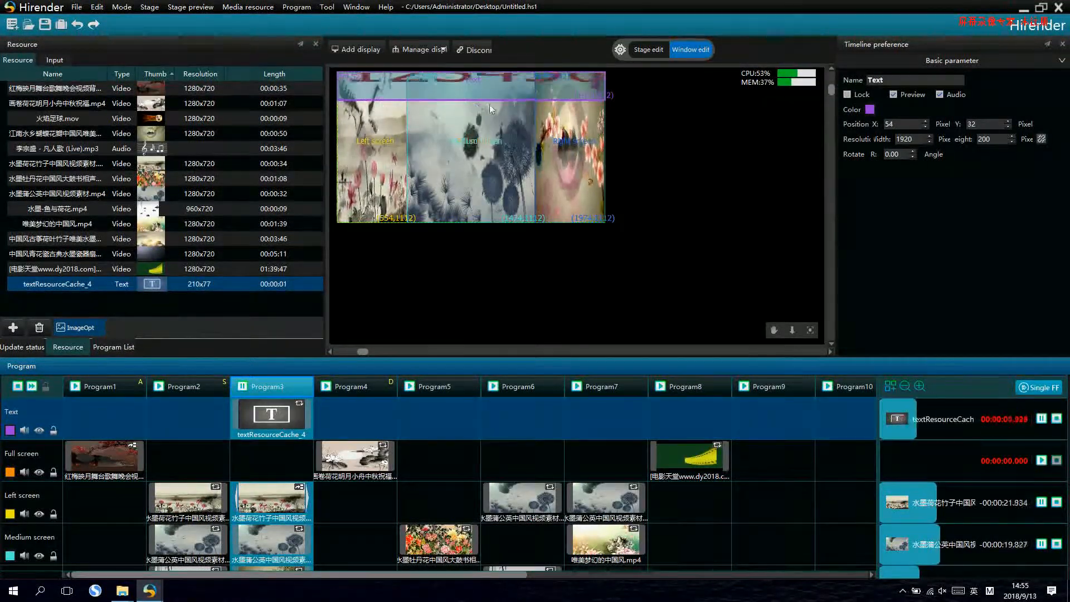
pyautogui.scroll(-1, 501, 134)
pyautogui.scroll(1, 493, 142)
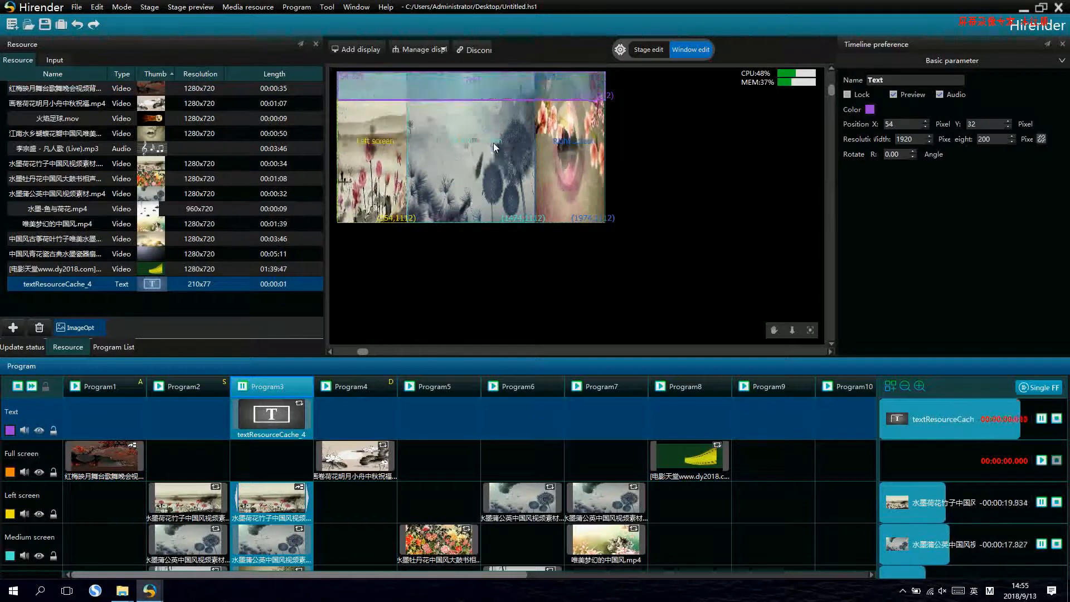
pyautogui.scroll(-1, 322, 428)
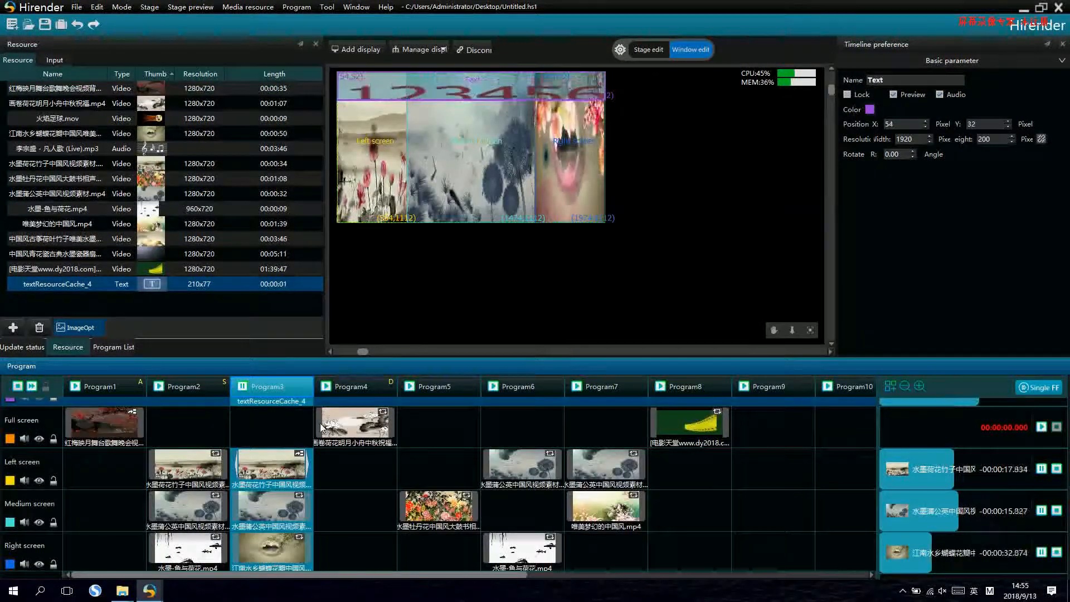